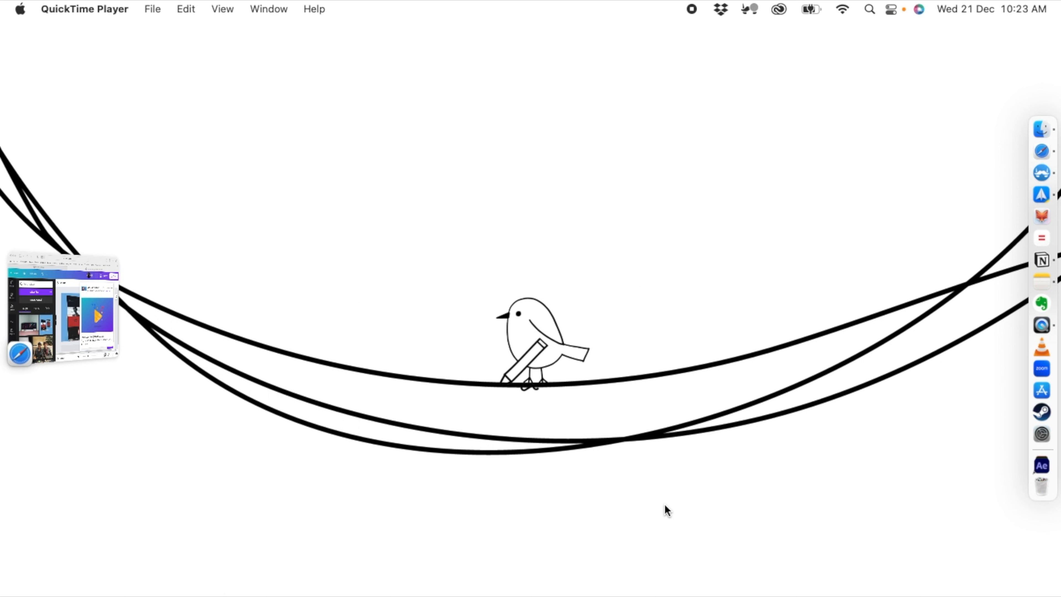
Switch to Safari and go to behance.net in place of the open Canva design.
{"action": "left_click", "coordinate": [1042, 151]}
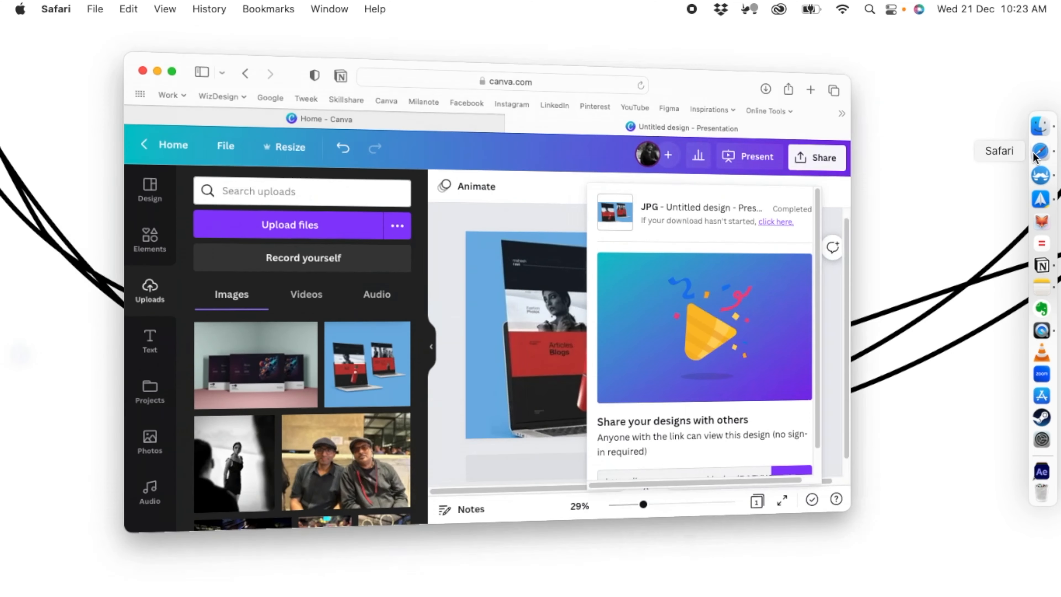
{"action": "left_click", "coordinate": [646, 46]}
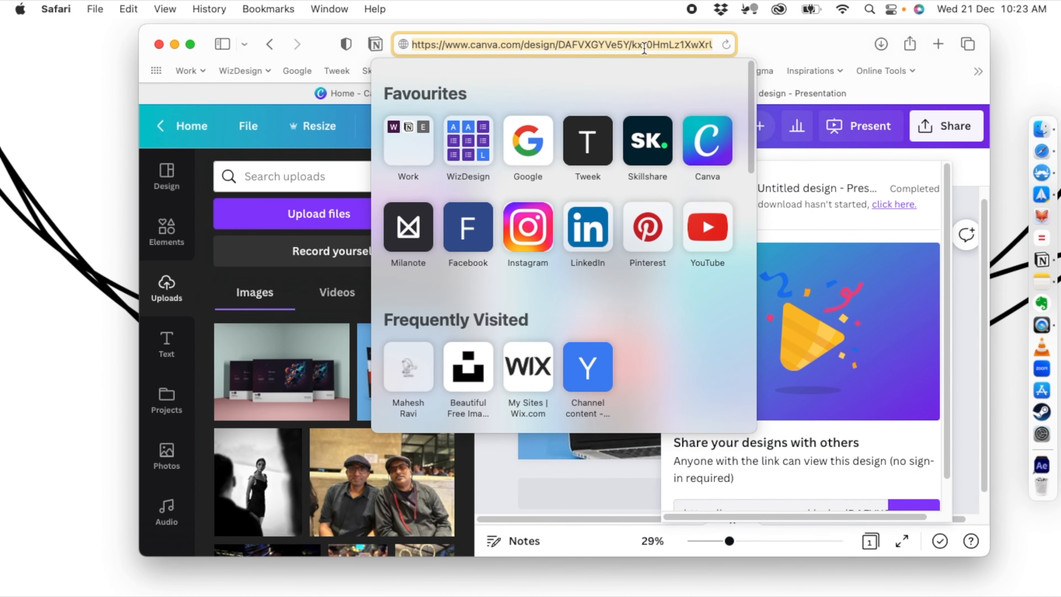
{"action": "type", "text": "behan"}
{"action": "key", "text": "Return"}
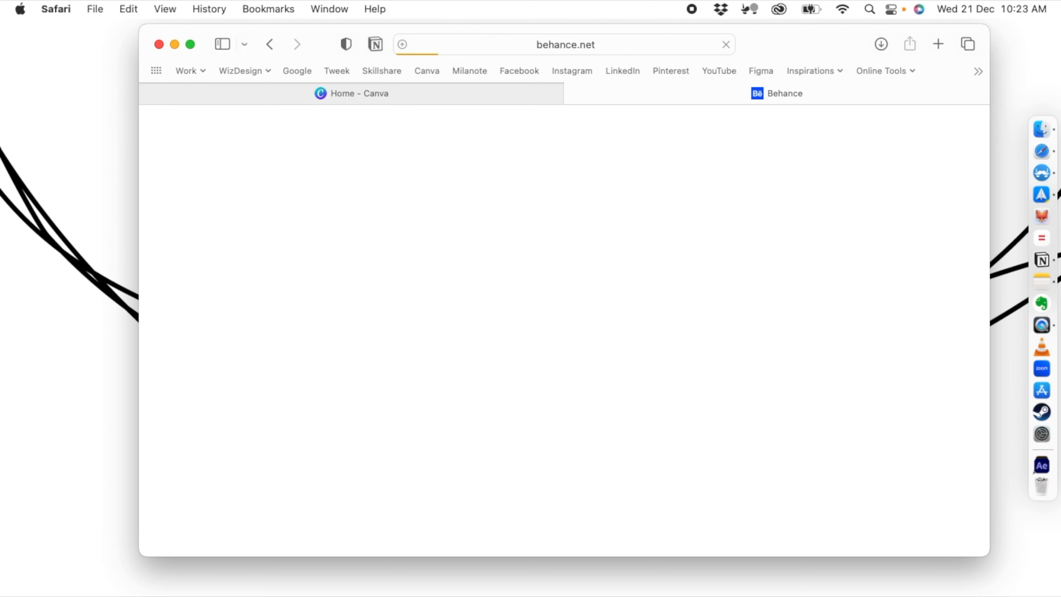
{"action": "left_click_drag", "start_coordinate": [764, 49], "coordinate": [754, 47]}
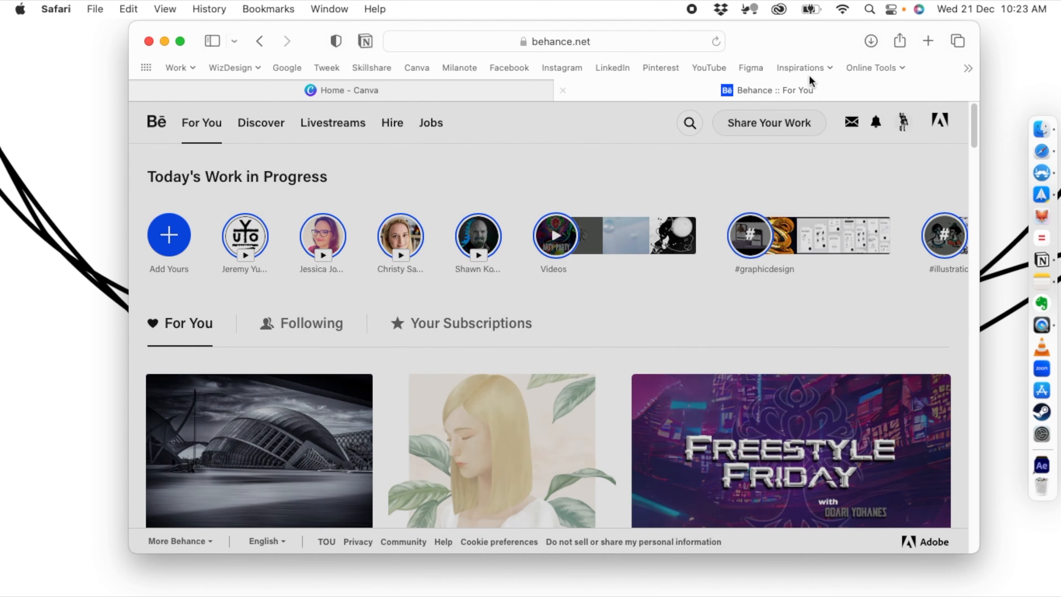
Start sharing new work as a Behance Project and widen the browser window around the empty project editor.
{"action": "left_click_drag", "start_coordinate": [780, 31], "coordinate": [772, 30]}
{"action": "mouse_move", "coordinate": [756, 125]}
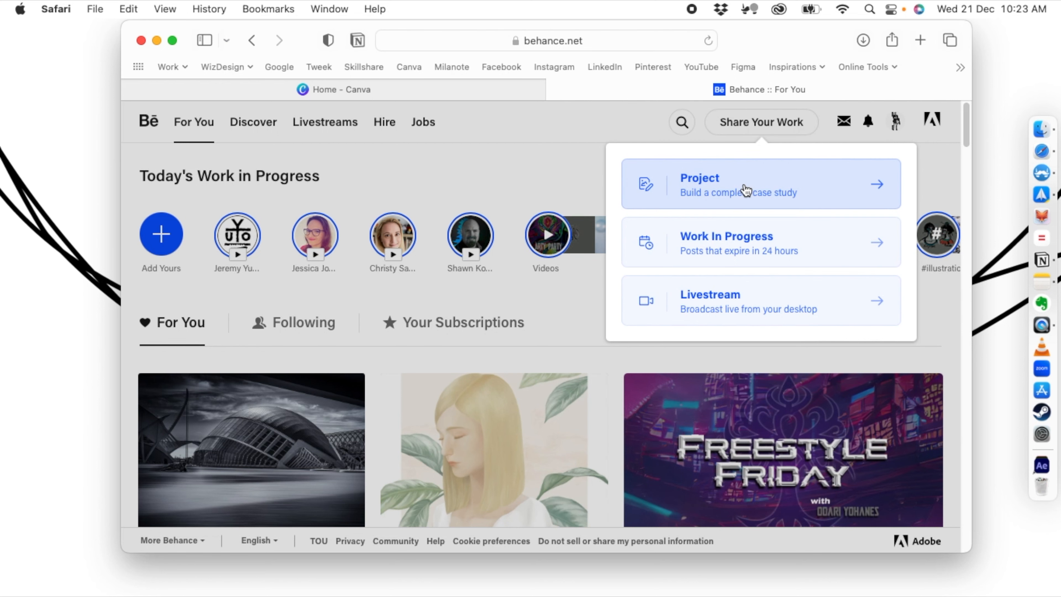
{"action": "left_click", "coordinate": [762, 200]}
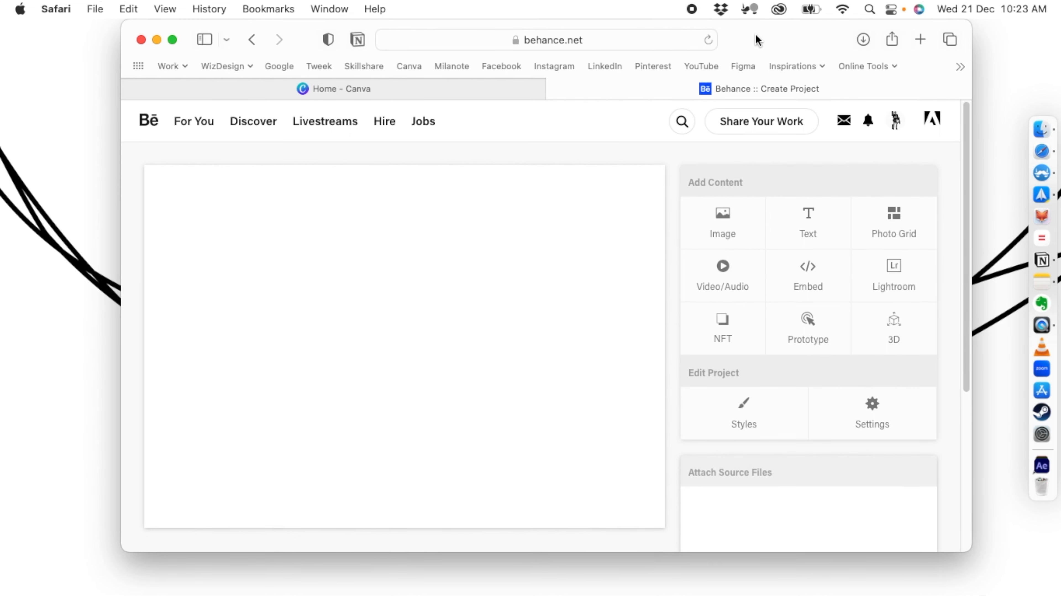
{"action": "left_click_drag", "start_coordinate": [760, 41], "coordinate": [750, 40]}
{"action": "left_click_drag", "start_coordinate": [961, 26], "coordinate": [1006, 26]}
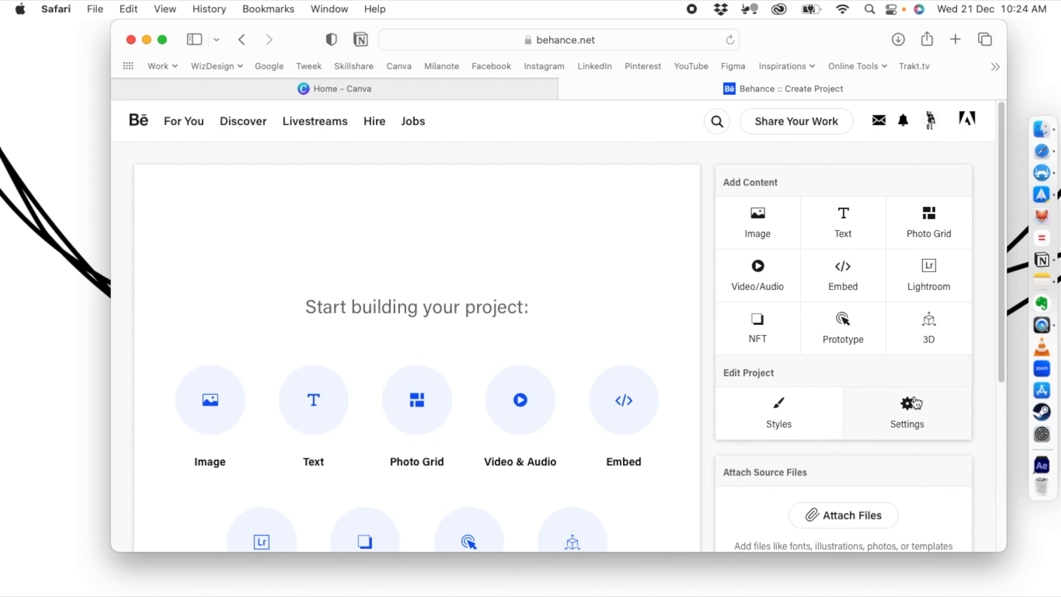
Look over the project editor's content types, styles and settings options, source file attachments and saving options.
{"action": "scroll", "coordinate": [885, 407], "scroll_direction": "down", "scroll_amount": 3}
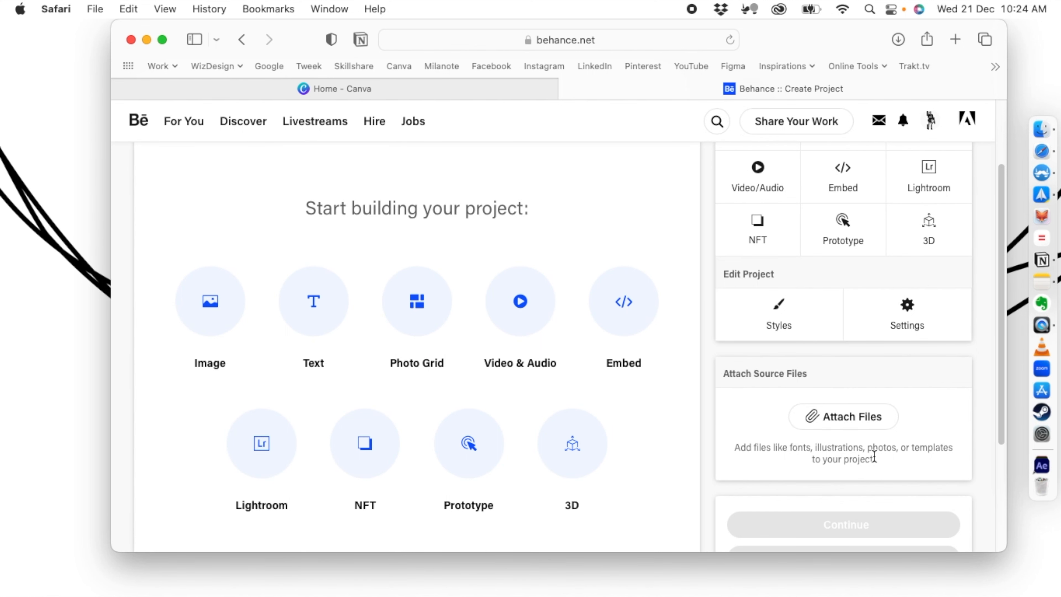
{"action": "scroll", "coordinate": [795, 419], "scroll_direction": "up", "scroll_amount": 1}
{"action": "scroll", "coordinate": [793, 423], "scroll_direction": "up", "scroll_amount": 3}
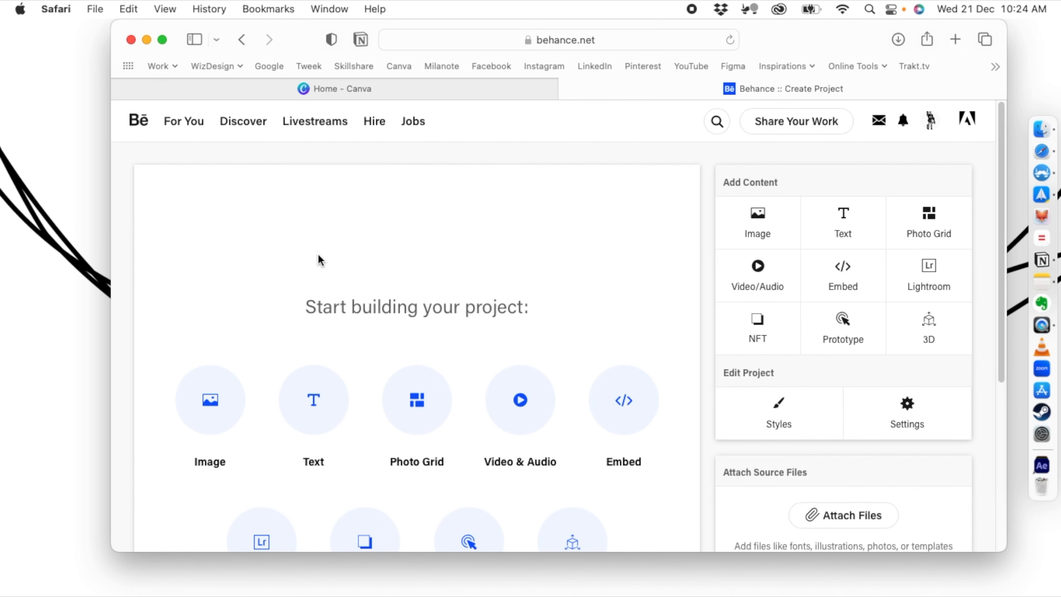
{"action": "scroll", "coordinate": [318, 259], "scroll_direction": "down", "scroll_amount": 1}
{"action": "scroll", "coordinate": [569, 253], "scroll_direction": "down", "scroll_amount": 3}
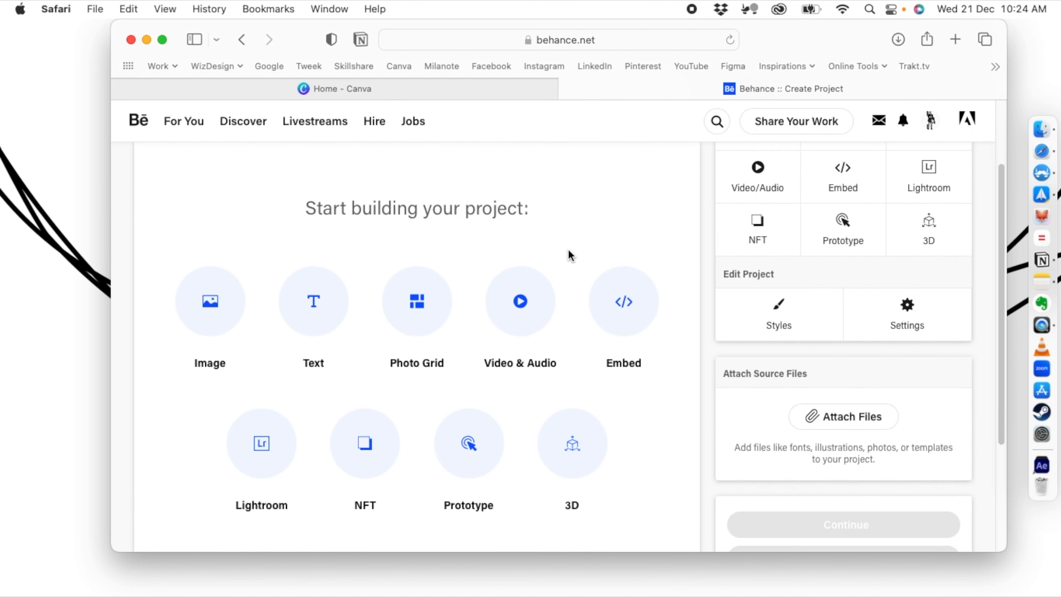
{"action": "scroll", "coordinate": [489, 289], "scroll_direction": "up", "scroll_amount": 3}
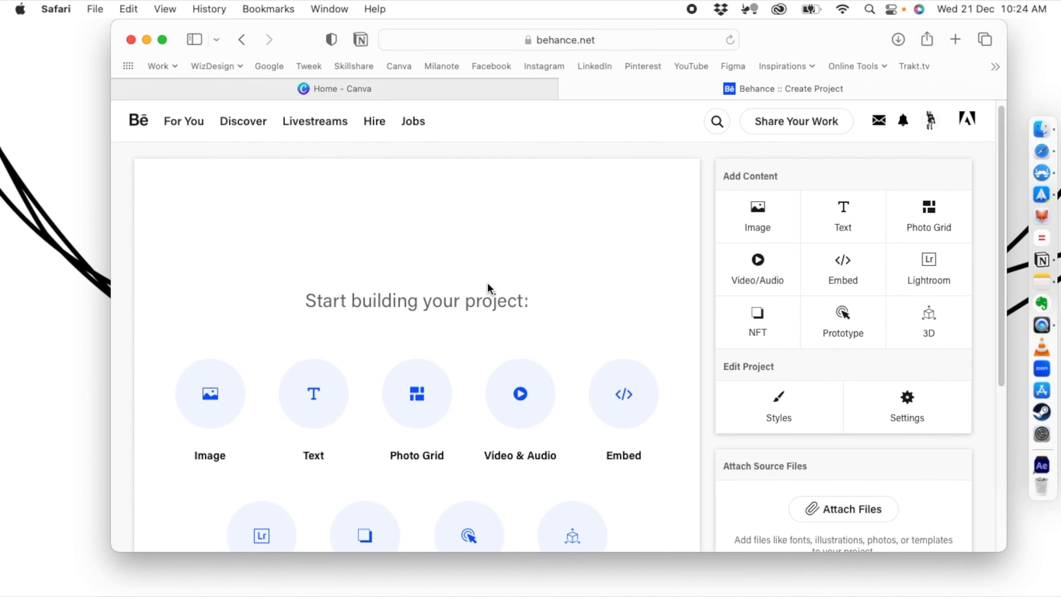
{"action": "scroll", "coordinate": [417, 326], "scroll_direction": "down", "scroll_amount": 2}
{"action": "scroll", "coordinate": [333, 376], "scroll_direction": "up", "scroll_amount": 2}
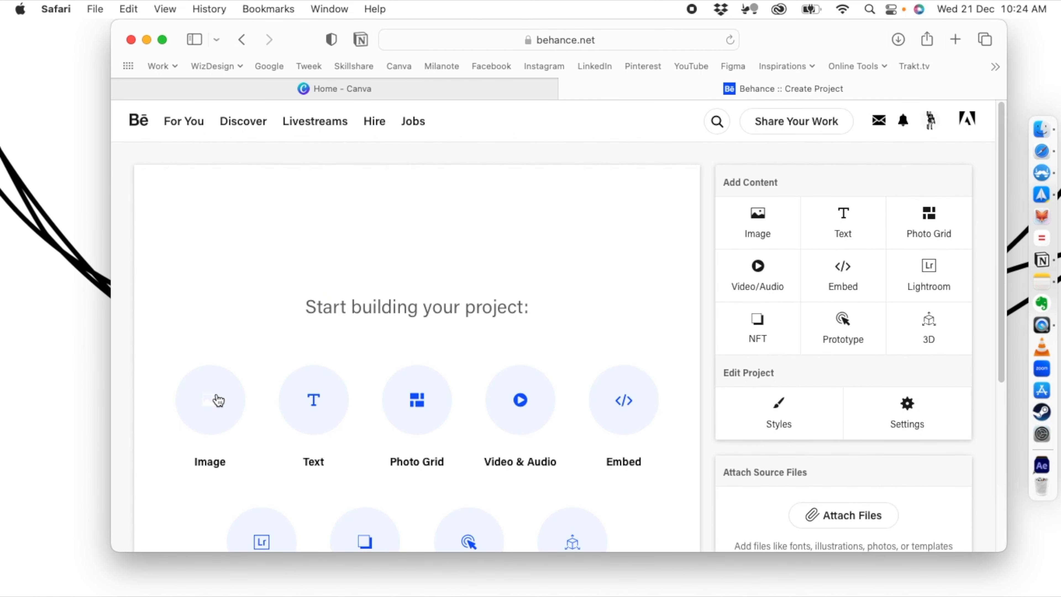
Add Untitled design.jpg from Downloads as the project's first image, trying side padding before returning it to full width.
{"action": "left_click", "coordinate": [206, 424]}
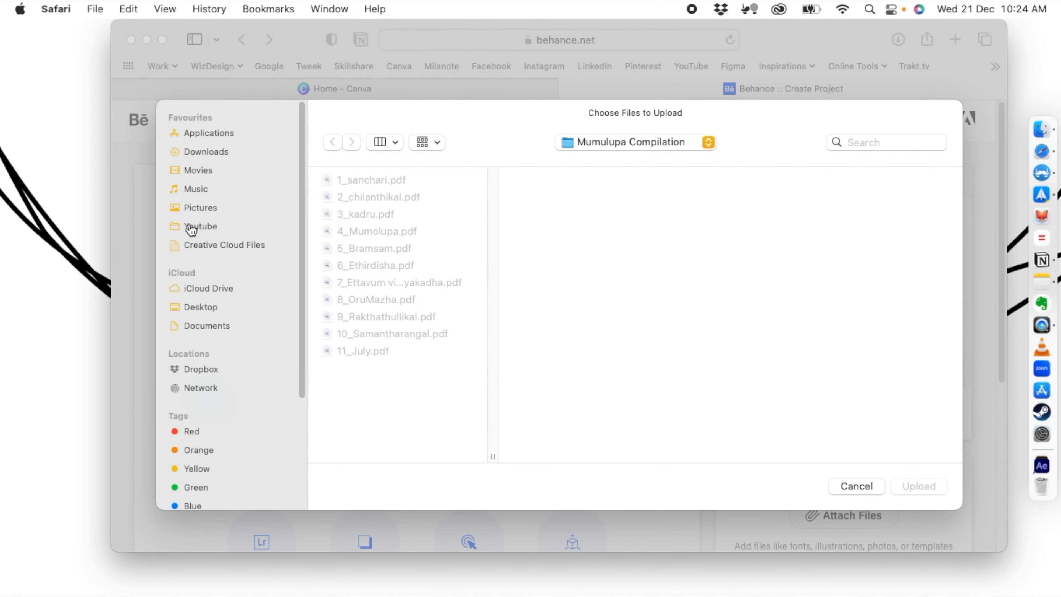
{"action": "left_click", "coordinate": [206, 155]}
{"action": "left_click", "coordinate": [343, 198]}
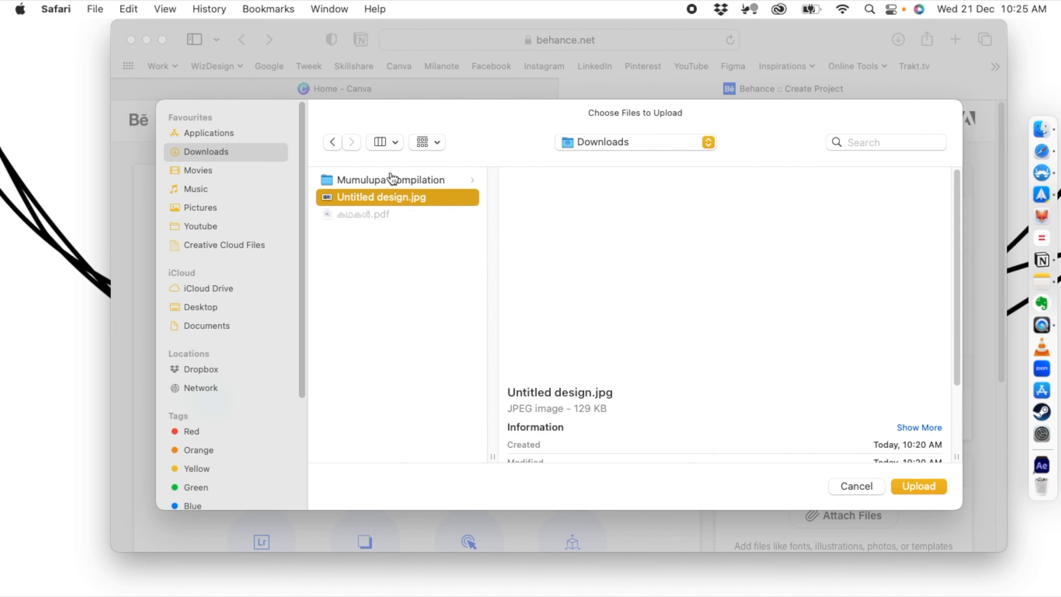
{"action": "left_click", "coordinate": [906, 482]}
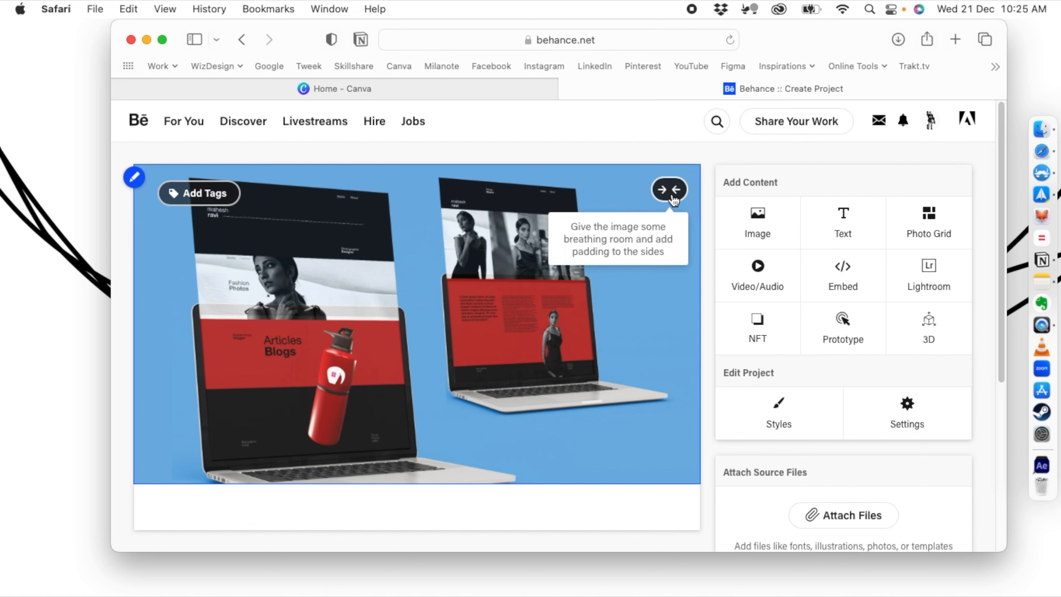
{"action": "left_click", "coordinate": [670, 193]}
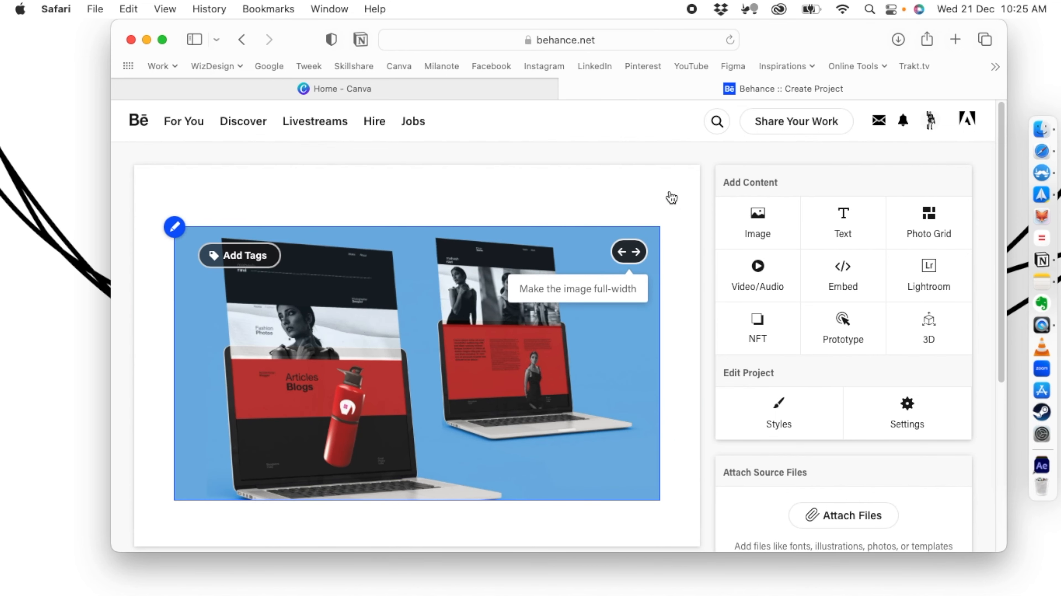
{"action": "left_click", "coordinate": [634, 255]}
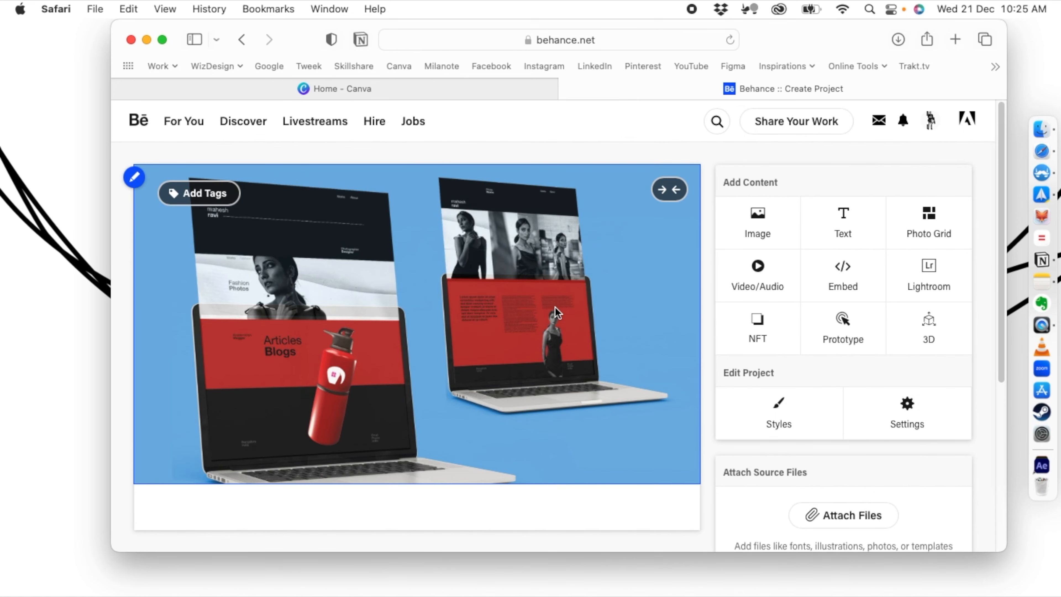
Insert a text block below the image reading "Case Study: Portfolio Web Design".
{"action": "scroll", "coordinate": [555, 307], "scroll_direction": "down", "scroll_amount": 3}
{"action": "mouse_move", "coordinate": [324, 404]}
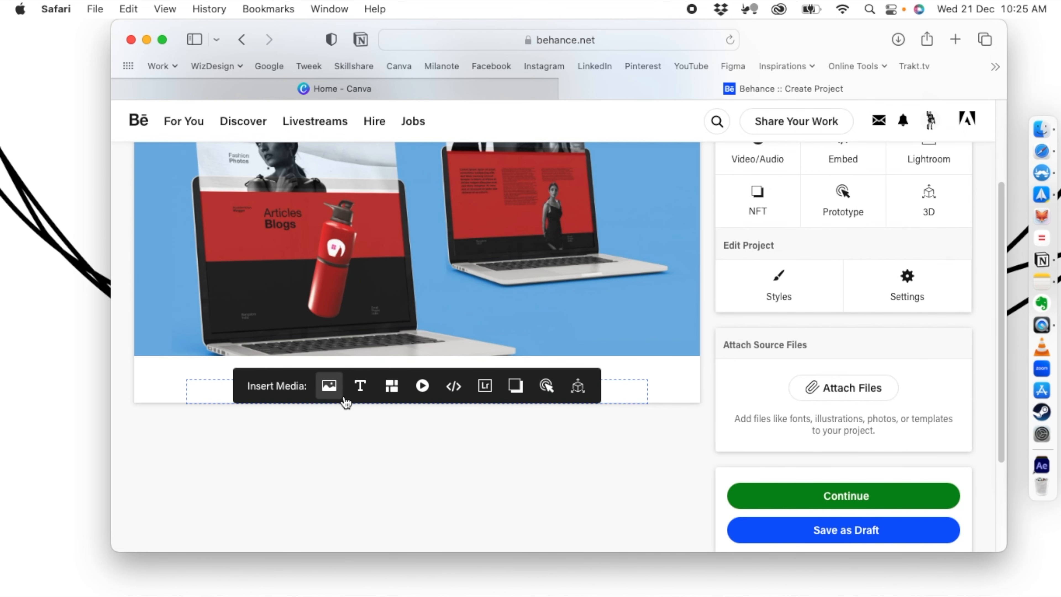
{"action": "left_click", "coordinate": [361, 387]}
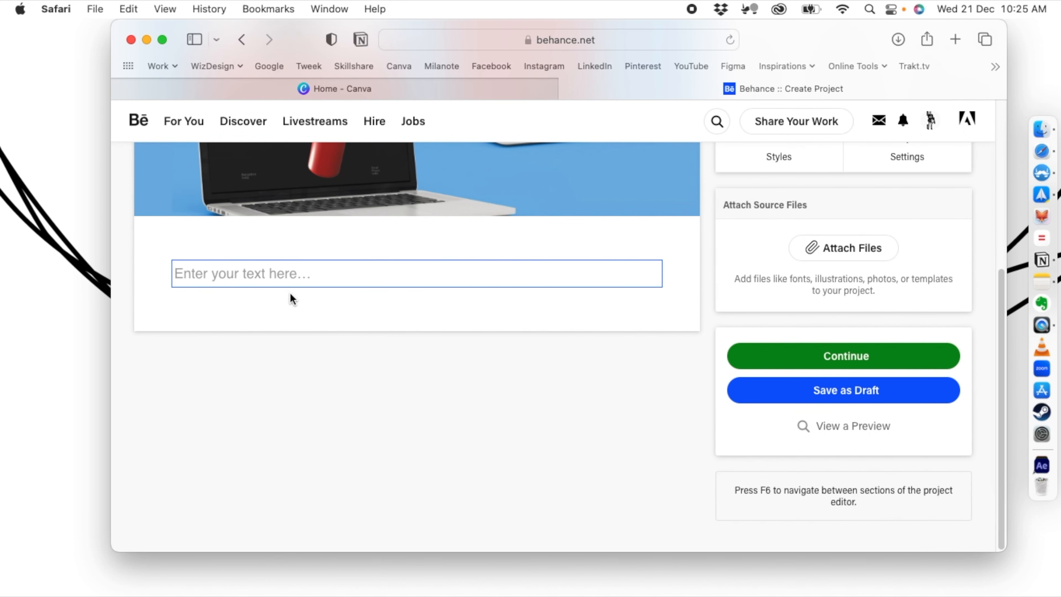
{"action": "type", "text": "Case S"}
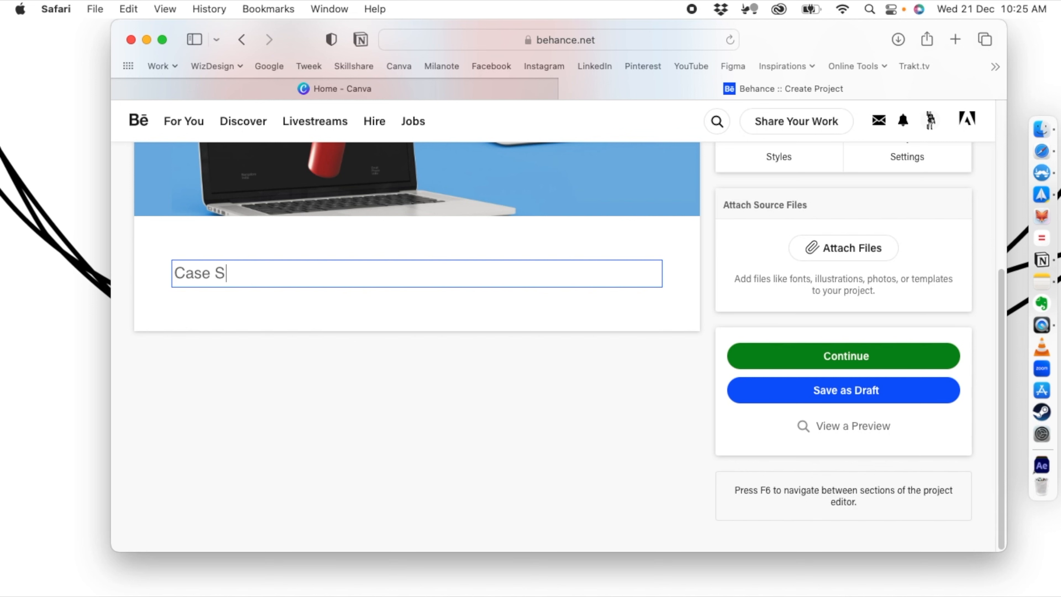
{"action": "type", "text": "tudy: Portfolio Web Design"}
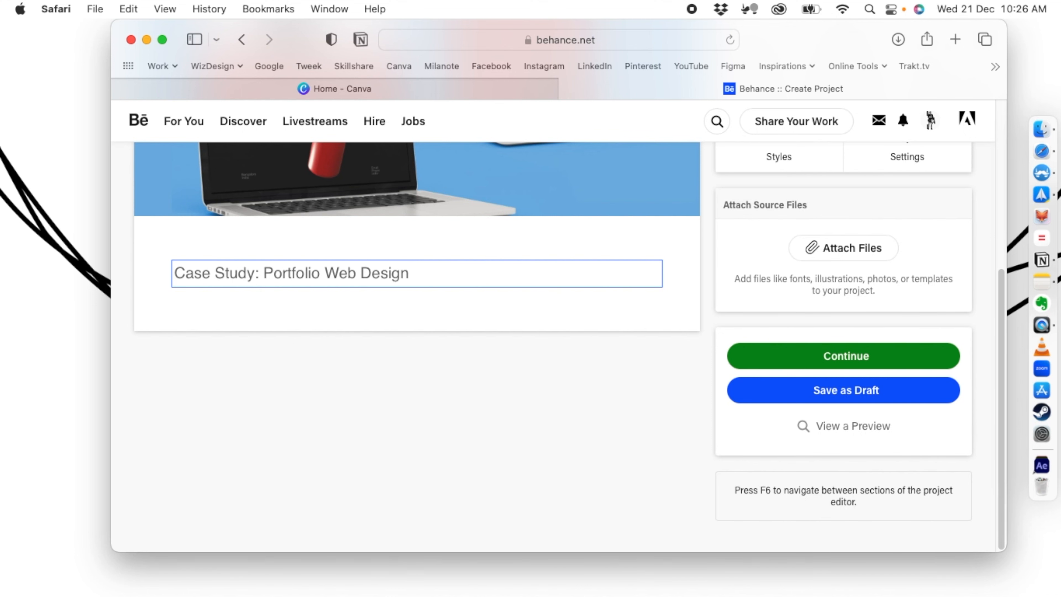
{"action": "left_click", "coordinate": [234, 374]}
Change the case study text's style to Header.
{"action": "scroll", "coordinate": [235, 375], "scroll_direction": "up", "scroll_amount": 4}
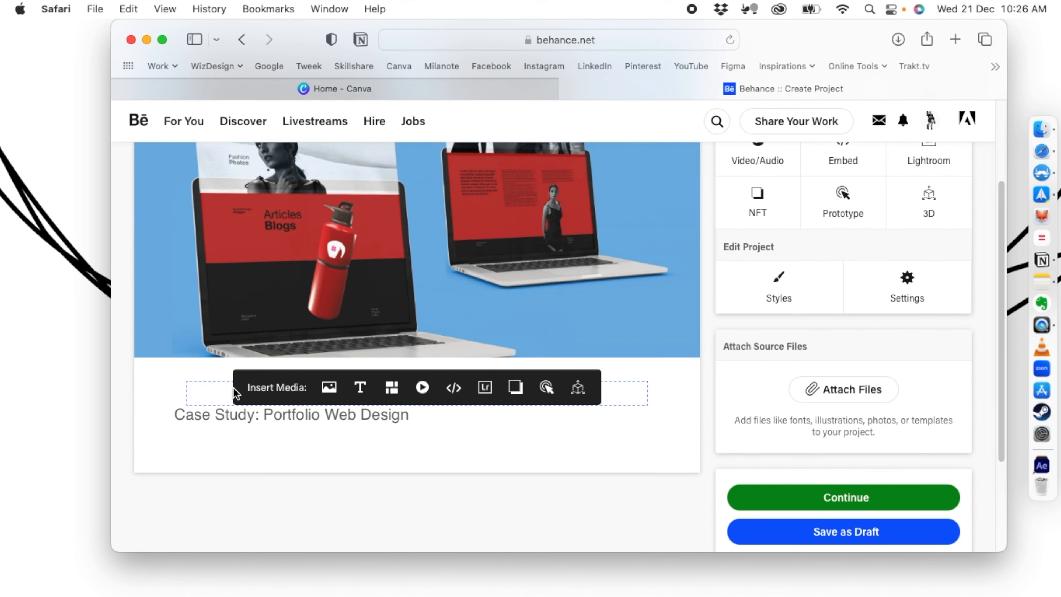
{"action": "triple_click", "coordinate": [224, 410]}
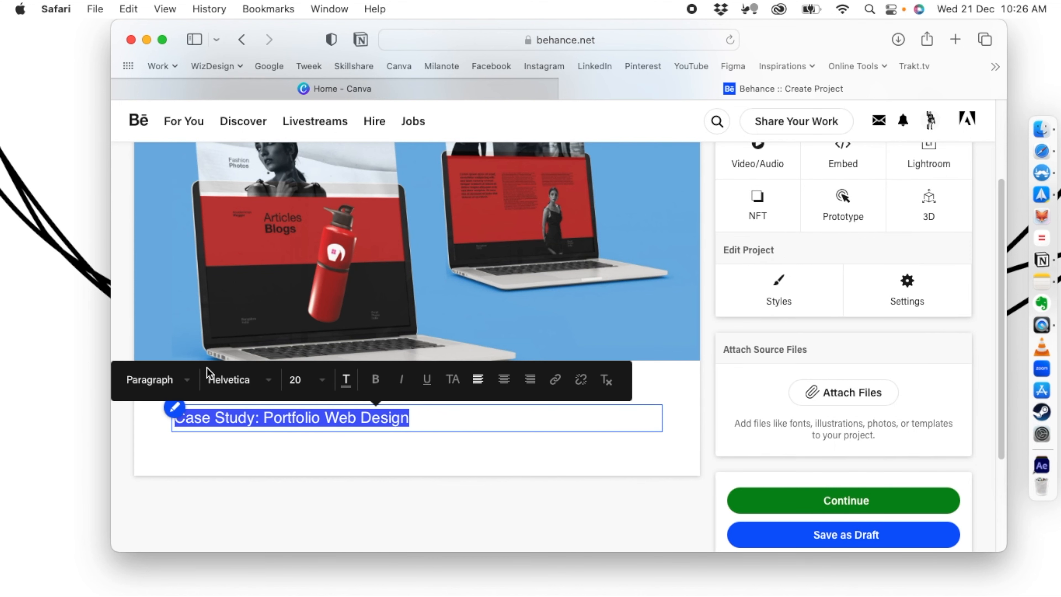
{"action": "left_click", "coordinate": [187, 382]}
{"action": "left_click", "coordinate": [176, 404]}
{"action": "left_click", "coordinate": [258, 476]}
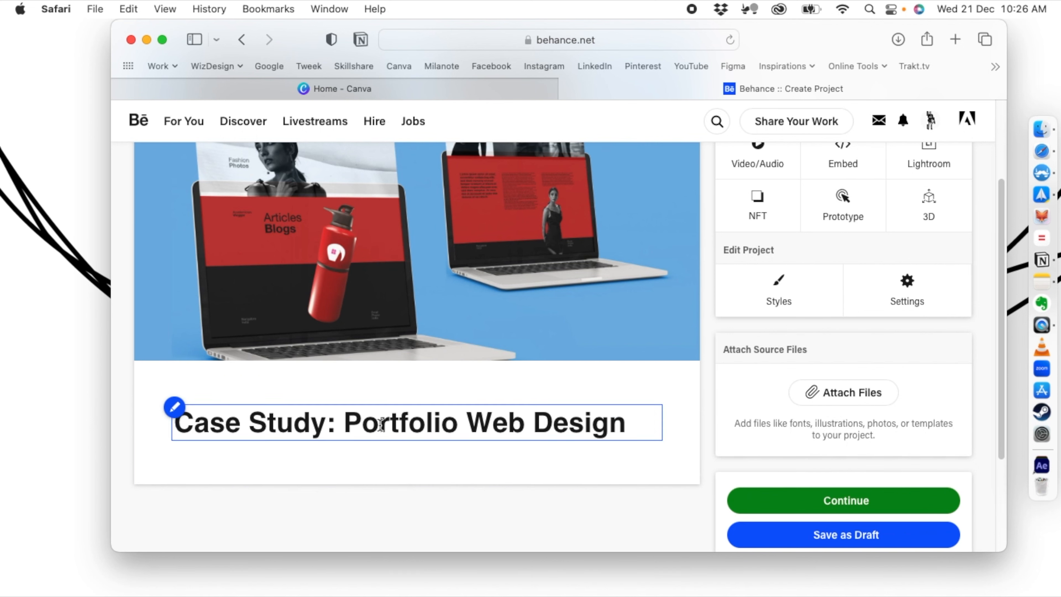
Set the heading's font to Verdana after trying Century Schoolbook and Georgia.
{"action": "triple_click", "coordinate": [626, 420]}
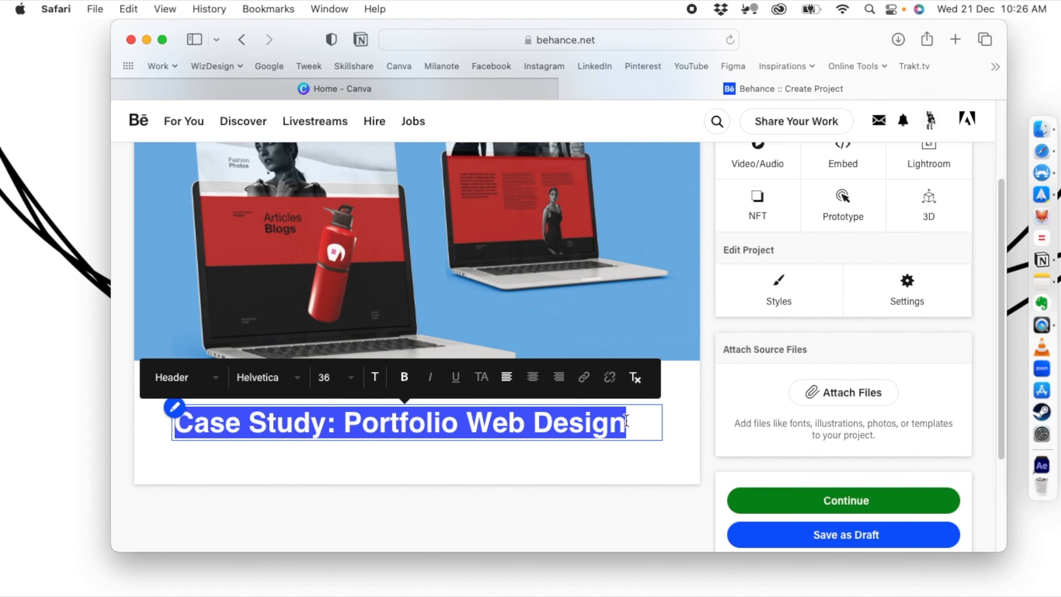
{"action": "left_click", "coordinate": [299, 386]}
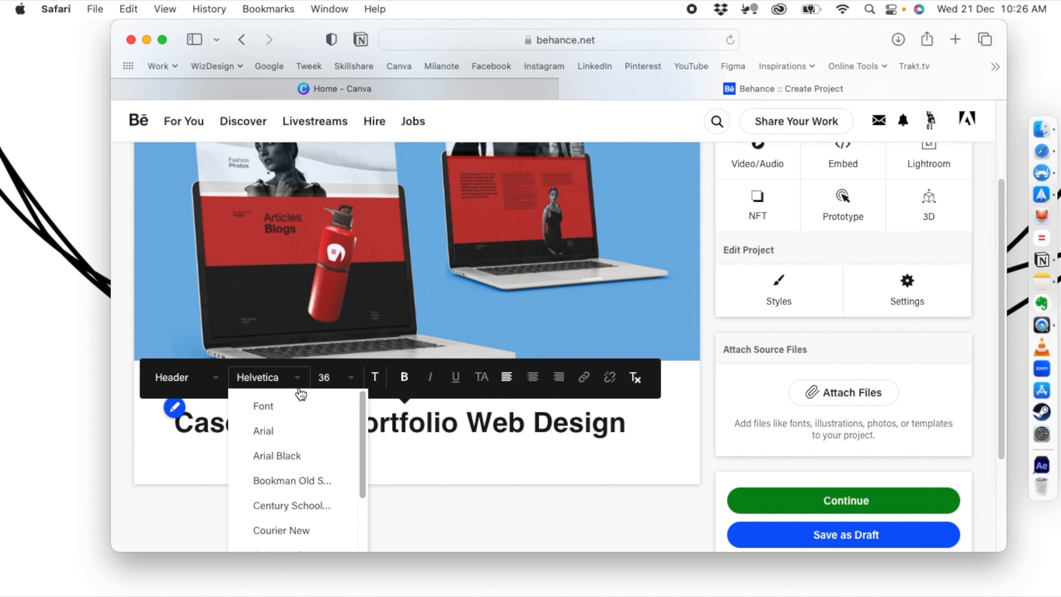
{"action": "scroll", "coordinate": [299, 483], "scroll_direction": "down", "scroll_amount": 1}
{"action": "left_click", "coordinate": [298, 485]}
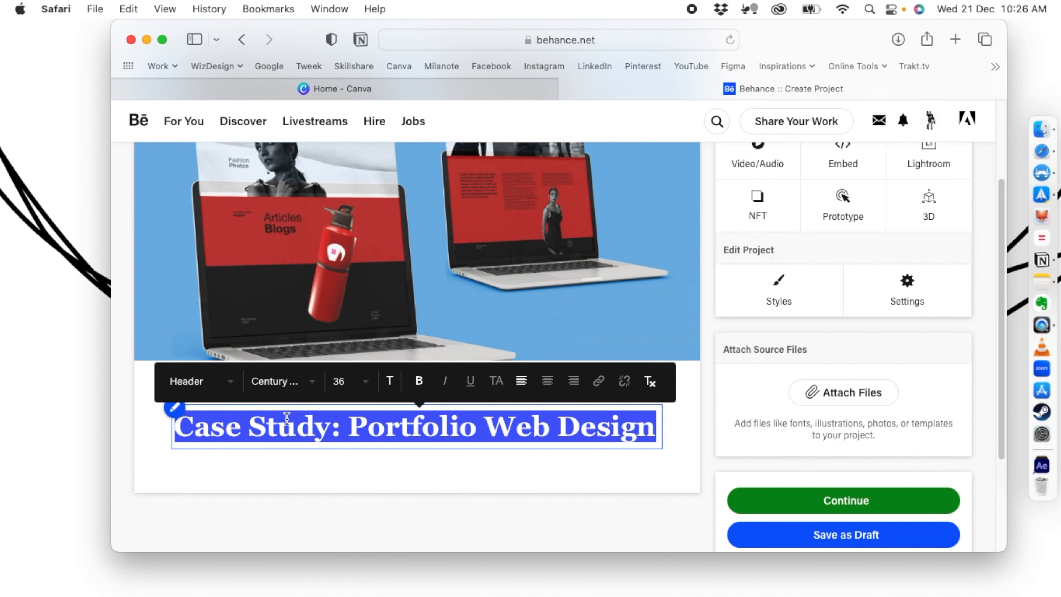
{"action": "left_click", "coordinate": [304, 385]}
{"action": "scroll", "coordinate": [314, 514], "scroll_direction": "down", "scroll_amount": 1}
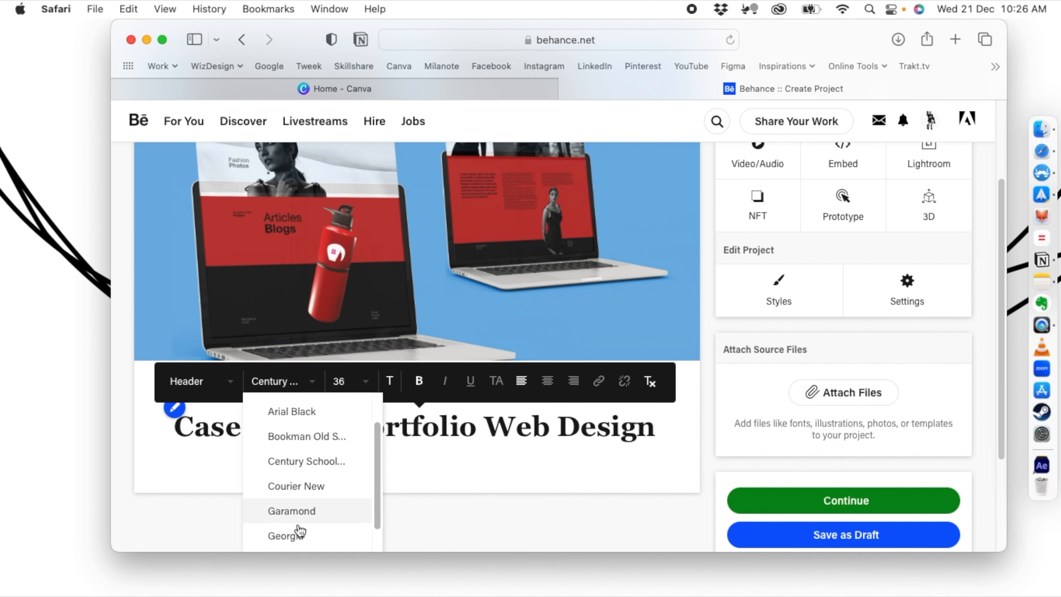
{"action": "left_click", "coordinate": [292, 533]}
{"action": "left_click", "coordinate": [282, 390]}
{"action": "scroll", "coordinate": [304, 491], "scroll_direction": "down", "scroll_amount": 5}
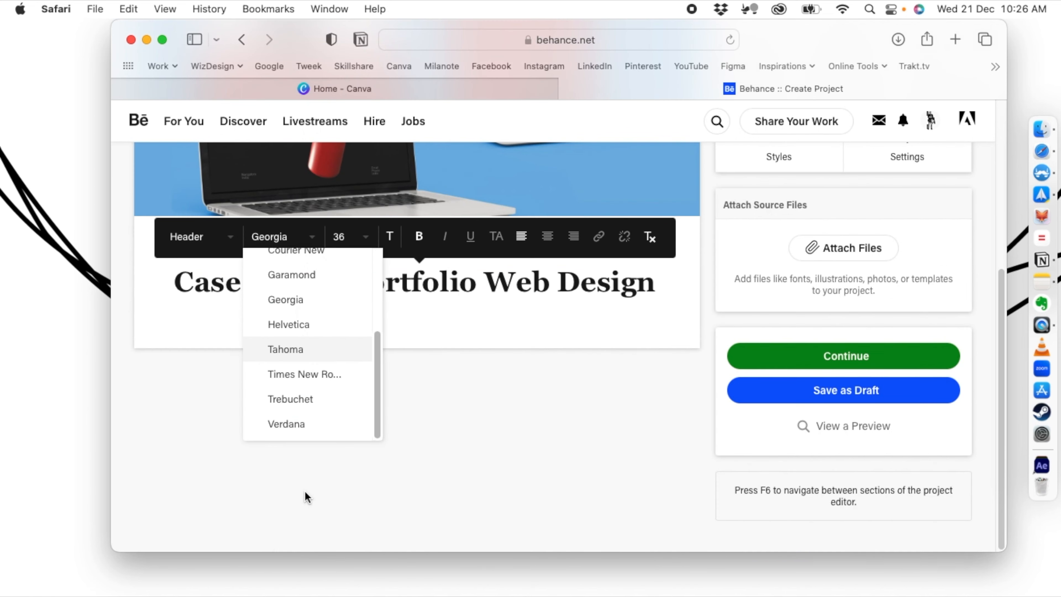
{"action": "left_click", "coordinate": [307, 426]}
{"action": "left_click", "coordinate": [309, 447]}
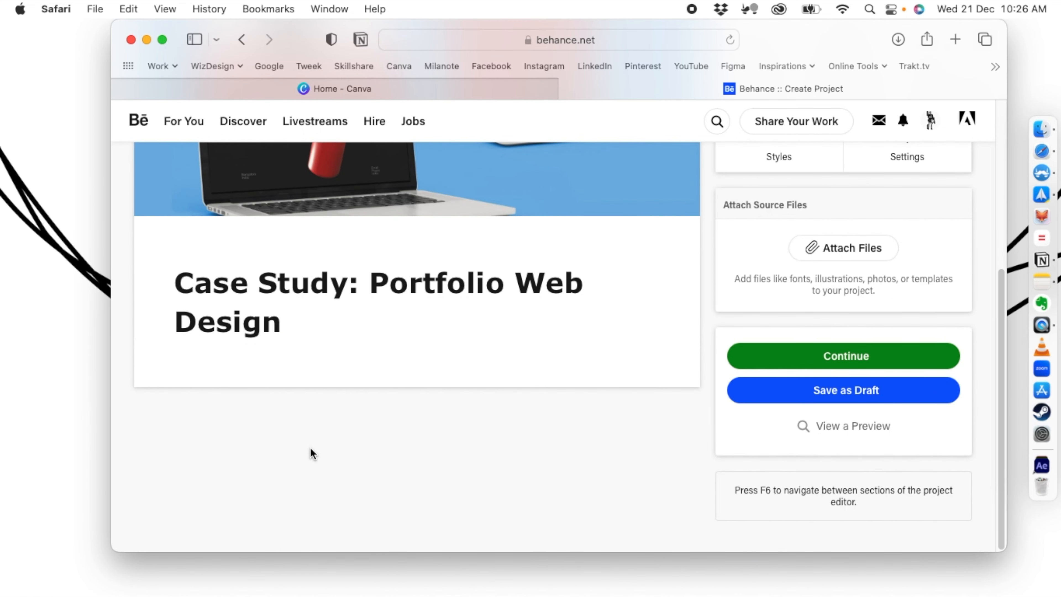
Set the "Case Study: Portfolio Web Design" heading's font size to 31.
{"action": "scroll", "coordinate": [318, 441], "scroll_direction": "up", "scroll_amount": 5}
{"action": "left_click", "coordinate": [321, 451]}
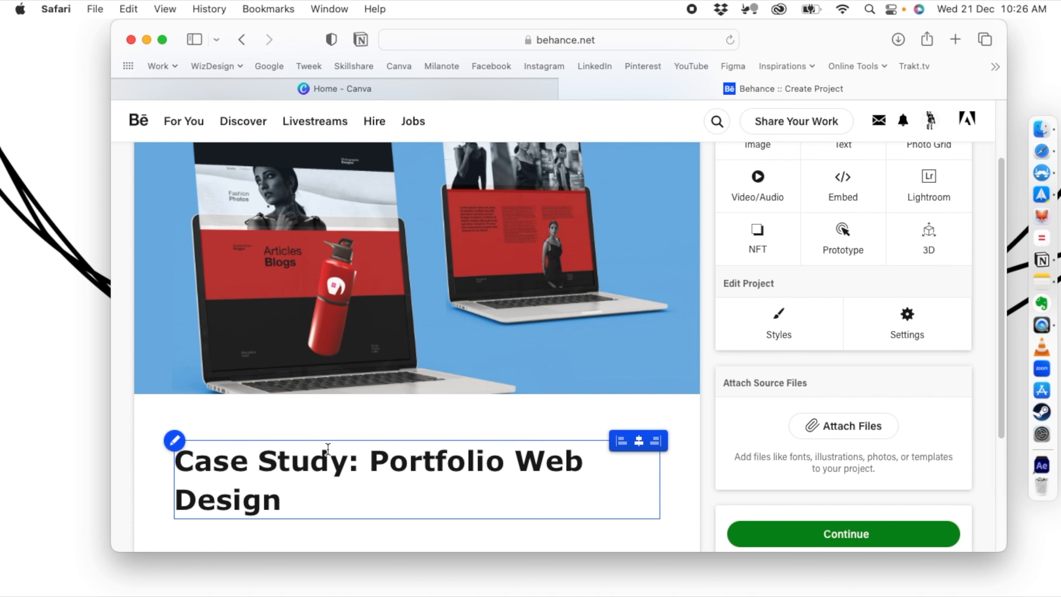
{"action": "left_click", "coordinate": [279, 466]}
{"action": "double_click", "coordinate": [284, 467]}
{"action": "left_click", "coordinate": [288, 498]}
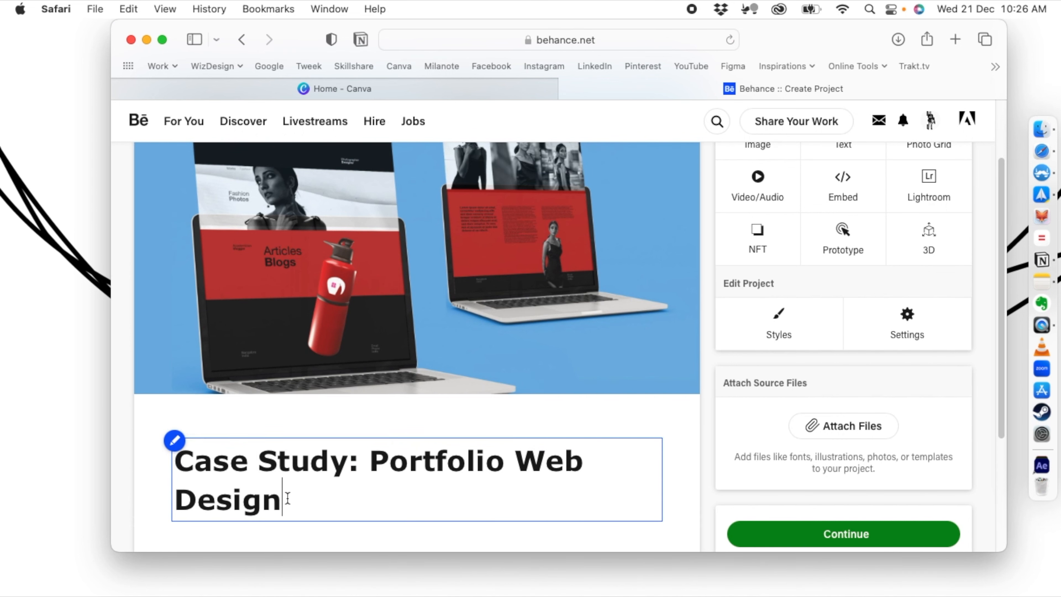
{"action": "triple_click", "coordinate": [288, 498]}
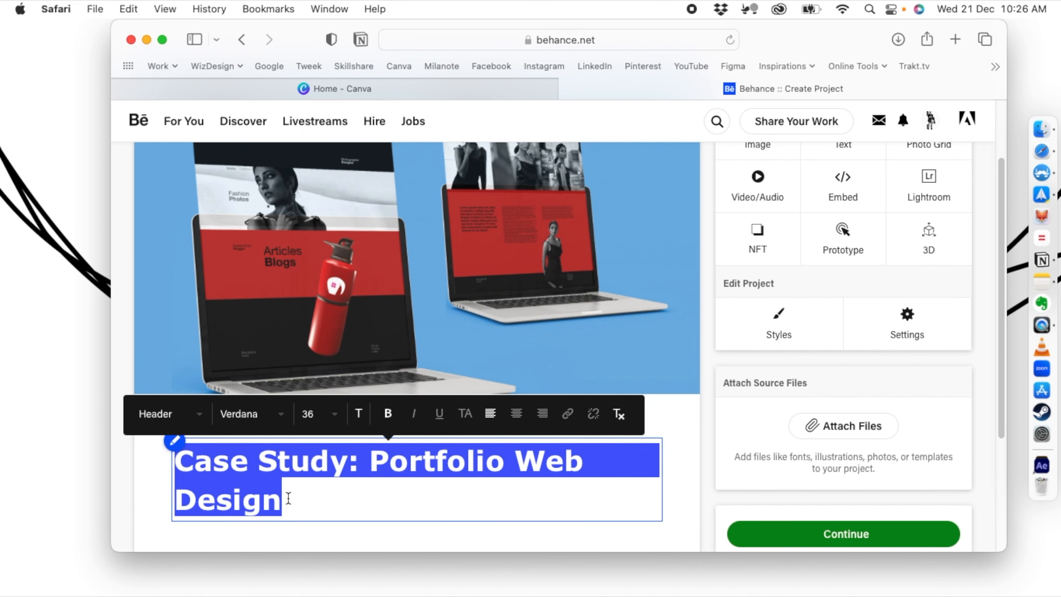
{"action": "left_click", "coordinate": [343, 420]}
{"action": "scroll", "coordinate": [359, 527], "scroll_direction": "down", "scroll_amount": 10}
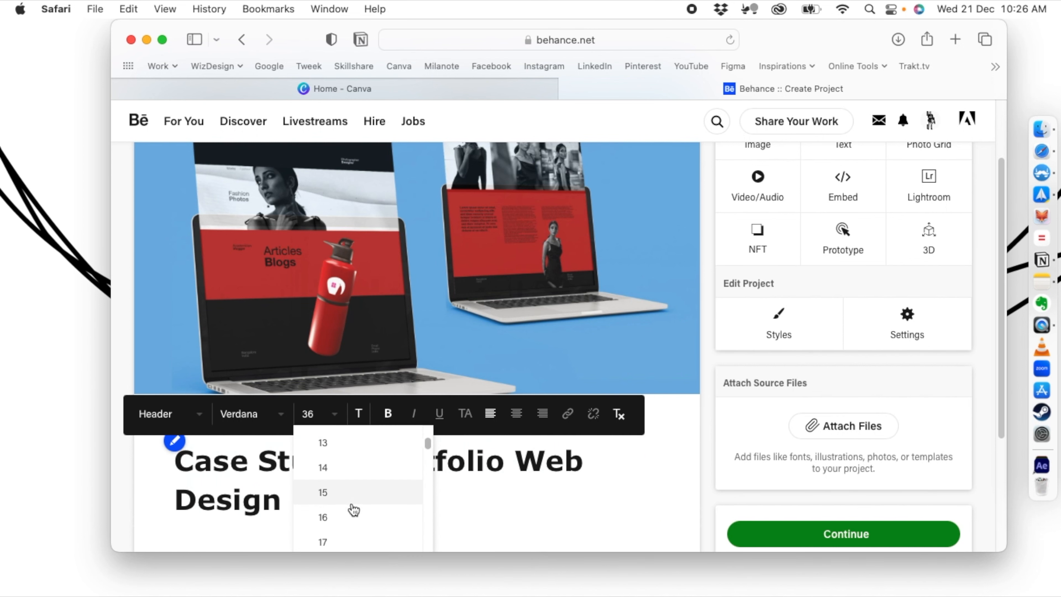
{"action": "scroll", "coordinate": [334, 472], "scroll_direction": "down", "scroll_amount": 5}
{"action": "scroll", "coordinate": [334, 468], "scroll_direction": "up", "scroll_amount": 1}
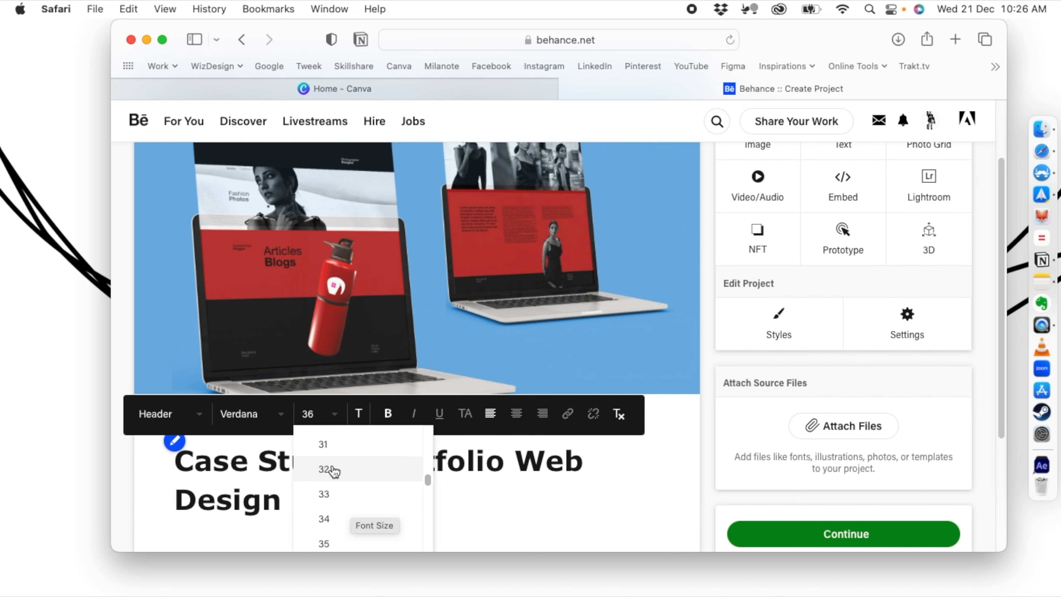
{"action": "left_click", "coordinate": [332, 451]}
{"action": "left_click", "coordinate": [295, 506]}
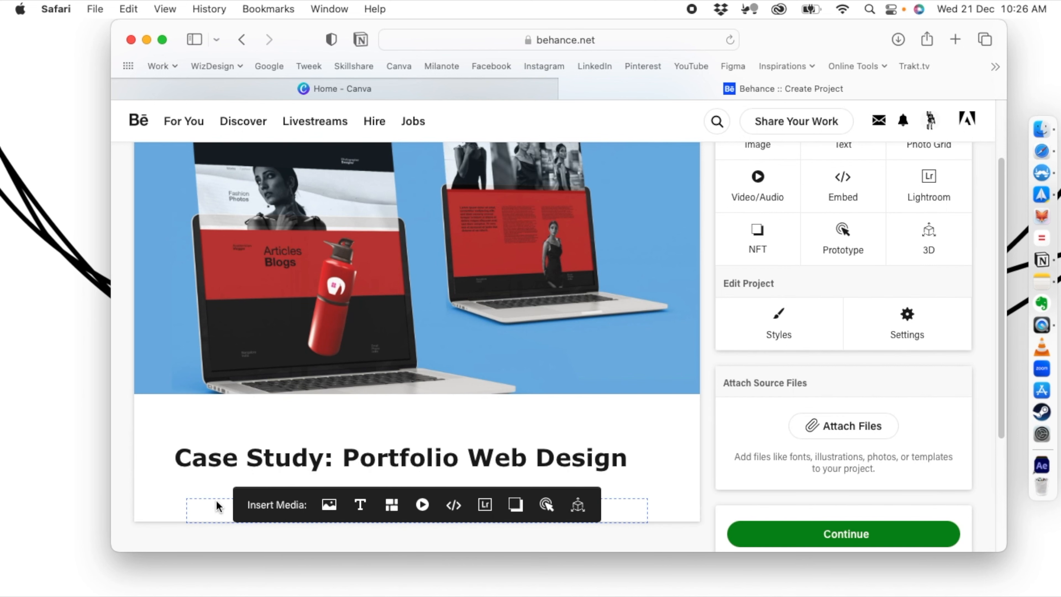
Insert an empty text block below the case study heading.
{"action": "triple_click", "coordinate": [381, 456]}
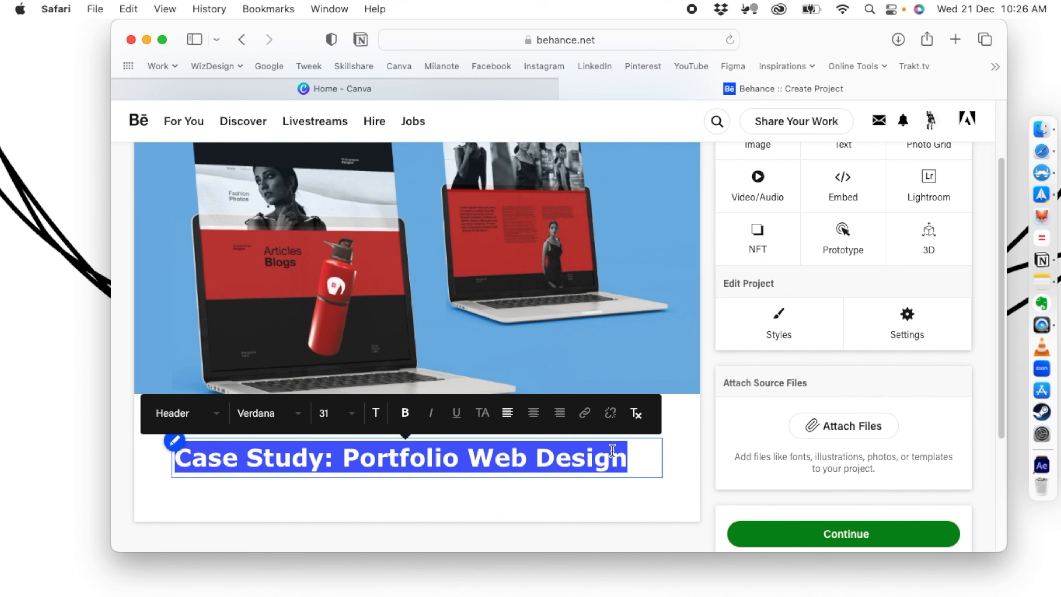
{"action": "left_click", "coordinate": [631, 481]}
{"action": "mouse_move", "coordinate": [189, 517]}
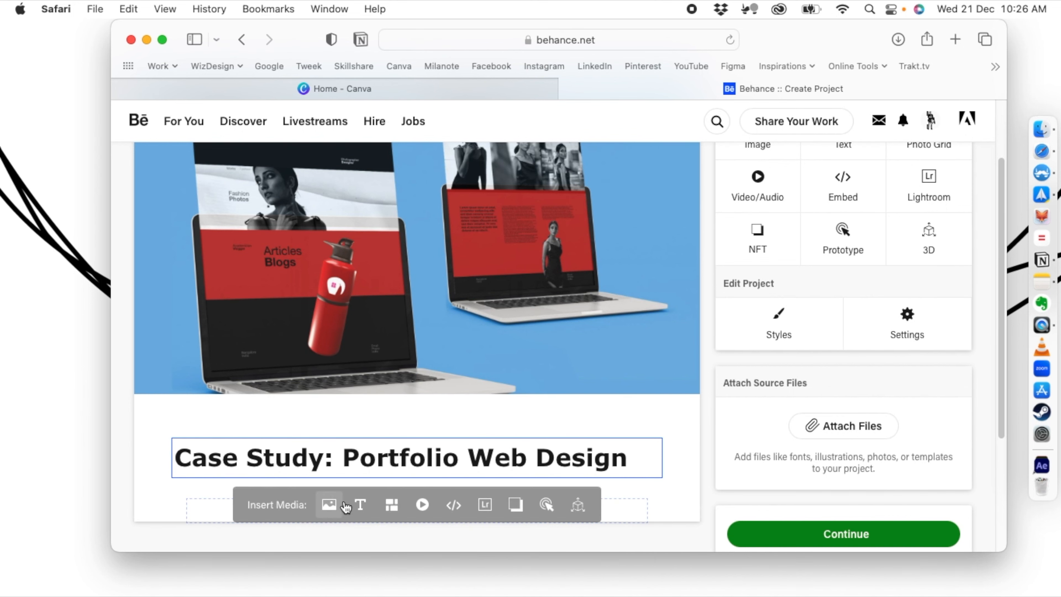
{"action": "left_click", "coordinate": [359, 504]}
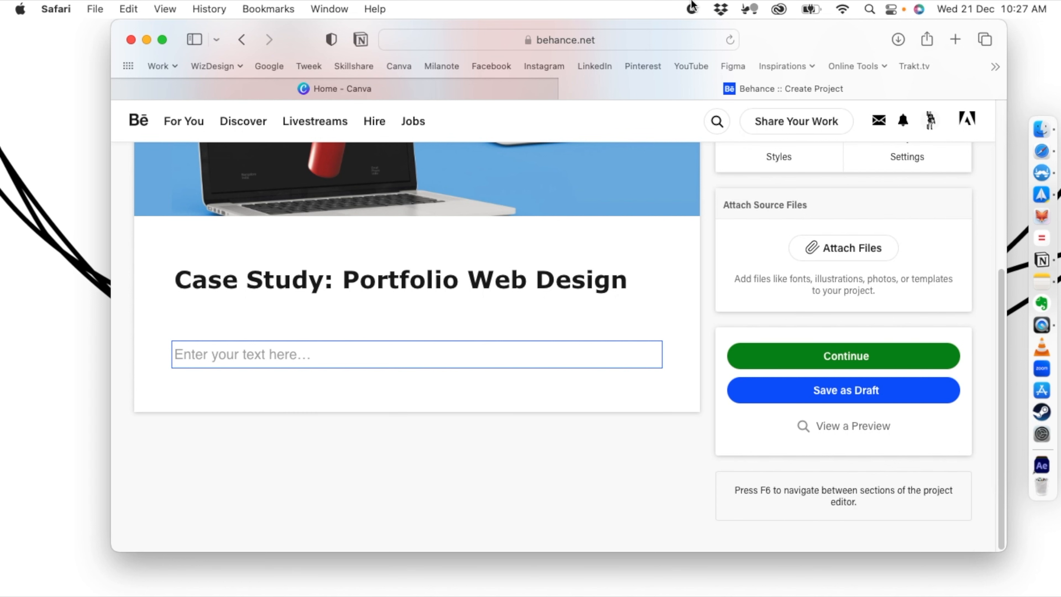
Search Google for "ai writing tools" in a new browser tab and look through the results.
{"action": "left_click", "coordinate": [954, 40]}
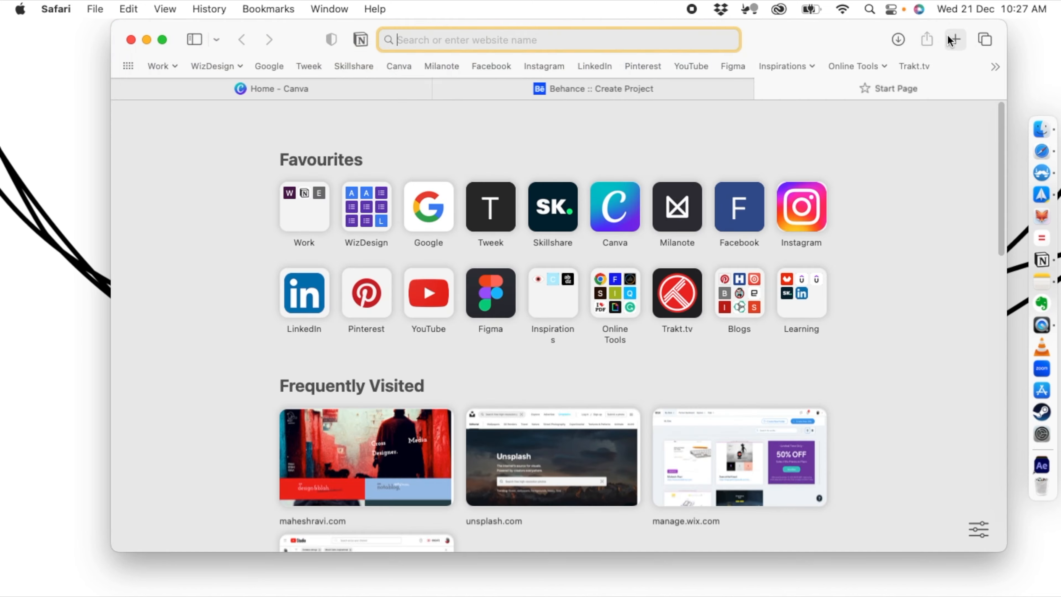
{"action": "type", "text": "ai "}
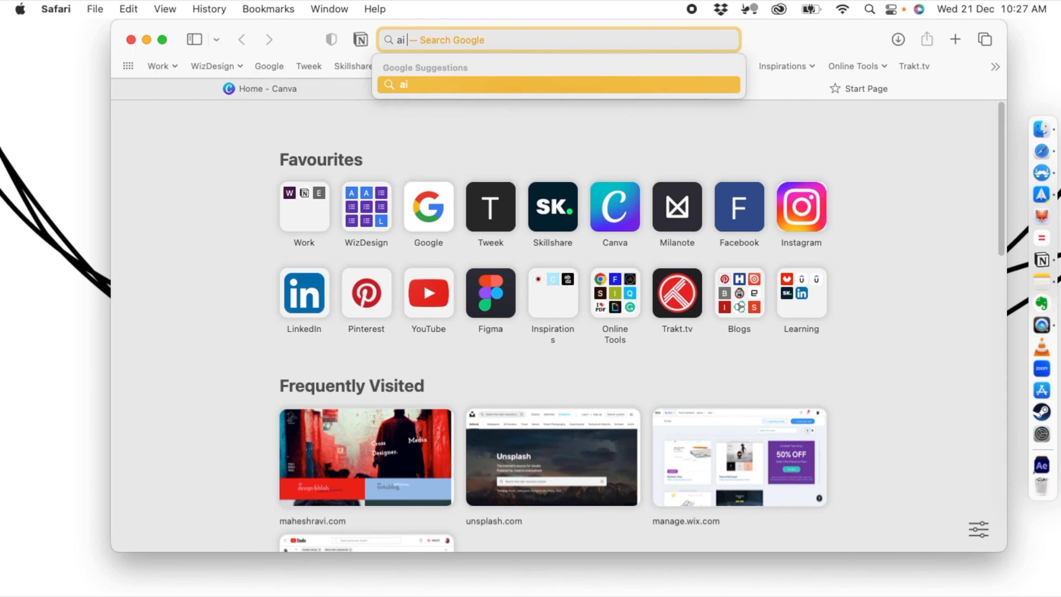
{"action": "type", "text": "writing tools"}
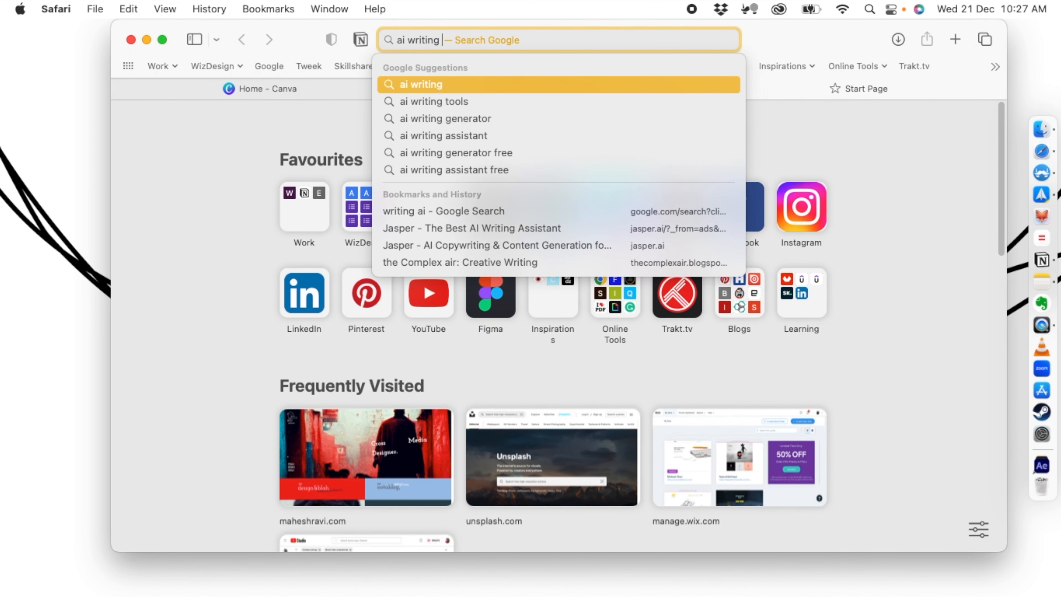
{"action": "key", "text": "Return"}
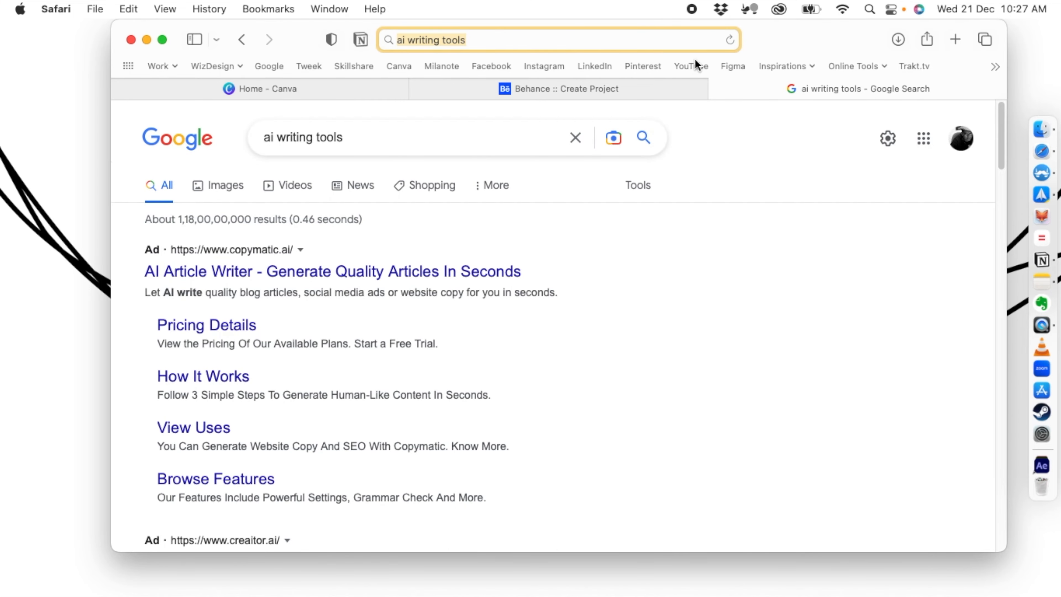
{"action": "scroll", "coordinate": [638, 337], "scroll_direction": "down", "scroll_amount": 5}
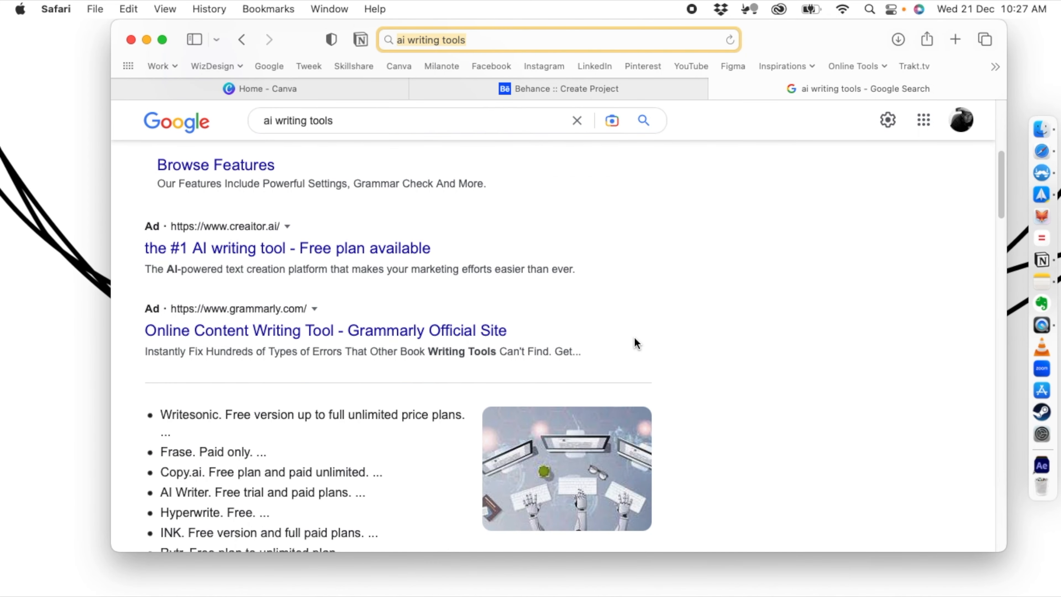
{"action": "scroll", "coordinate": [636, 342], "scroll_direction": "up", "scroll_amount": 5}
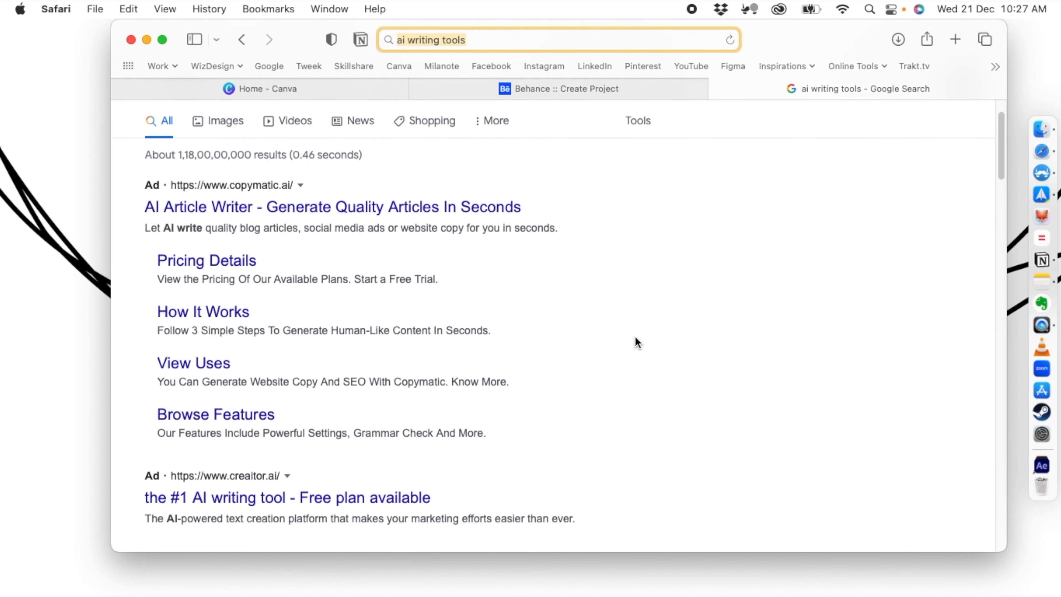
Switch to Canva and create a new blank Doc.
{"action": "left_click", "coordinate": [398, 65]}
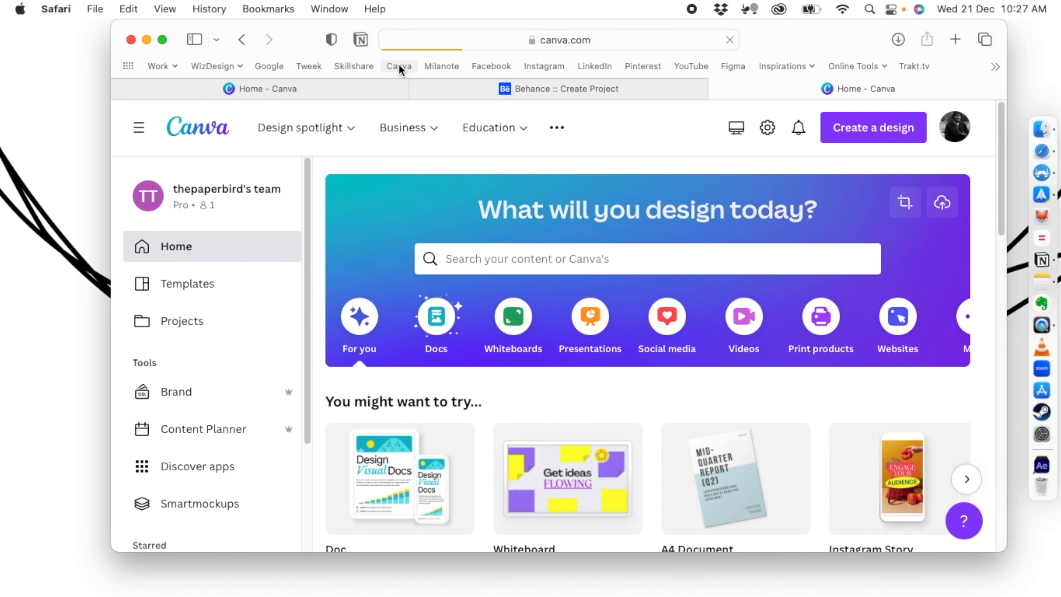
{"action": "scroll", "coordinate": [416, 241], "scroll_direction": "down", "scroll_amount": 5}
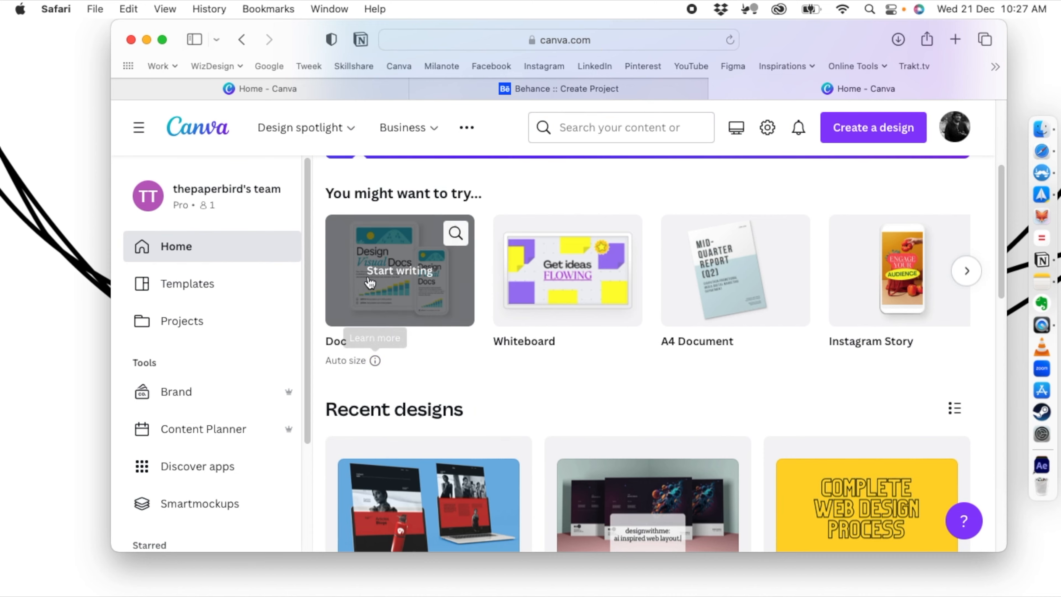
{"action": "left_click", "coordinate": [410, 225]}
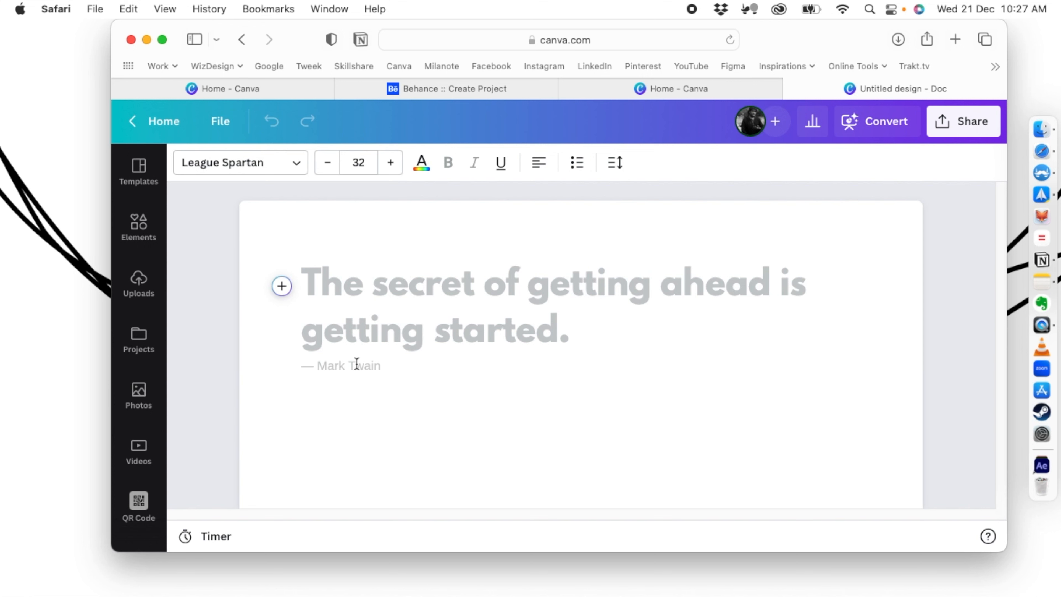
Generate text in the Doc with Magic Write using the prompt "Write a small paragraph about making my design portfolio website".
{"action": "left_click", "coordinate": [281, 288]}
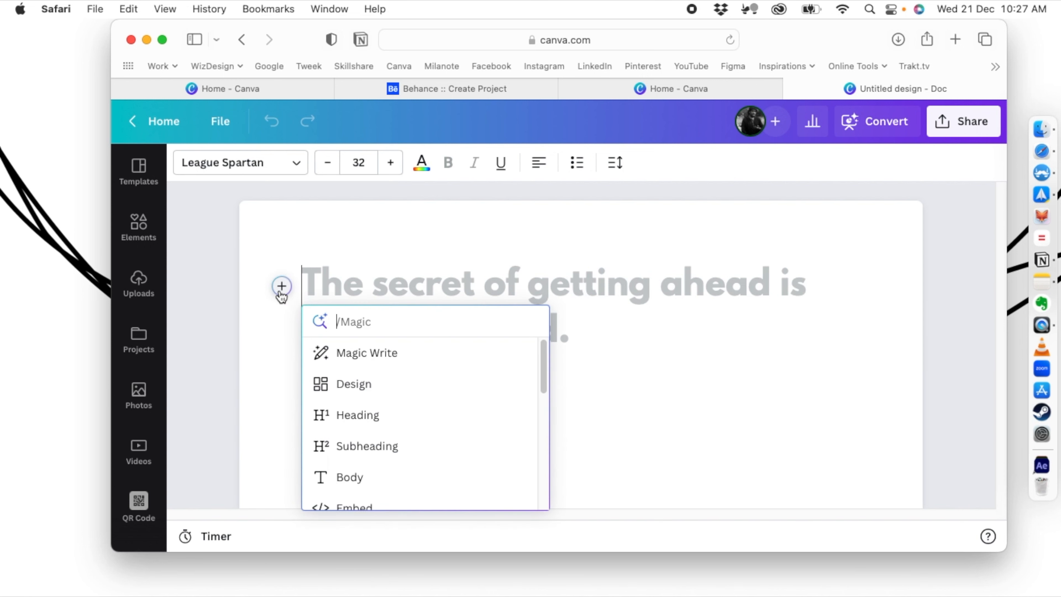
{"action": "left_click", "coordinate": [367, 353]}
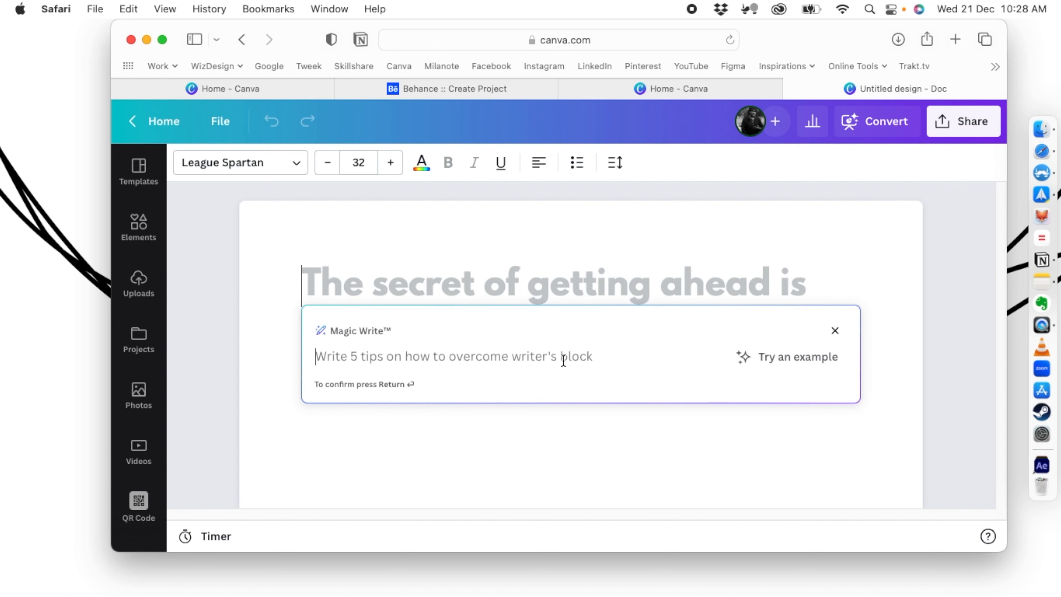
{"action": "type", "text": "Write a s"}
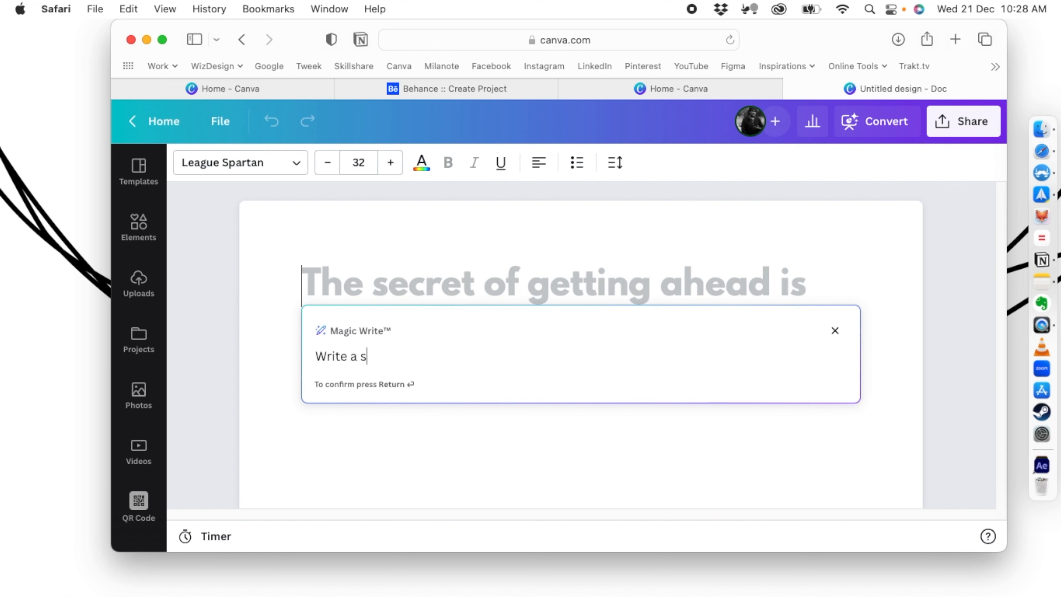
{"action": "type", "text": "mall paragrap"}
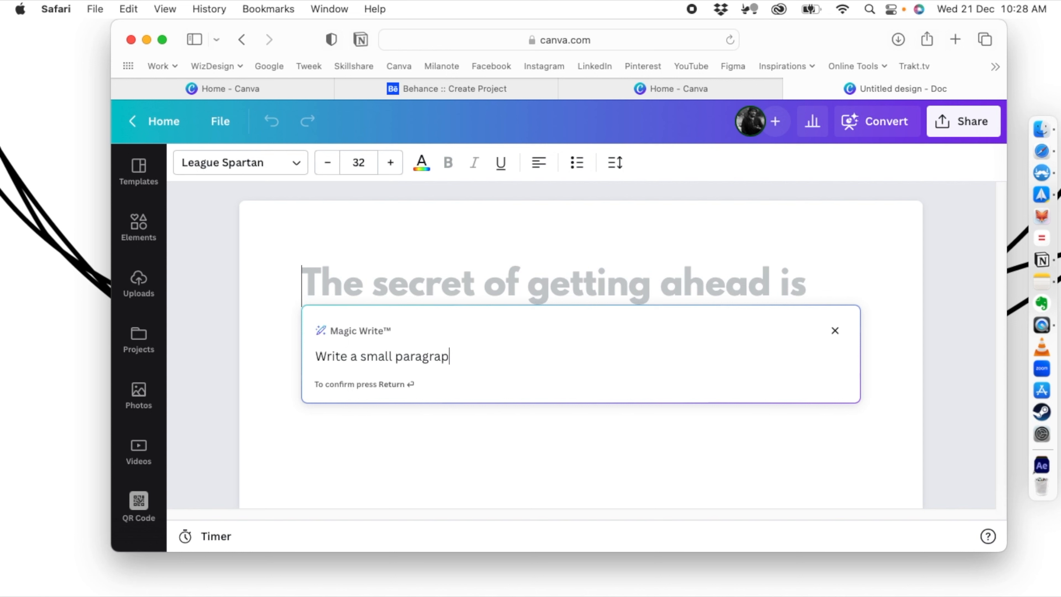
{"action": "type", "text": "h about my des"}
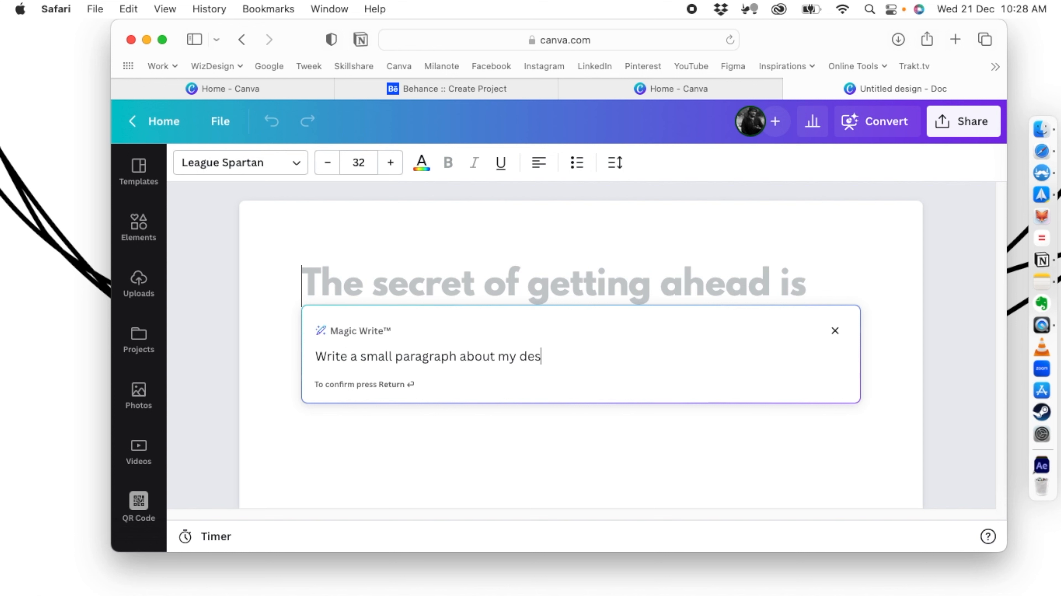
{"action": "type", "text": "ign portfolio website"}
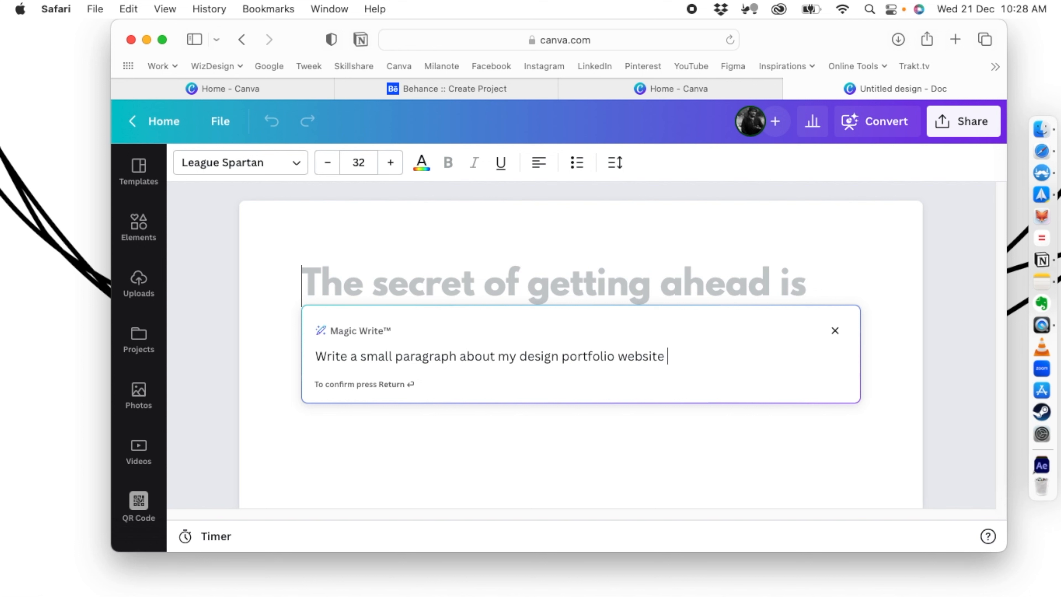
{"action": "left_click", "coordinate": [499, 354]}
{"action": "type", "text": "making"}
{"action": "left_click", "coordinate": [728, 363]}
{"action": "key", "text": "Return"}
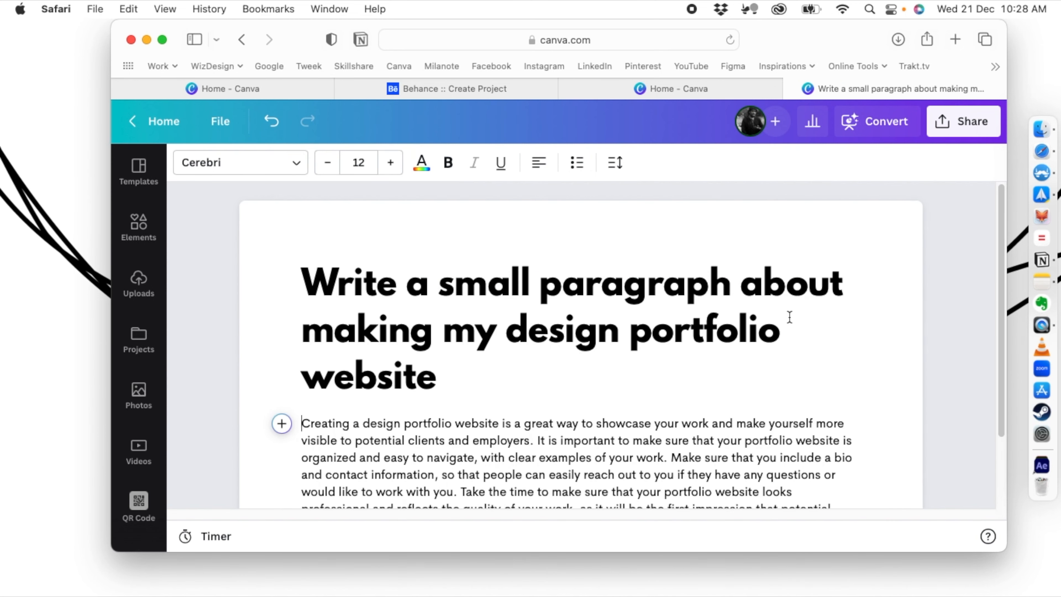
Copy the whole generated paragraph from the Canva Doc into the empty text block of the Behance project.
{"action": "scroll", "coordinate": [780, 328], "scroll_direction": "down", "scroll_amount": 3}
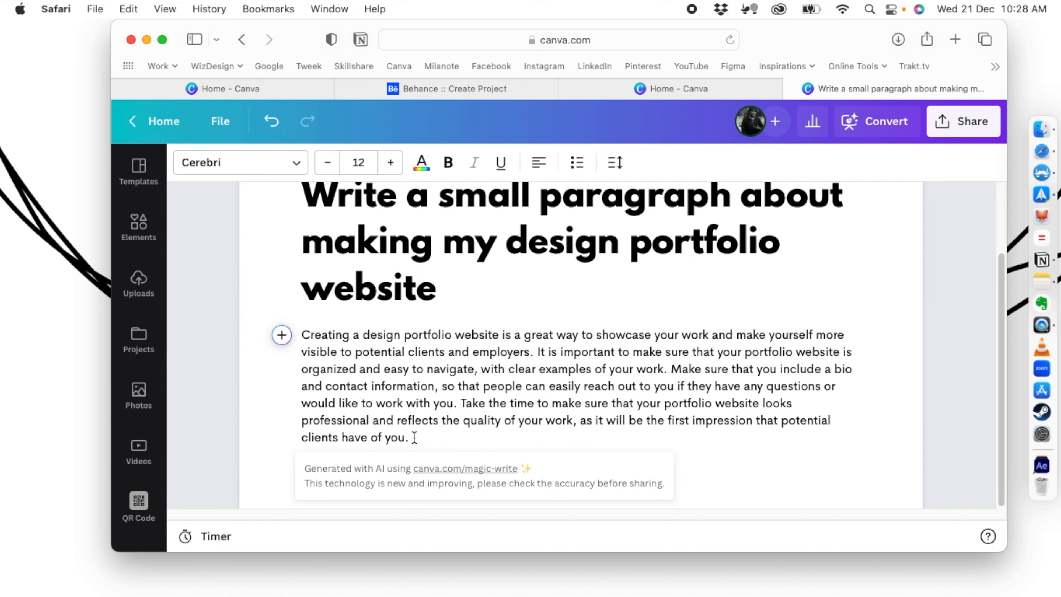
{"action": "left_click", "coordinate": [398, 351]}
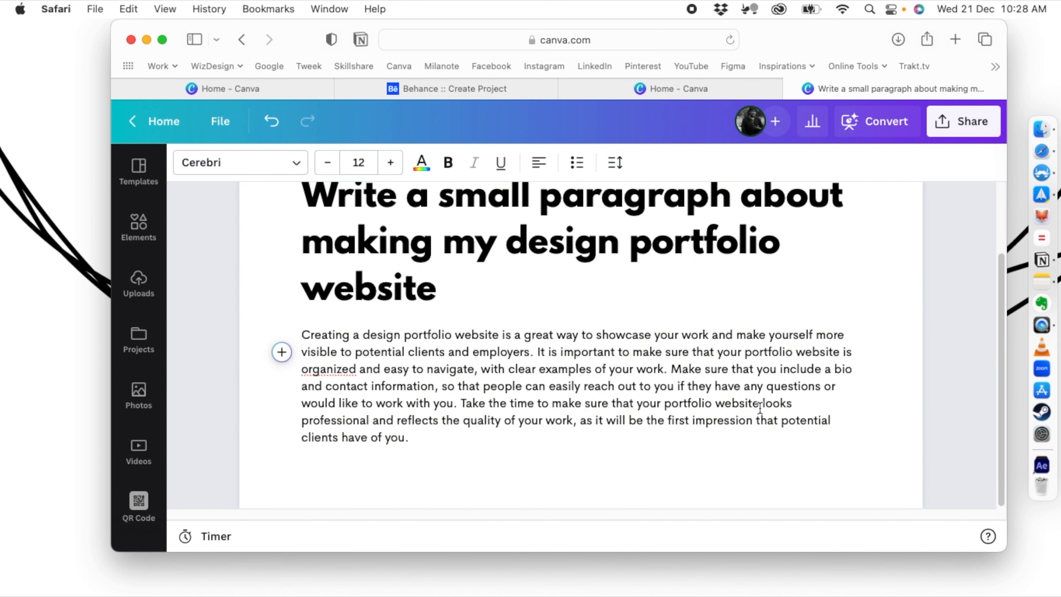
{"action": "left_click_drag", "start_coordinate": [670, 370], "coordinate": [800, 386]}
{"action": "left_click", "coordinate": [527, 385]}
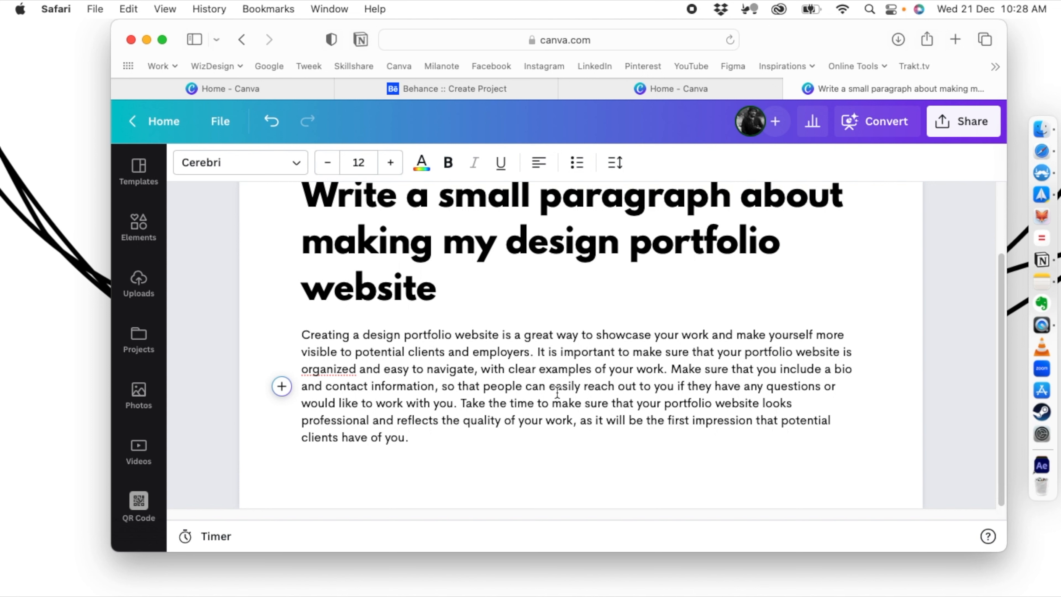
{"action": "left_click_drag", "start_coordinate": [425, 437], "coordinate": [304, 330]}
{"action": "key", "text": "cmd+c"}
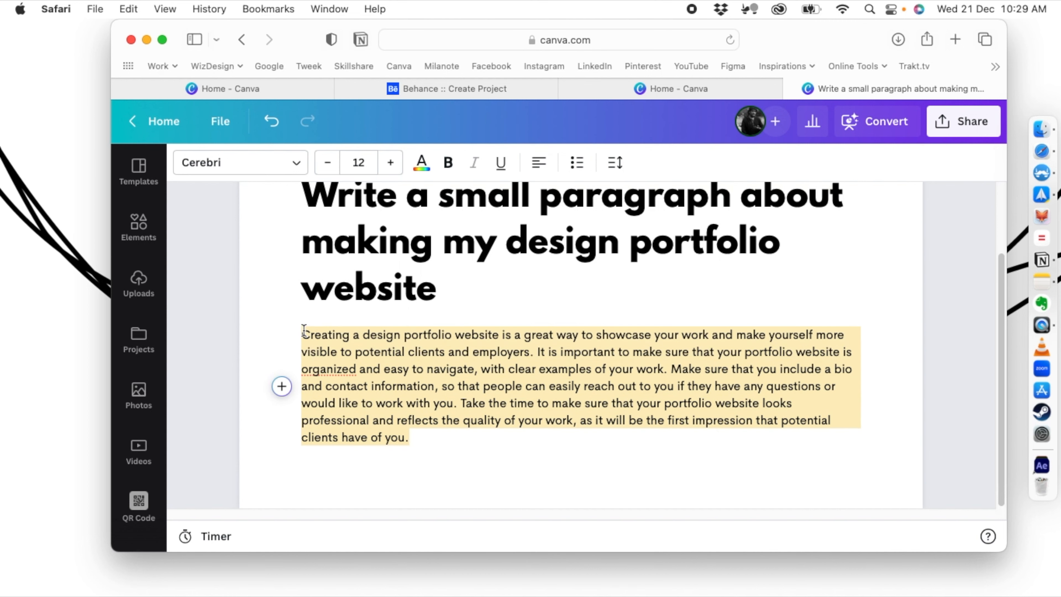
{"action": "left_click", "coordinate": [511, 89]}
{"action": "mouse_move", "coordinate": [277, 329]}
{"action": "left_click", "coordinate": [359, 328]}
{"action": "key", "text": "cmd+v"}
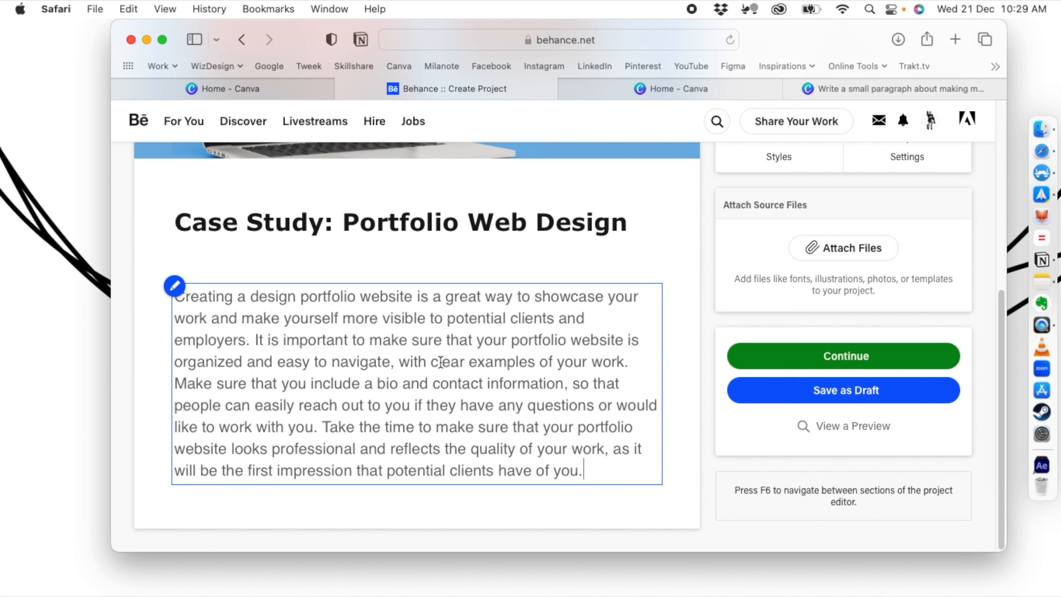
Delete the bio and contact sentence and reword the following opening to "While working on this project, I had to make sure that the portfolio".
{"action": "left_click_drag", "start_coordinate": [174, 383], "coordinate": [324, 418]}
{"action": "key", "text": "BackSpace"}
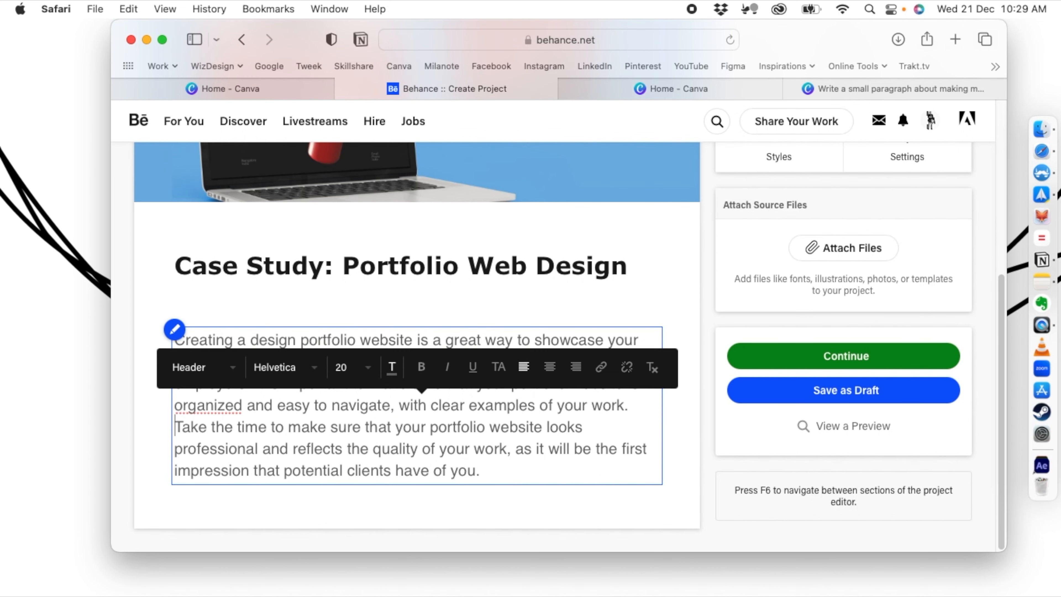
{"action": "left_click_drag", "start_coordinate": [177, 426], "coordinate": [284, 428]}
{"action": "type", "text": "While working on"}
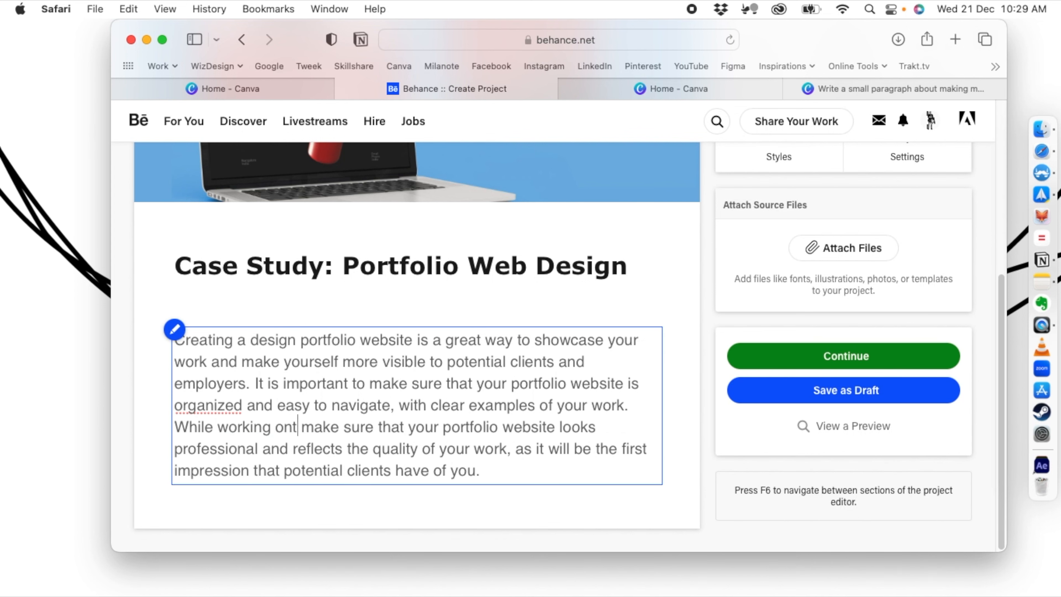
{"action": "type", "text": " this project, "}
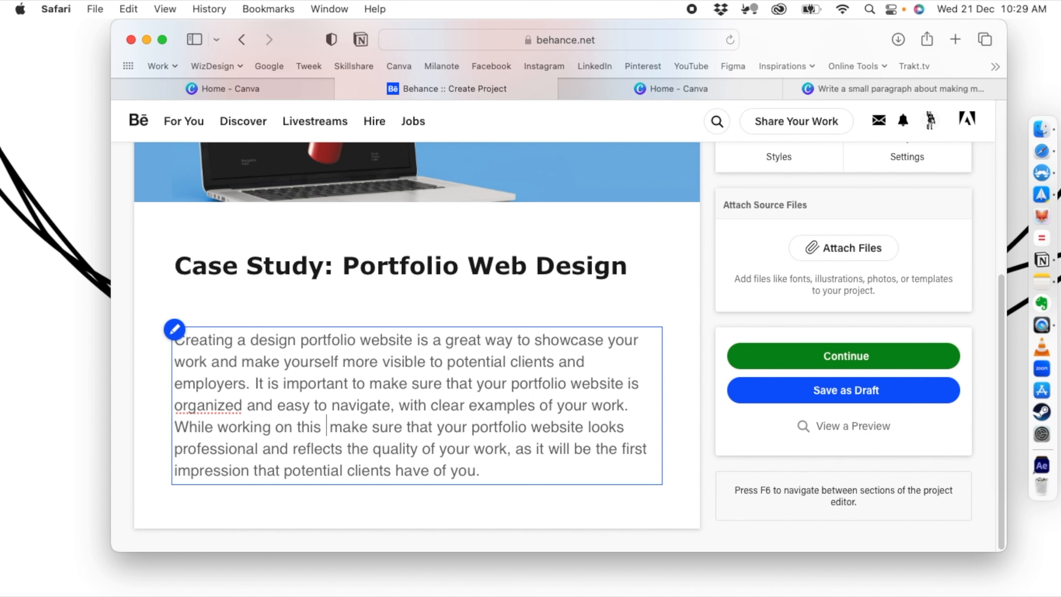
{"action": "type", "text": "I had to"}
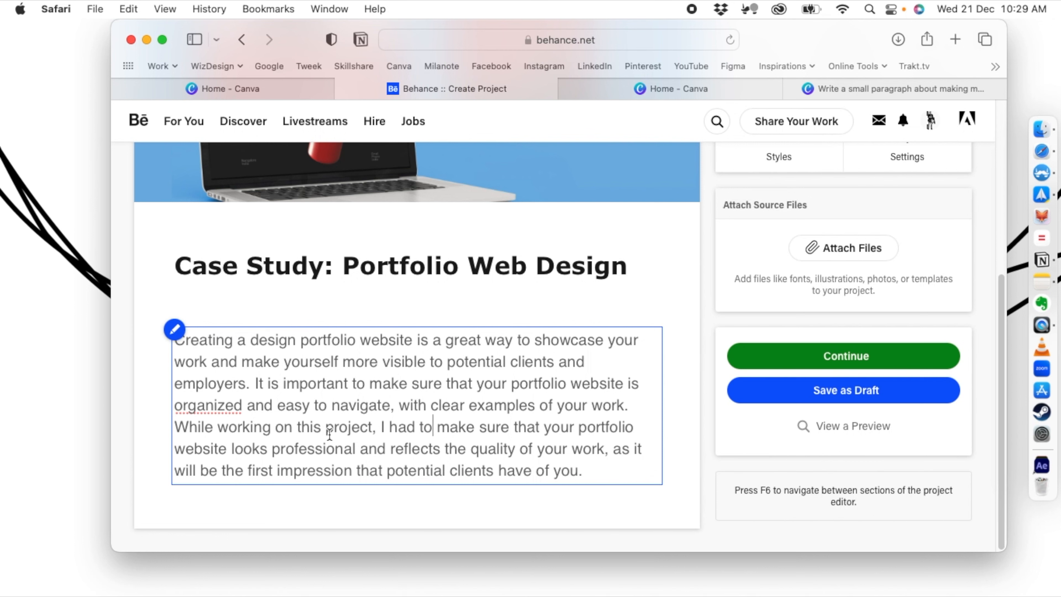
{"action": "double_click", "coordinate": [556, 427]}
{"action": "type", "text": "the"}
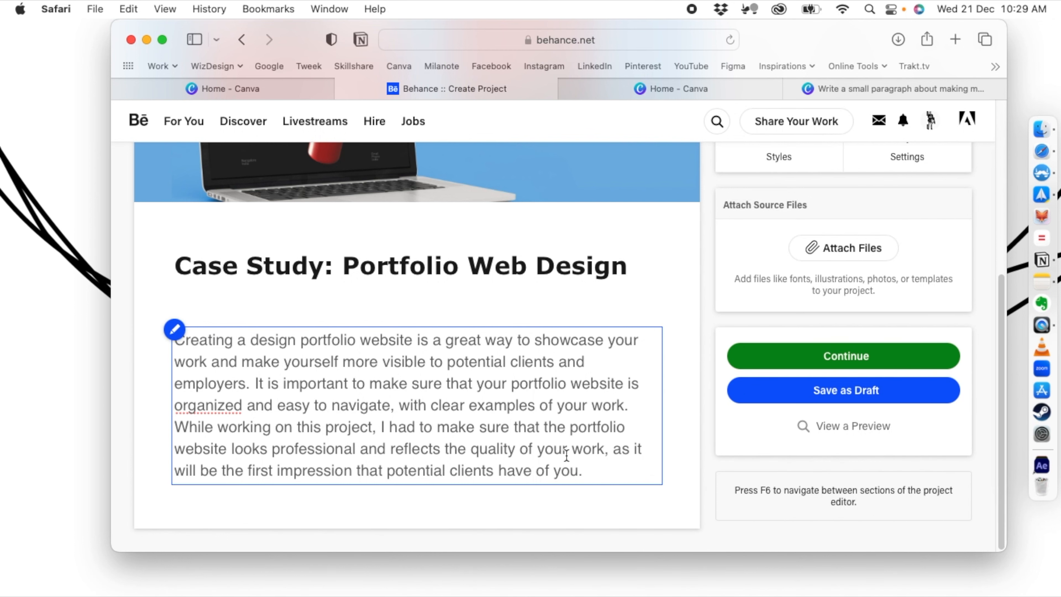
Reword the end of the description so it reads "quality of my work" and "potential clients have of me".
{"action": "double_click", "coordinate": [552, 448]}
{"action": "type", "text": "my"}
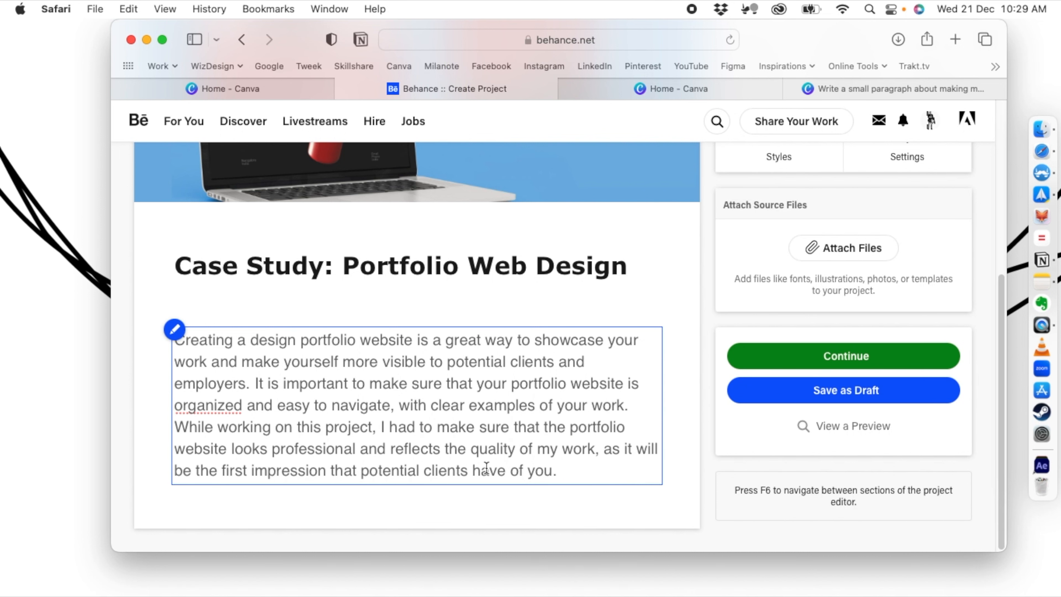
{"action": "double_click", "coordinate": [539, 468]}
{"action": "type", "text": "me"}
{"action": "left_click", "coordinate": [399, 406]}
Set the font size of the whole description paragraph to 14.
{"action": "left_click_drag", "start_coordinate": [574, 474], "coordinate": [163, 341]}
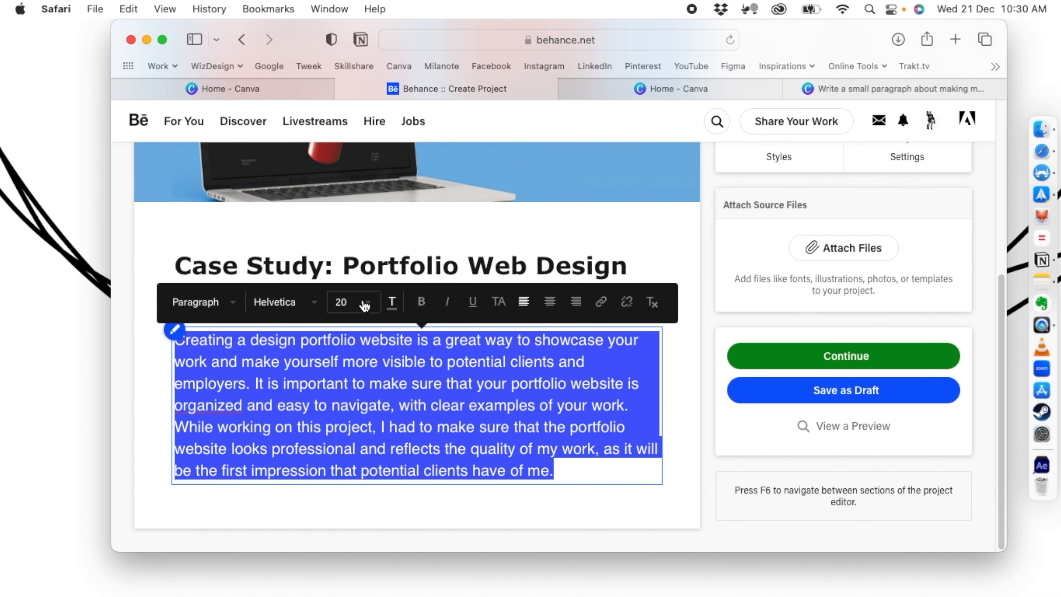
{"action": "left_click", "coordinate": [354, 303]}
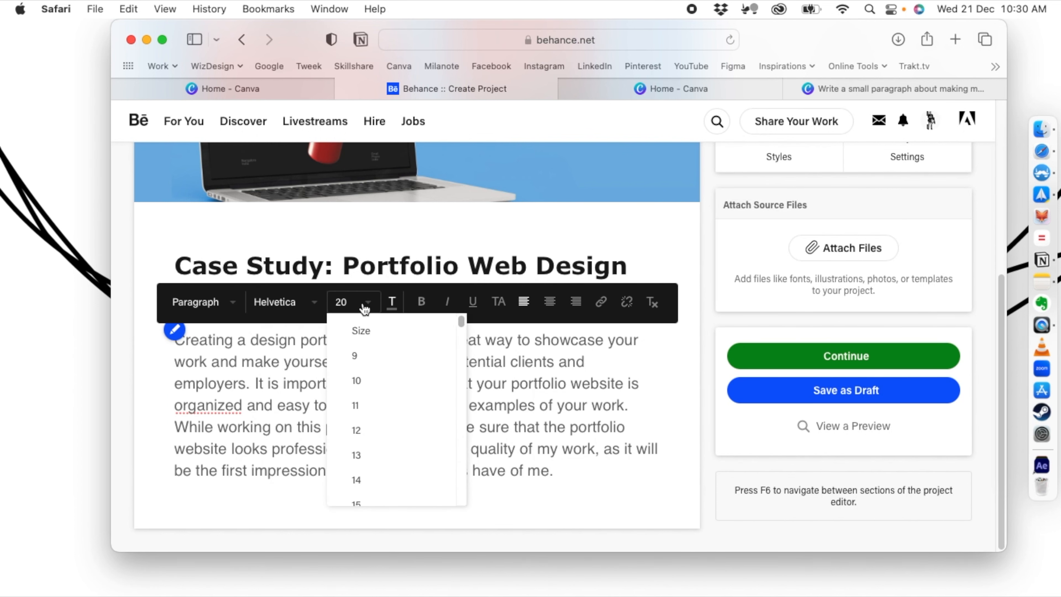
{"action": "left_click", "coordinate": [367, 483]}
{"action": "left_click", "coordinate": [345, 399]}
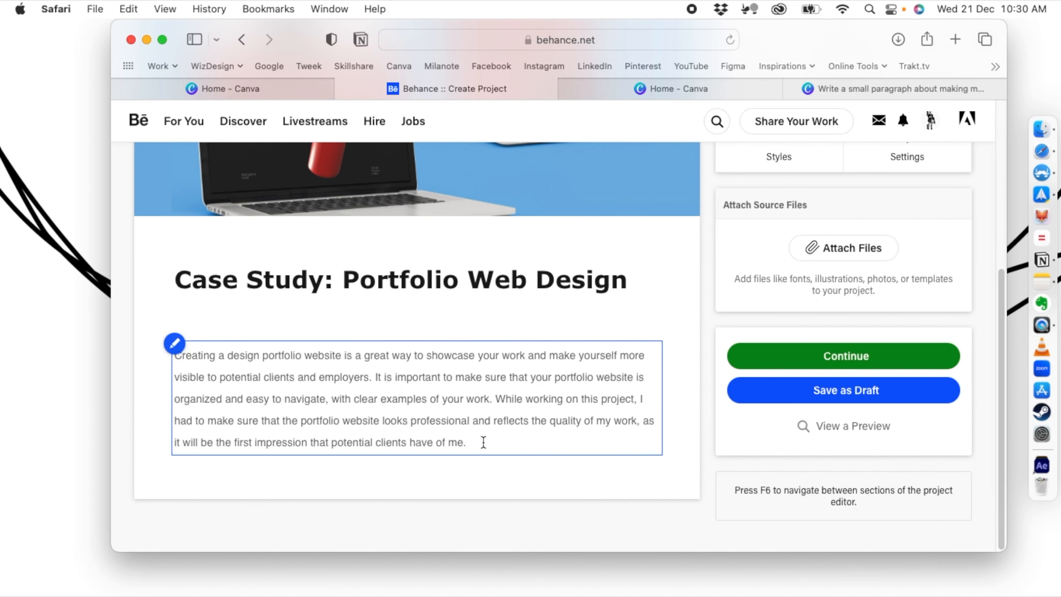
{"action": "left_click_drag", "start_coordinate": [480, 441], "coordinate": [149, 350]}
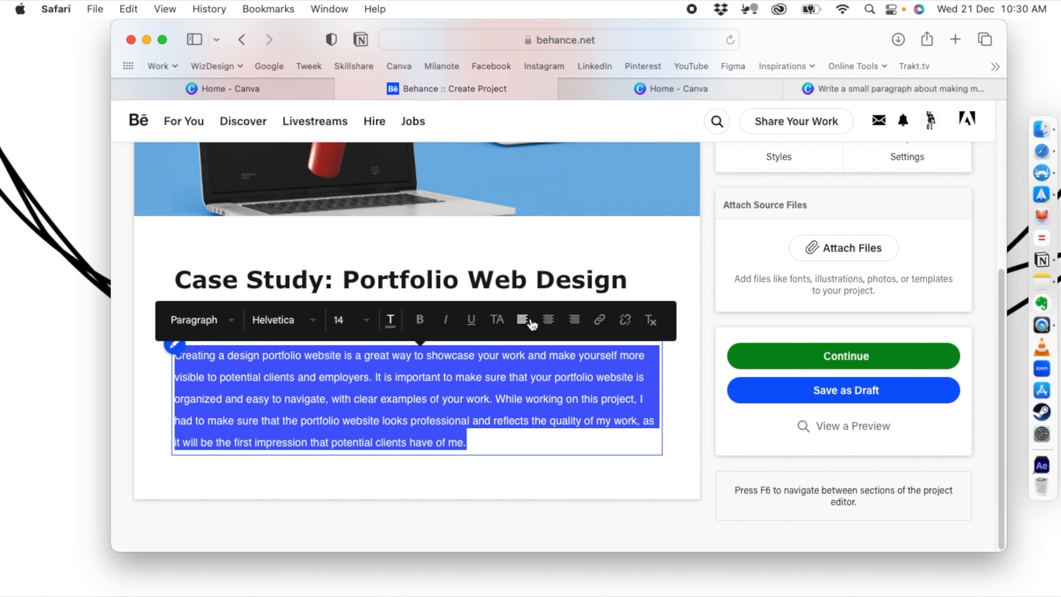
{"action": "left_click", "coordinate": [466, 439]}
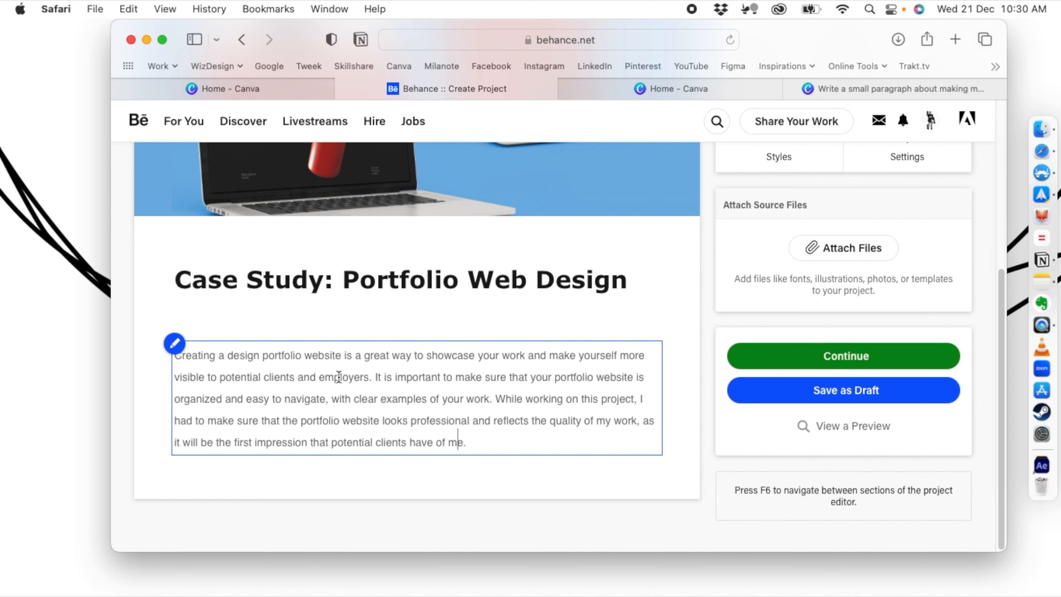
{"action": "double_click", "coordinate": [397, 420]}
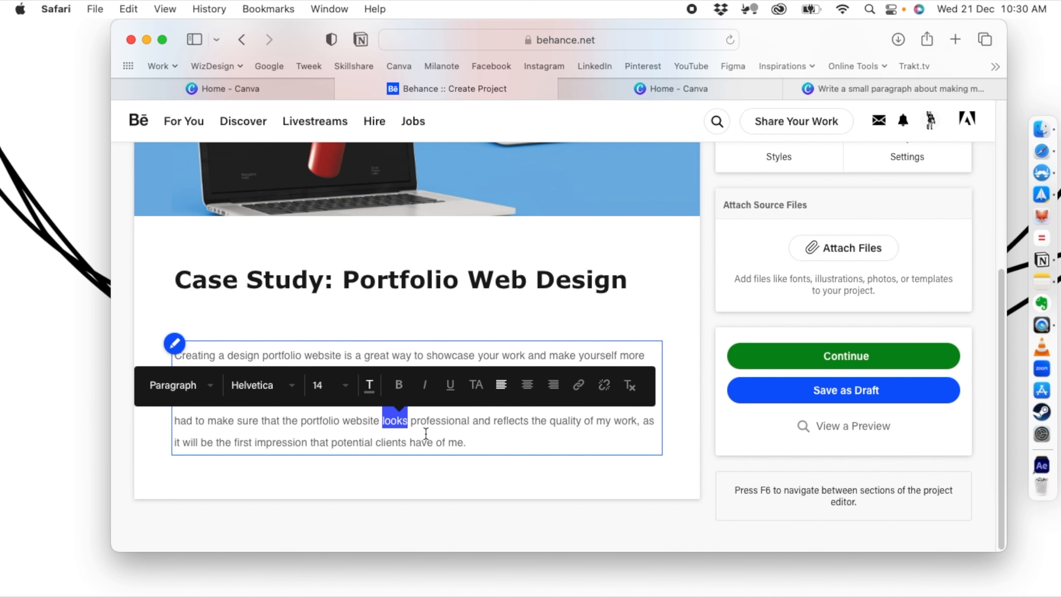
{"action": "left_click", "coordinate": [443, 442]}
{"action": "left_click", "coordinate": [475, 442]}
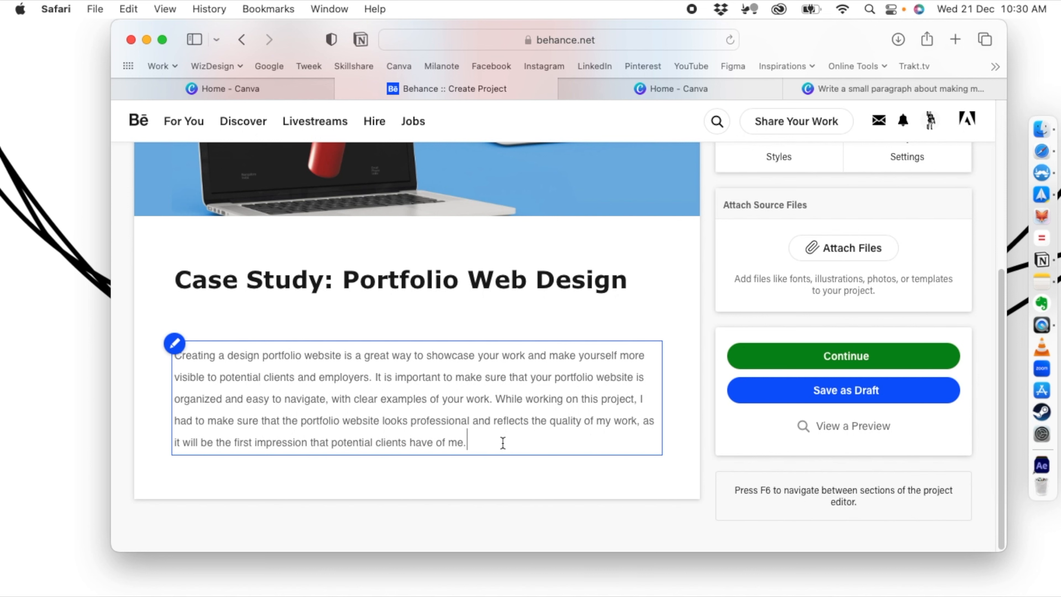
{"action": "left_click", "coordinate": [185, 487]}
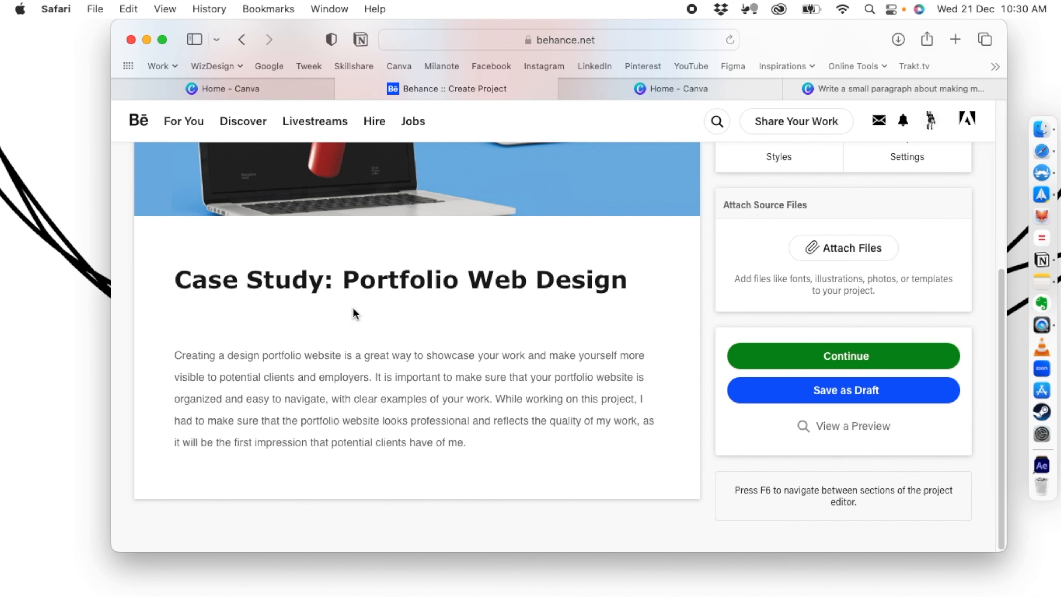
{"action": "left_click", "coordinate": [194, 360]}
{"action": "left_click_drag", "start_coordinate": [194, 362], "coordinate": [190, 329]}
{"action": "left_click", "coordinate": [160, 363]}
{"action": "left_click", "coordinate": [375, 447]}
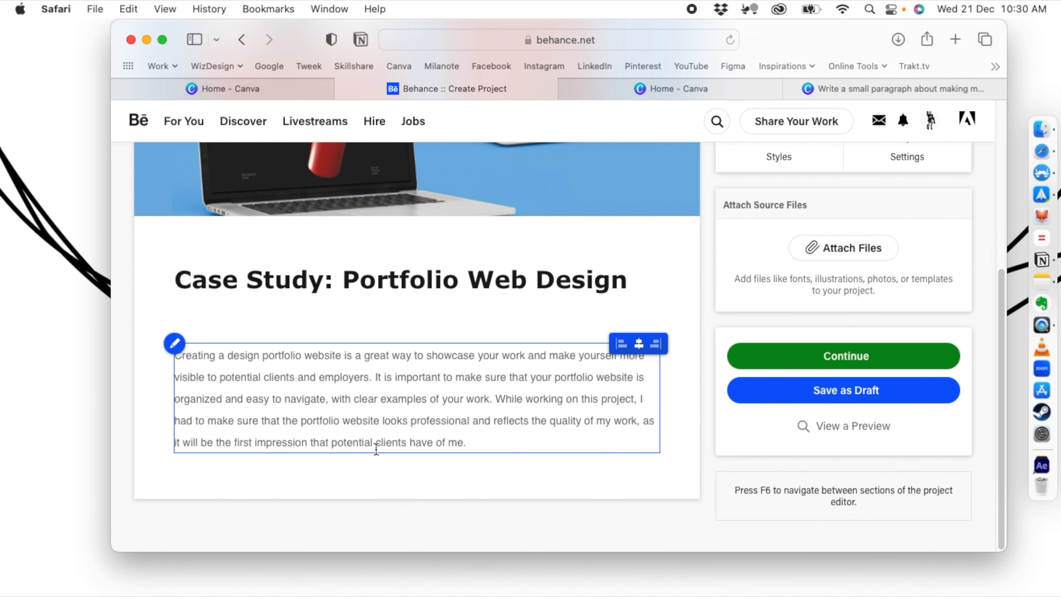
Insert a new text block below the description paragraph containing the single line "Index".
{"action": "mouse_move", "coordinate": [306, 465]}
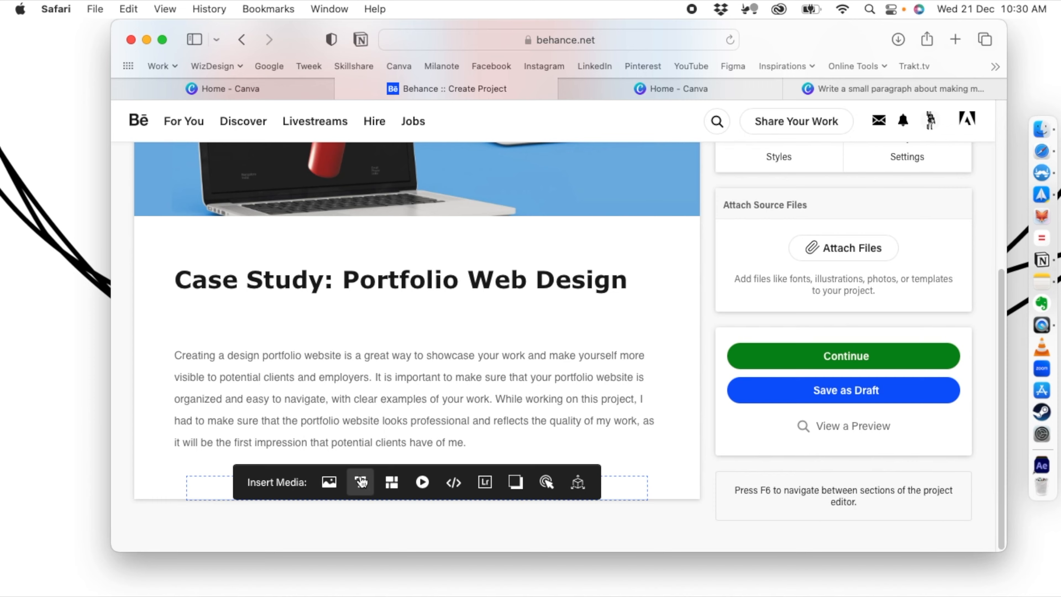
{"action": "left_click", "coordinate": [361, 482]}
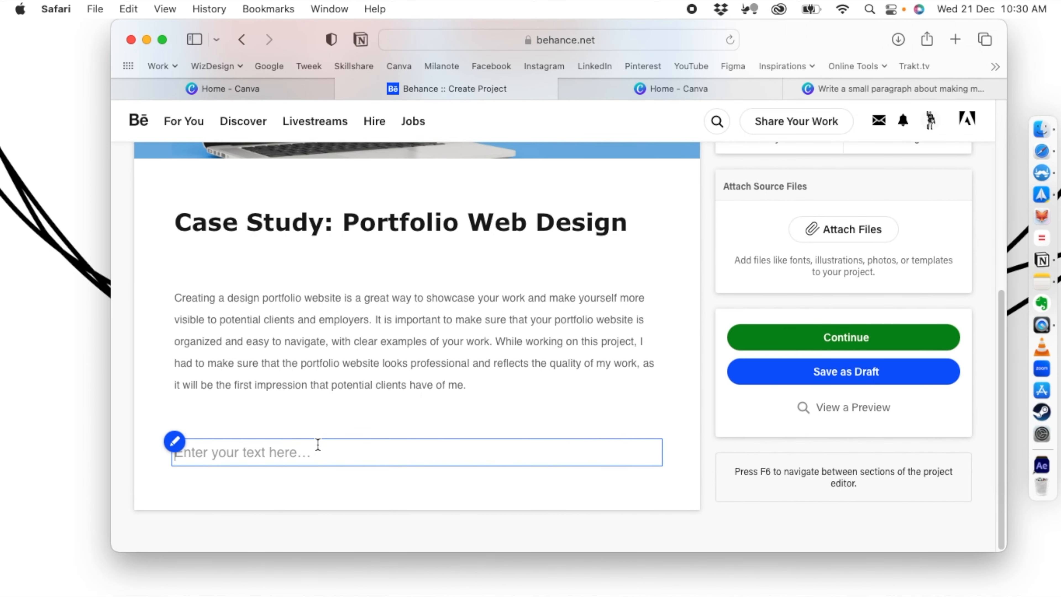
{"action": "type", "text": "index"}
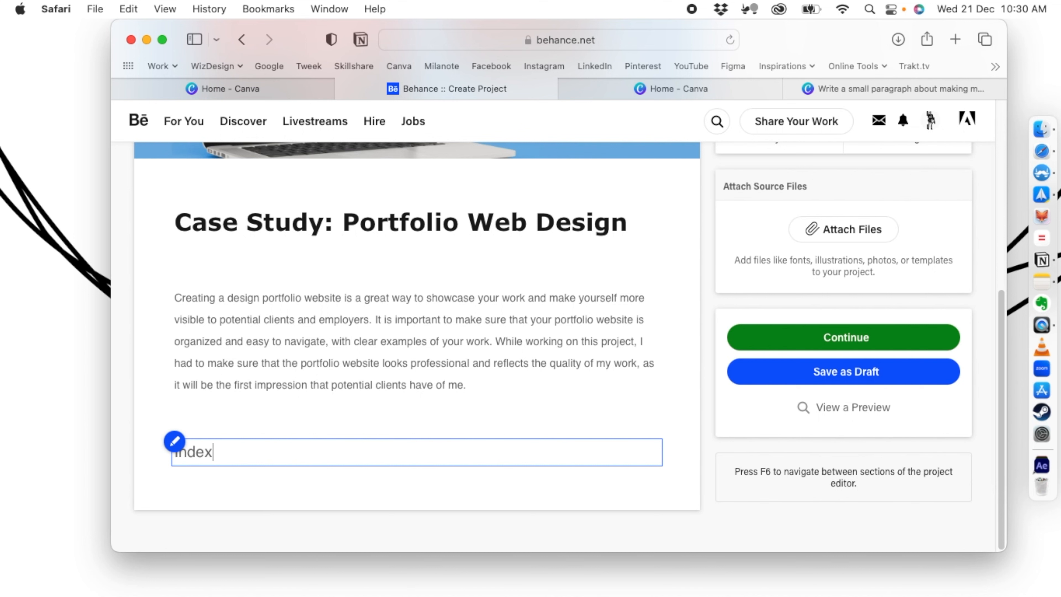
{"action": "key", "text": "Return"}
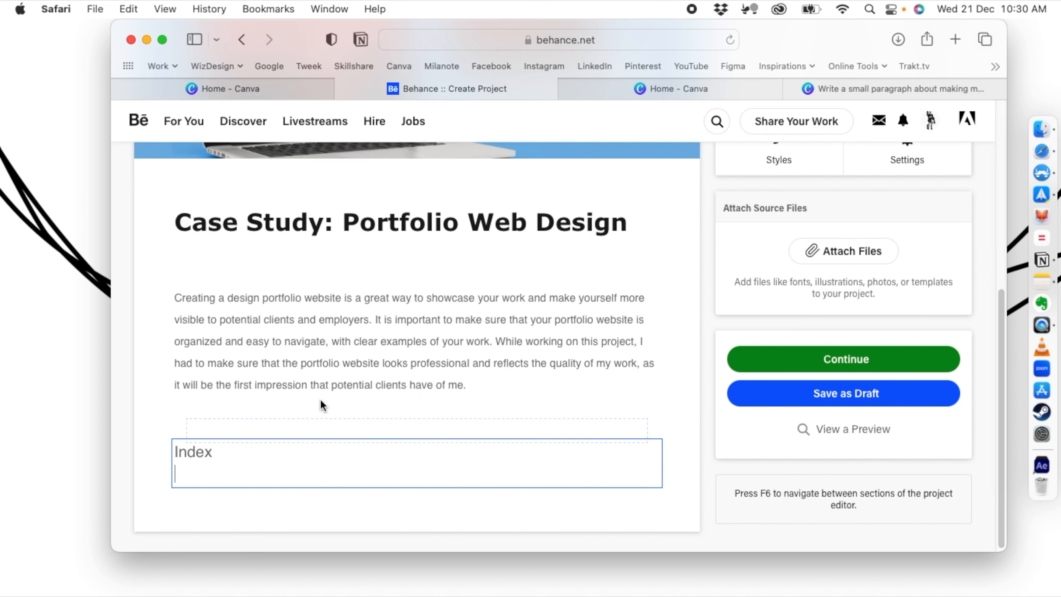
{"action": "left_click", "coordinate": [202, 463]}
{"action": "key", "text": "BackSpace"}
Format the "Index" text as a Header and reduce its font size below the case study title's size.
{"action": "double_click", "coordinate": [193, 453]}
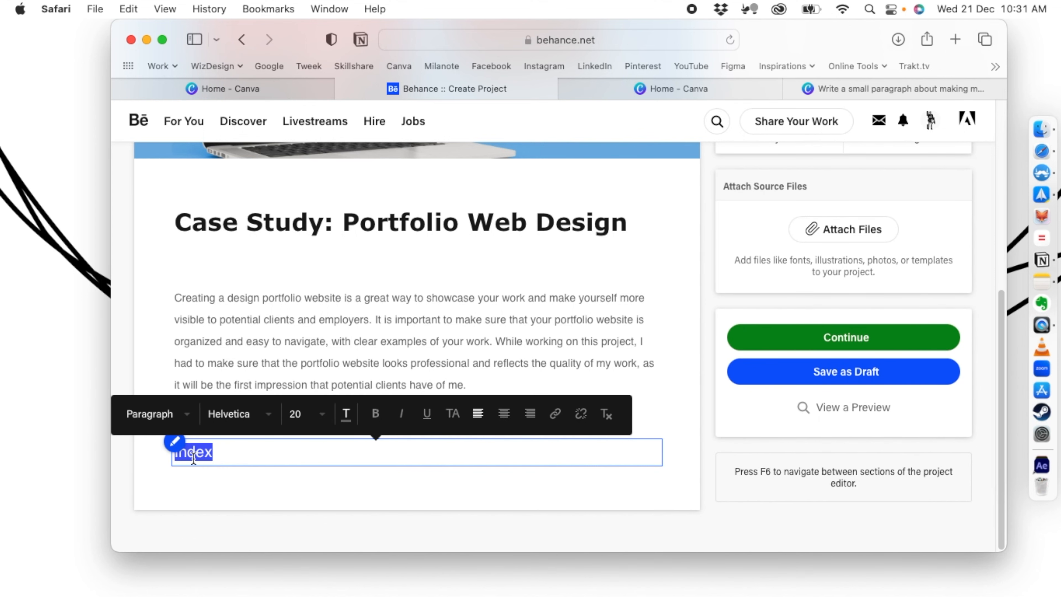
{"action": "left_click", "coordinate": [167, 429]}
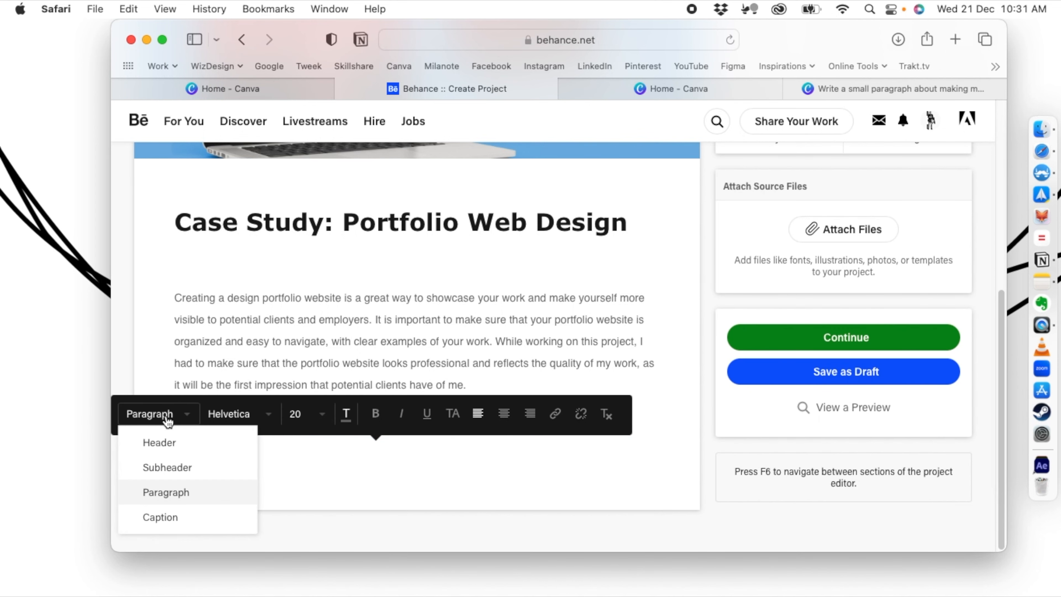
{"action": "left_click", "coordinate": [166, 440]}
{"action": "left_click", "coordinate": [305, 411]}
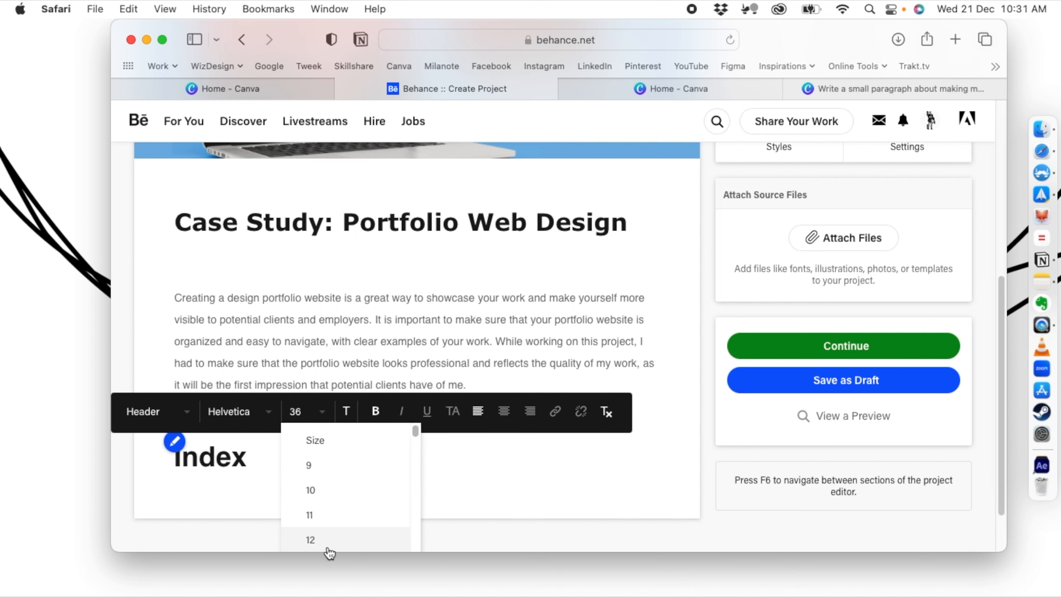
{"action": "scroll", "coordinate": [327, 536], "scroll_direction": "down", "scroll_amount": 10}
{"action": "scroll", "coordinate": [316, 478], "scroll_direction": "up", "scroll_amount": 6}
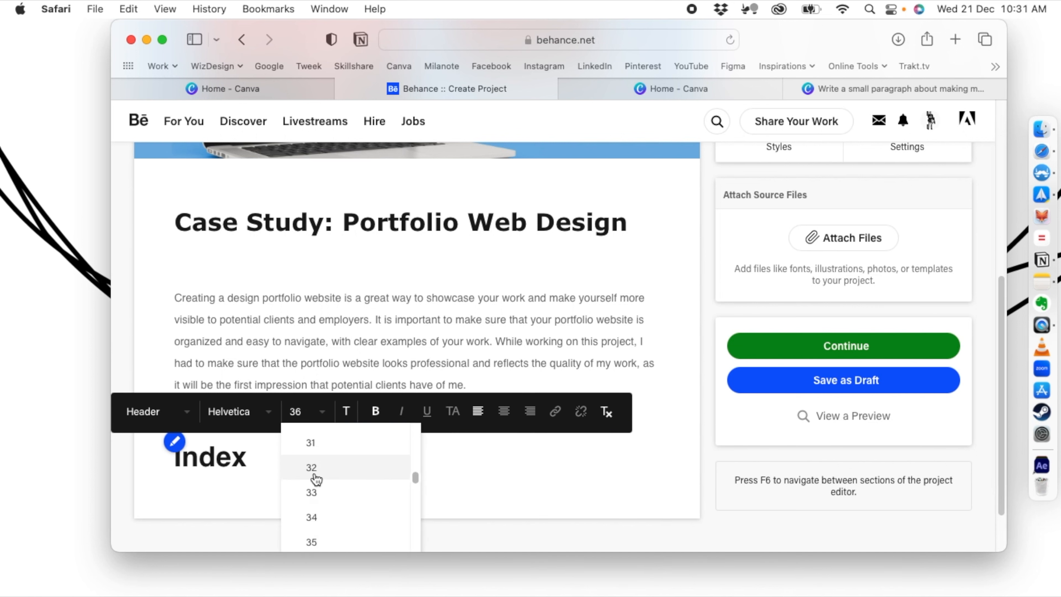
{"action": "left_click", "coordinate": [311, 468]}
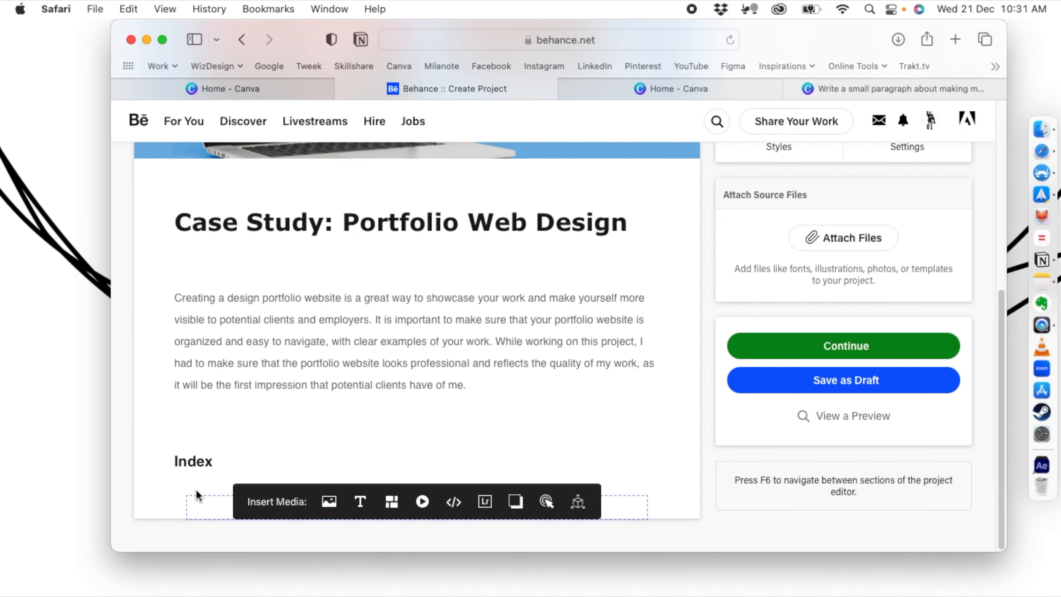
Insert a text block below the Index heading listing "Brief", "Sitemaps", "Userflow" and "Wireframes" on separate lines.
{"action": "mouse_move", "coordinate": [224, 506]}
{"action": "left_click", "coordinate": [358, 503]}
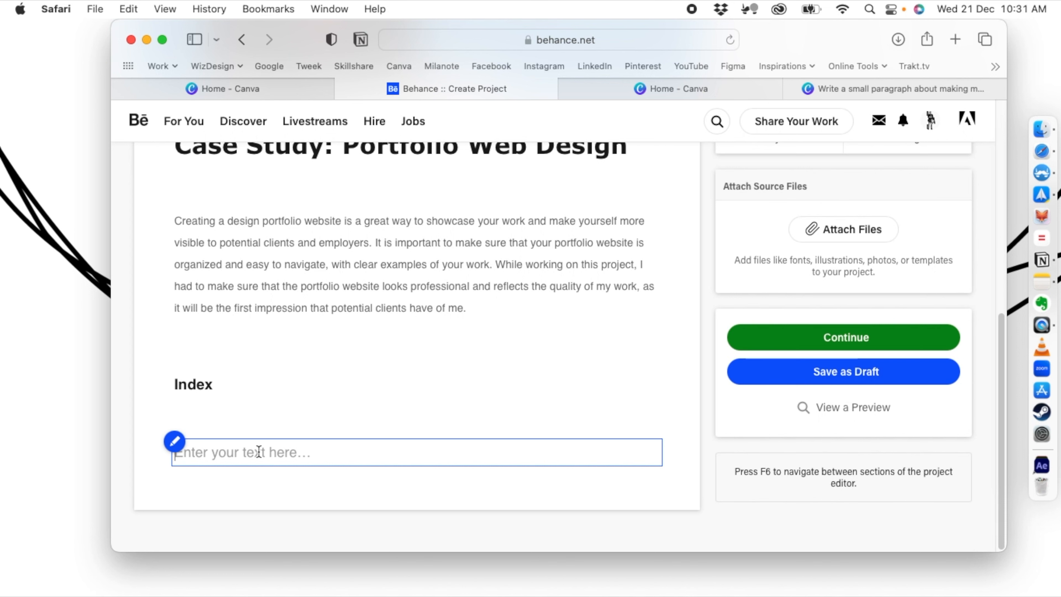
{"action": "type", "text": "B"}
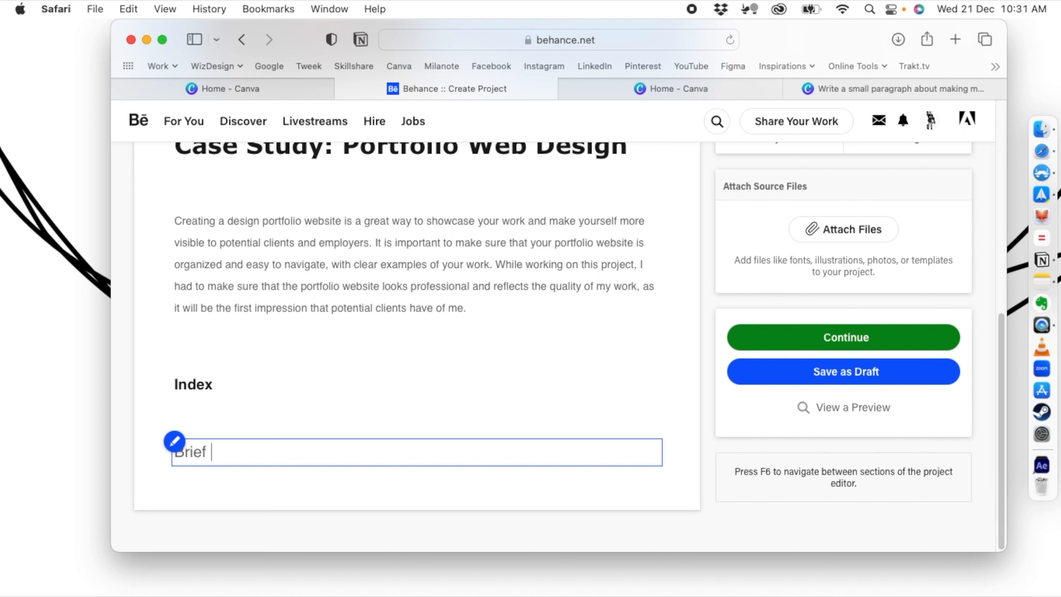
{"action": "type", "text": "rief"}
{"action": "key", "text": "Return"}
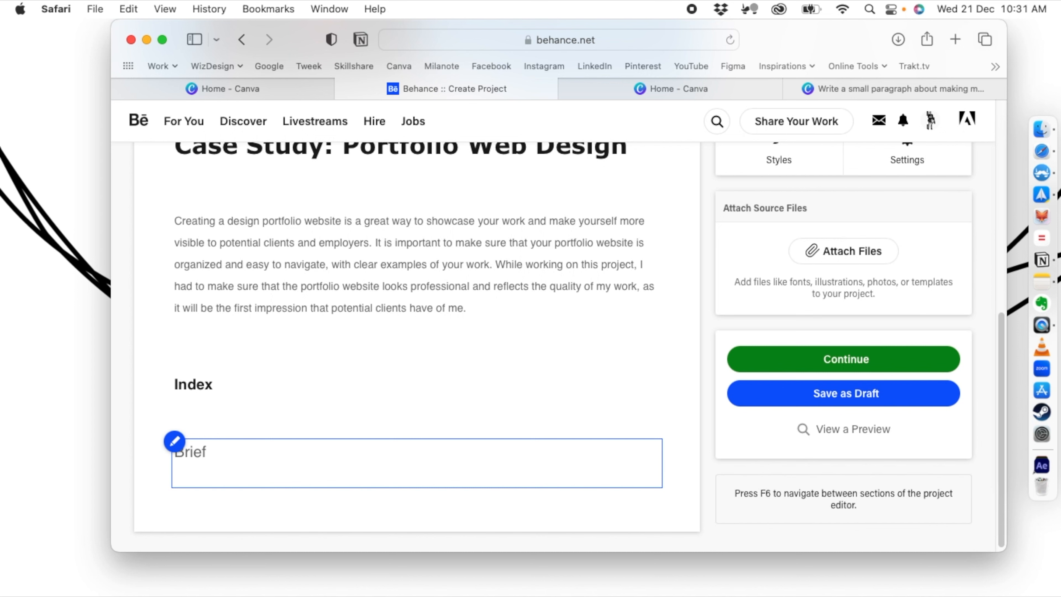
{"action": "type", "text": "Sitemaps"}
{"action": "key", "text": "Return"}
{"action": "type", "text": "Userflow"}
{"action": "key", "text": "Return"}
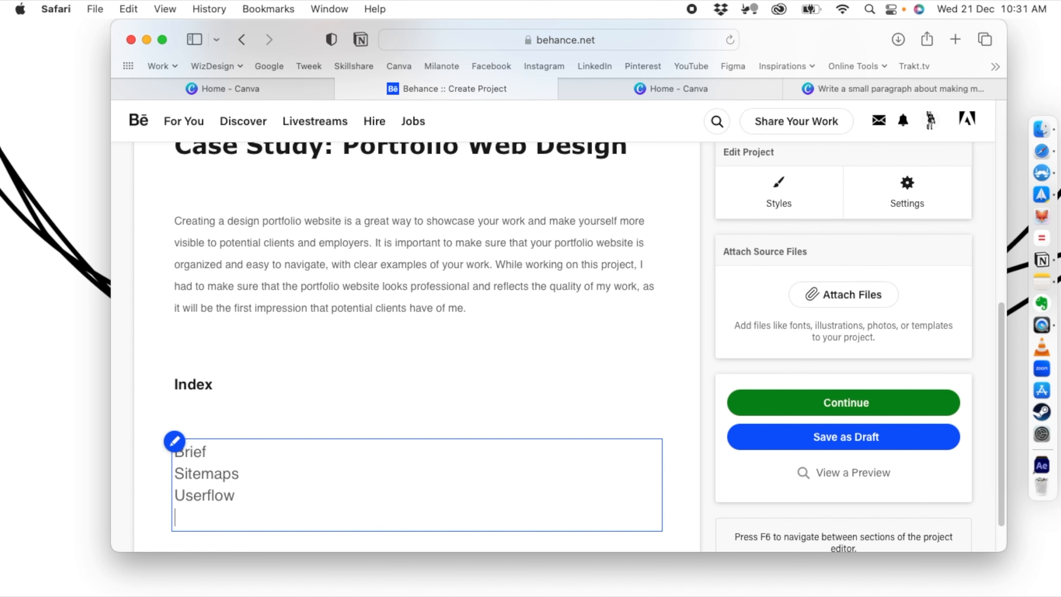
{"action": "type", "text": "Wireframes"}
{"action": "key", "text": "Return"}
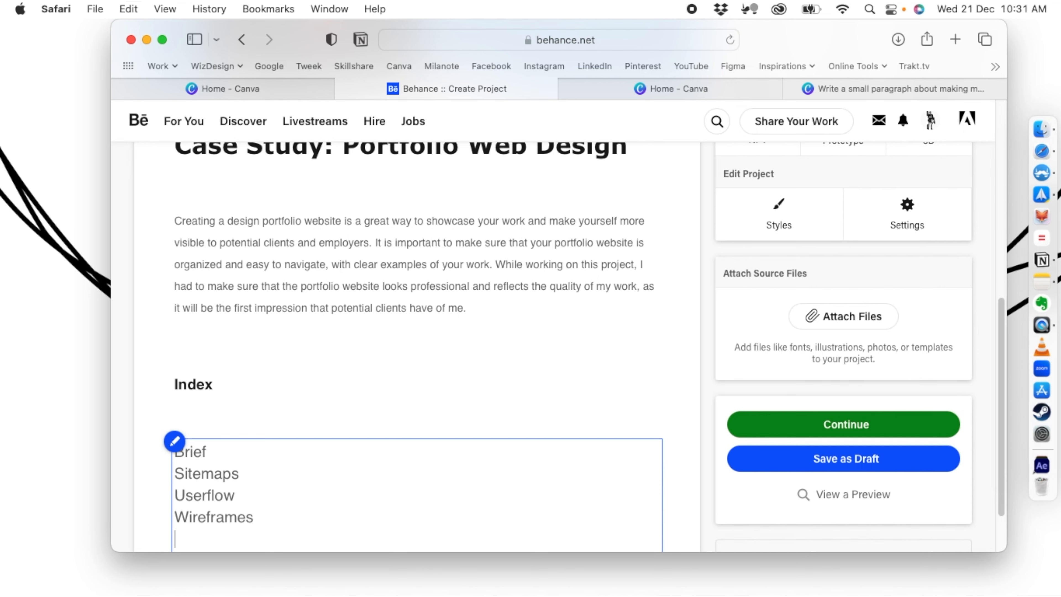
Add "Visual Design" and "Prototypes" as separate lines at the end of the index list.
{"action": "scroll", "coordinate": [241, 433], "scroll_direction": "down", "scroll_amount": 2}
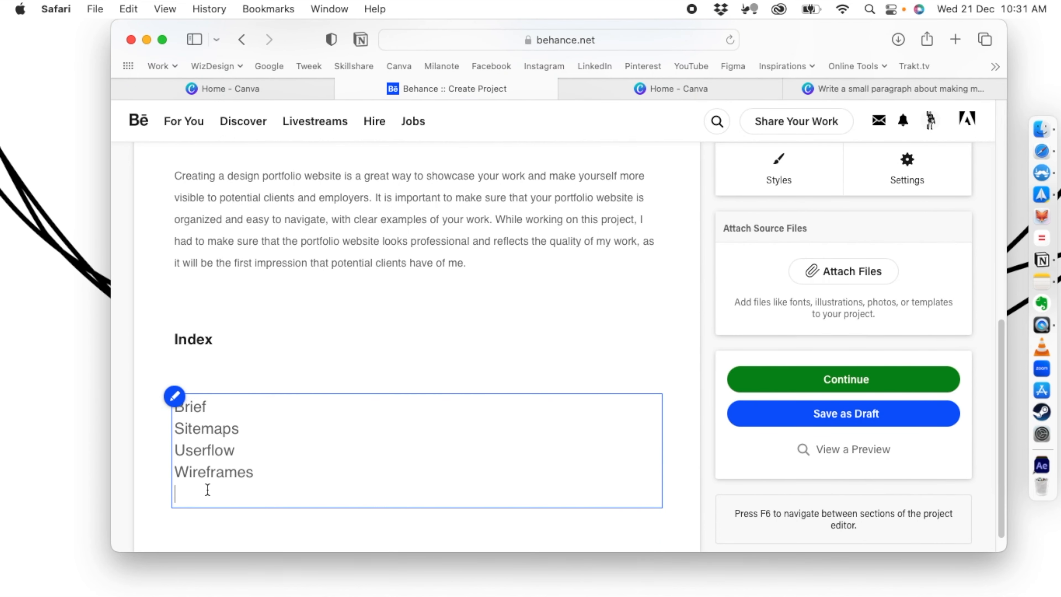
{"action": "type", "text": "Visual Design"}
{"action": "key", "text": "Return"}
{"action": "type", "text": "POr"}
{"action": "key", "text": "BackSpace"}
{"action": "key", "text": "BackSpace"}
{"action": "type", "text": "rototypes"}
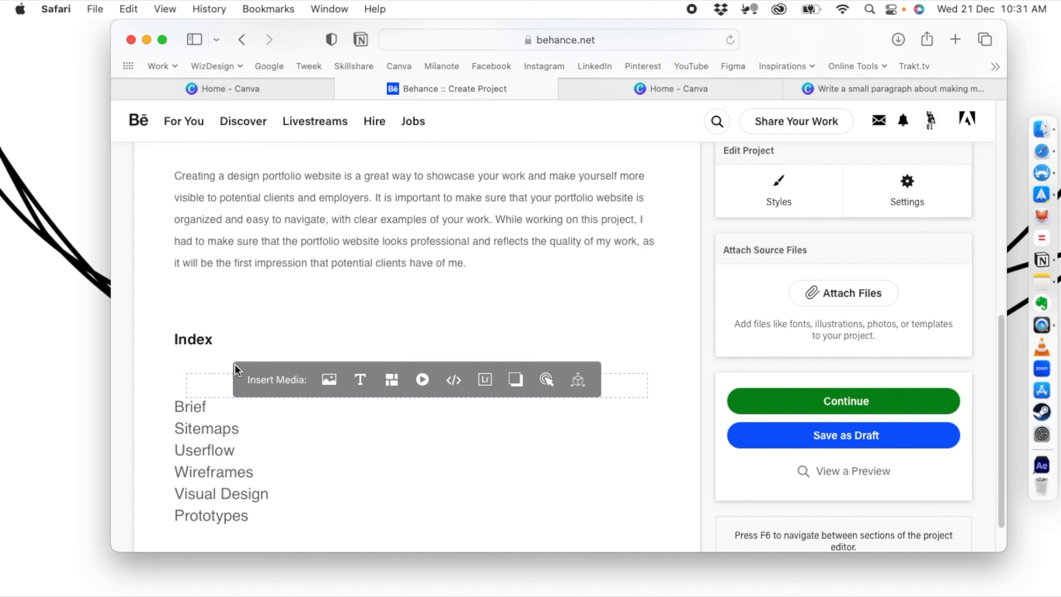
Set the font size of all six index list entries to 14, keeping the Paragraph style.
{"action": "double_click", "coordinate": [184, 405]}
{"action": "left_click", "coordinate": [274, 491]}
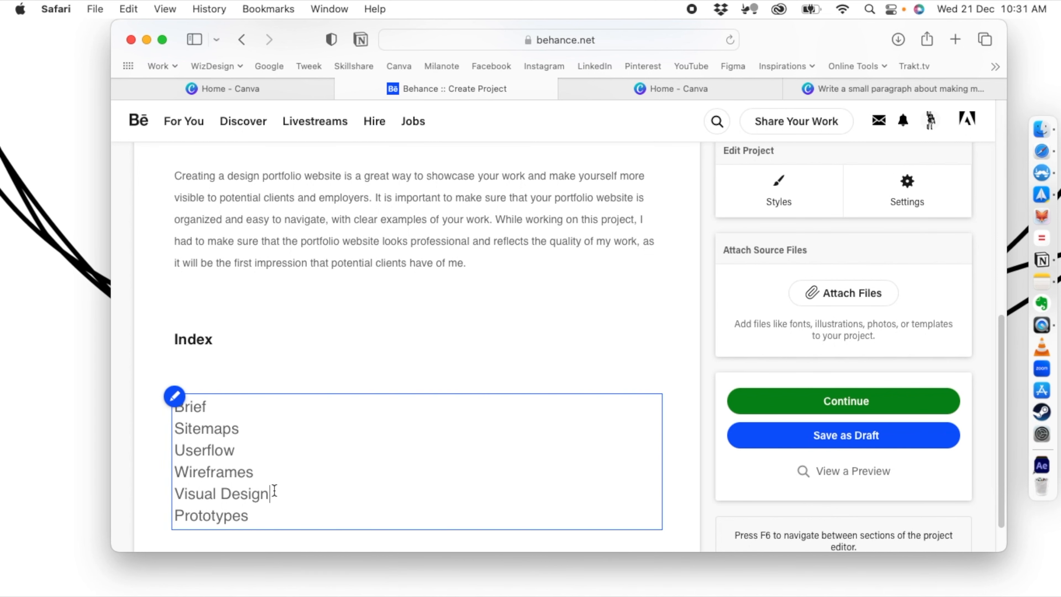
{"action": "left_click_drag", "start_coordinate": [289, 514], "coordinate": [279, 349]}
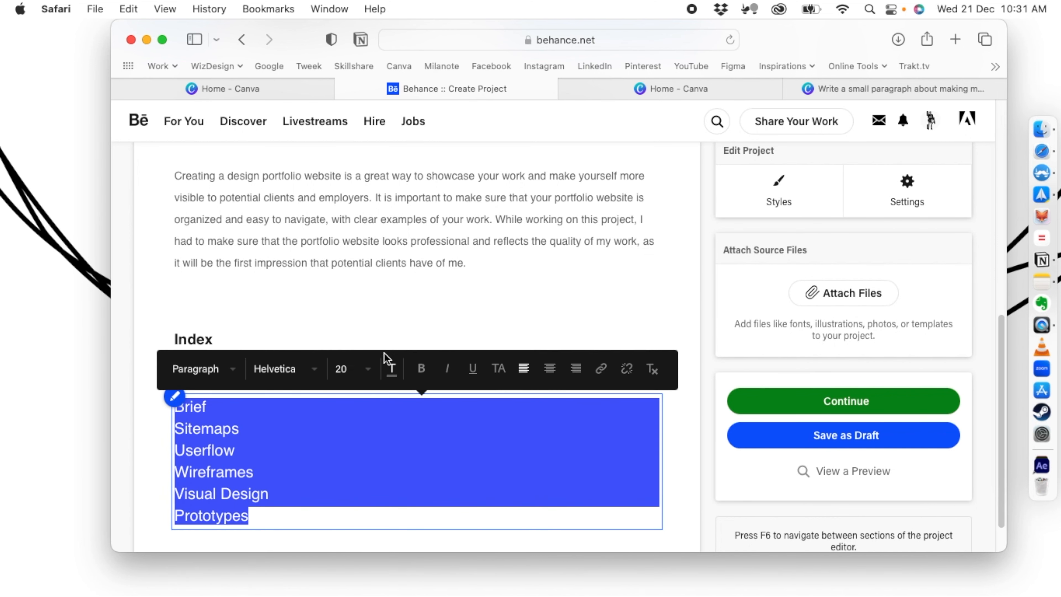
{"action": "left_click", "coordinate": [373, 373]}
{"action": "scroll", "coordinate": [378, 481], "scroll_direction": "down", "scroll_amount": 2}
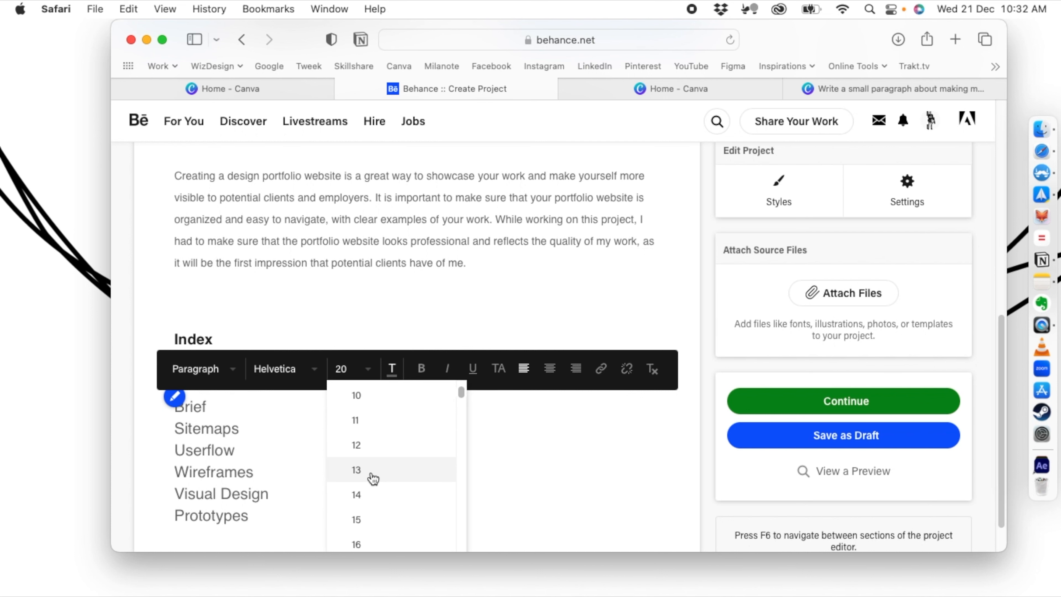
{"action": "left_click", "coordinate": [361, 502]}
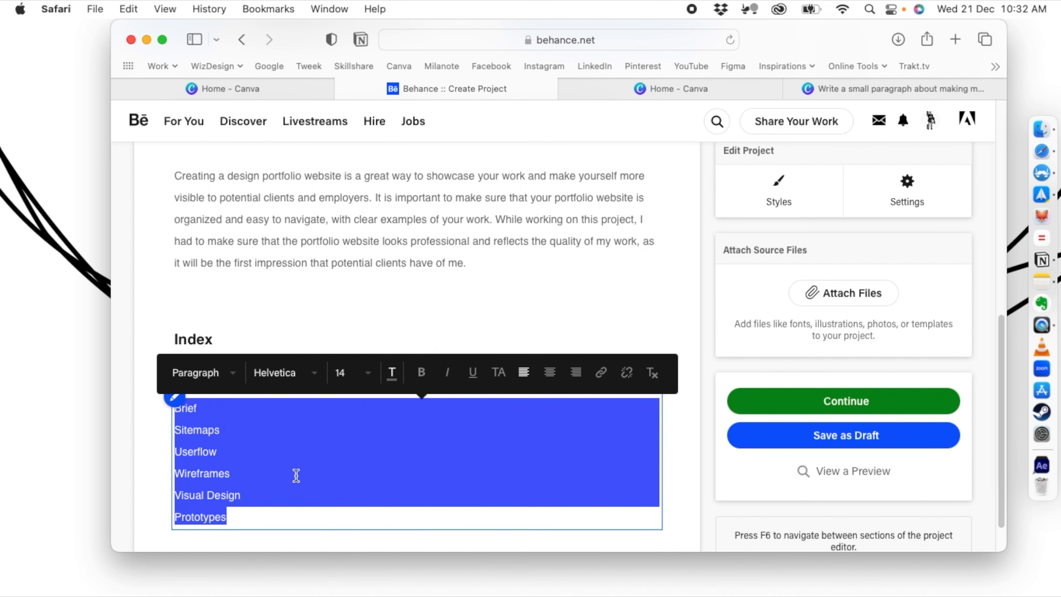
{"action": "left_click", "coordinate": [216, 372]}
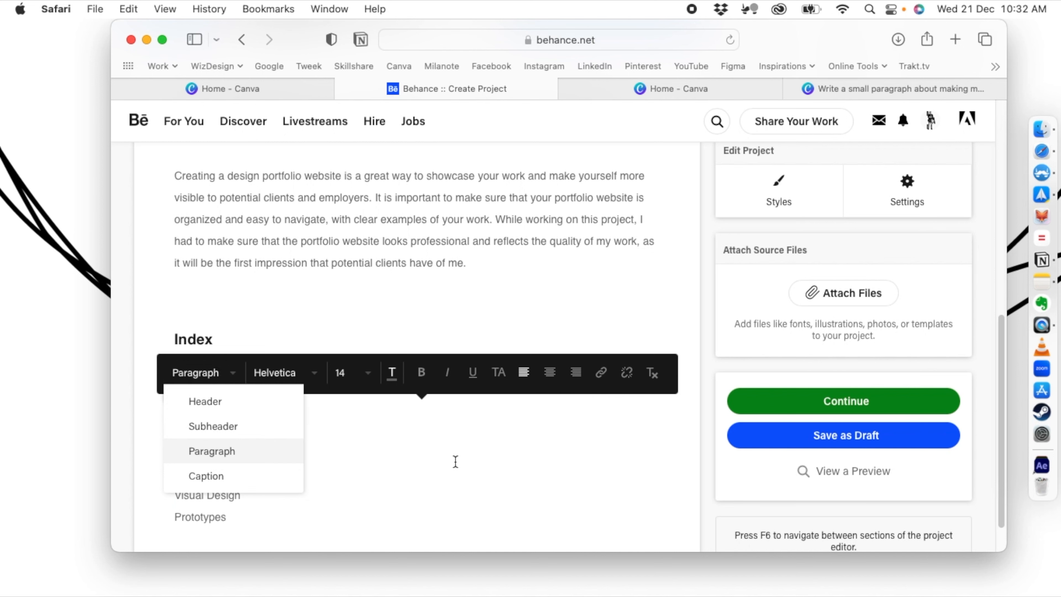
{"action": "left_click", "coordinate": [397, 473]}
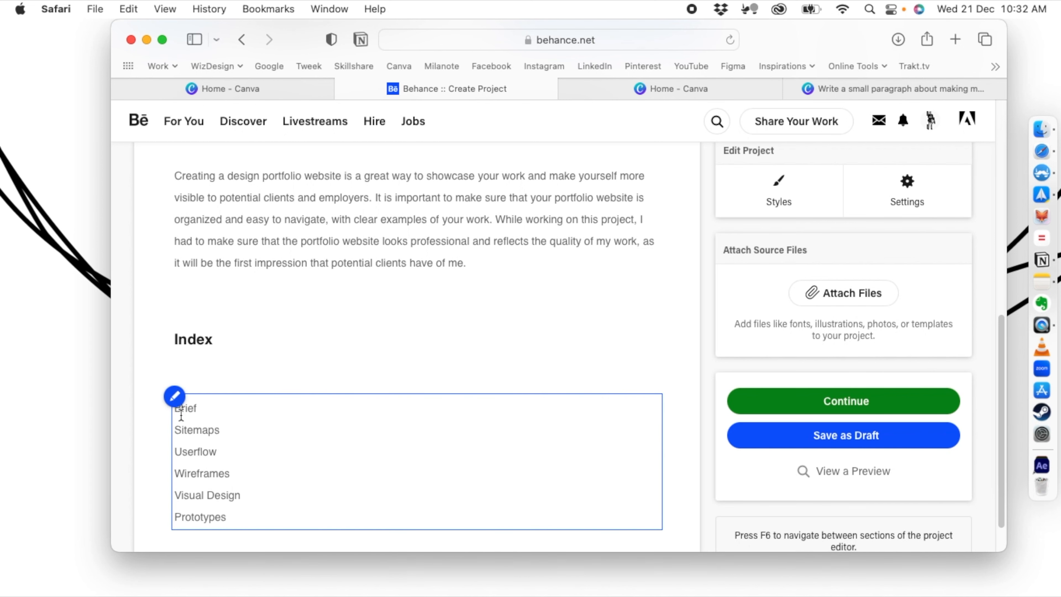
{"action": "mouse_move", "coordinate": [188, 380]}
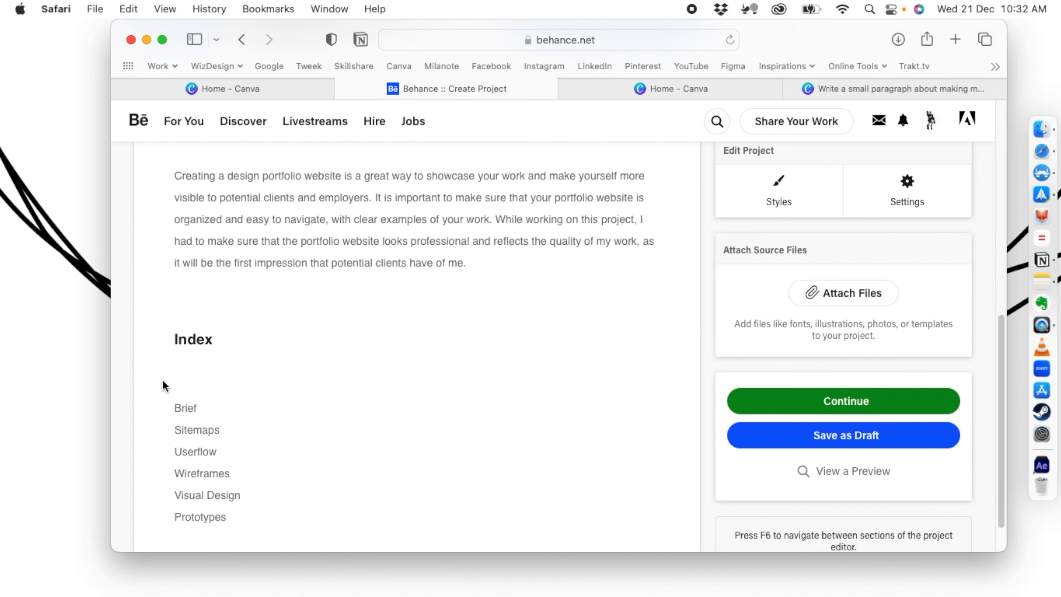
{"action": "double_click", "coordinate": [186, 415]}
{"action": "left_click", "coordinate": [185, 375]}
{"action": "left_click", "coordinate": [299, 304]}
{"action": "scroll", "coordinate": [240, 352], "scroll_direction": "down", "scroll_amount": 2}
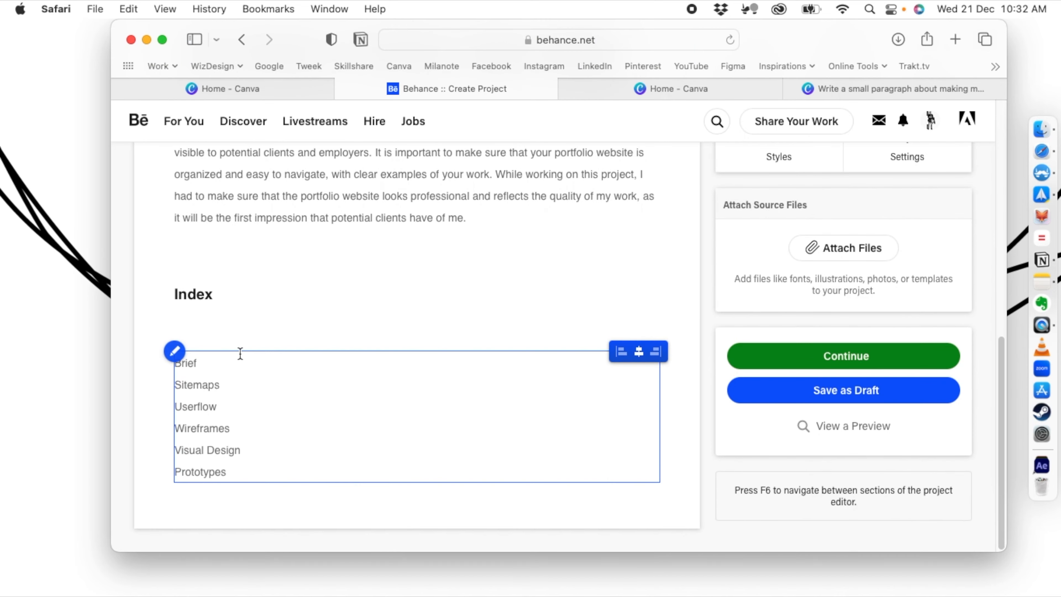
{"action": "scroll", "coordinate": [598, 334], "scroll_direction": "up", "scroll_amount": 6}
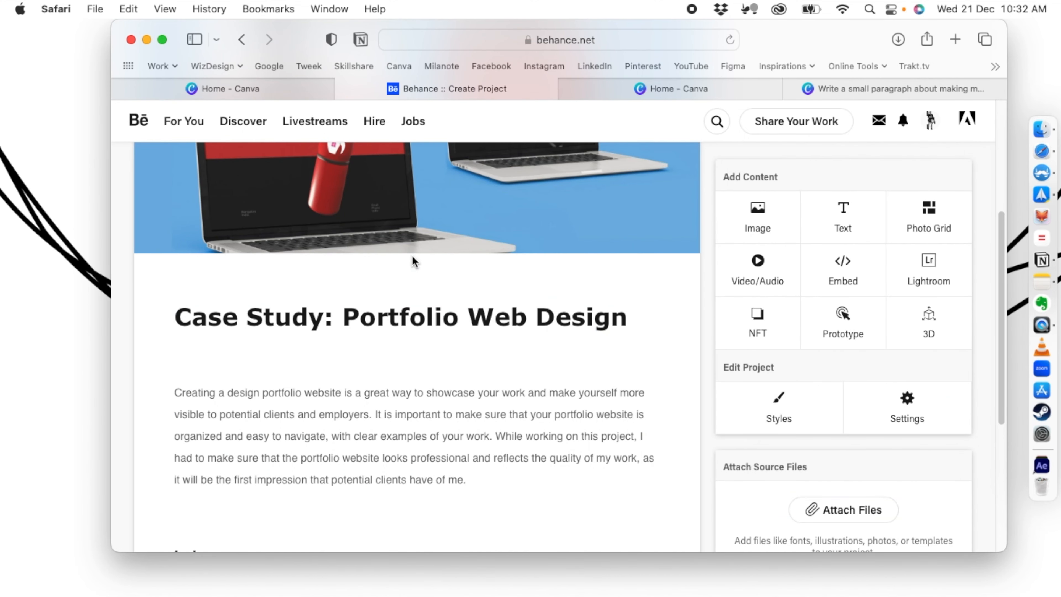
{"action": "scroll", "coordinate": [414, 259], "scroll_direction": "down", "scroll_amount": 4}
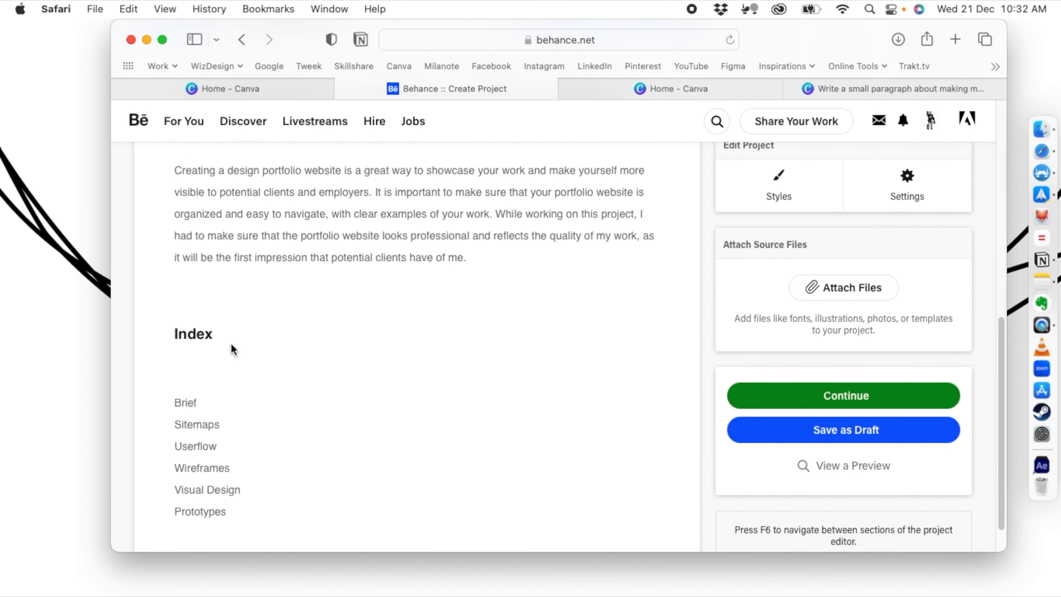
{"action": "scroll", "coordinate": [396, 336], "scroll_direction": "down", "scroll_amount": 2}
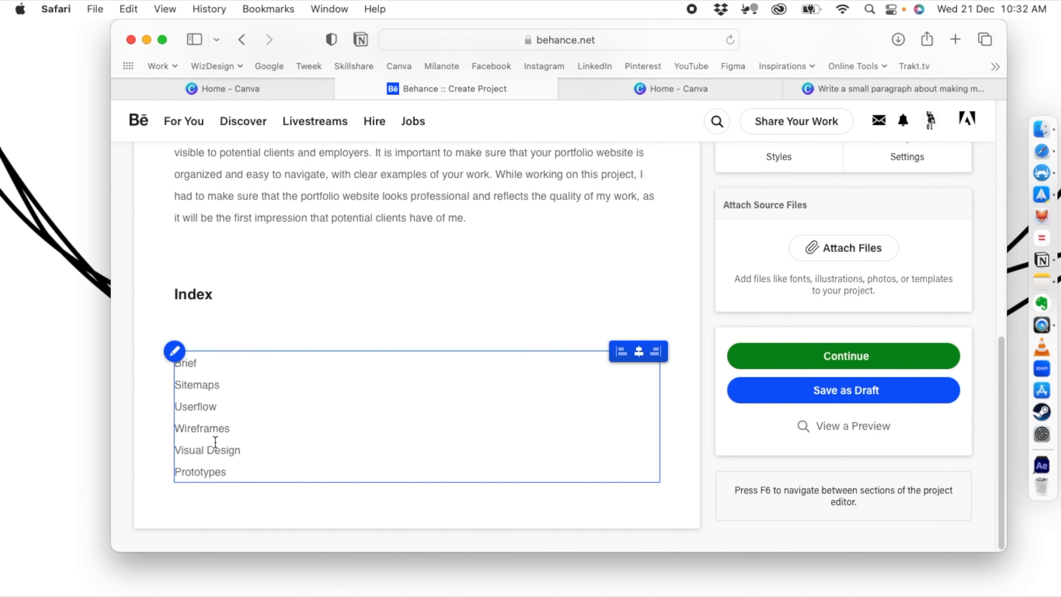
{"action": "left_click_drag", "start_coordinate": [229, 472], "coordinate": [166, 358]}
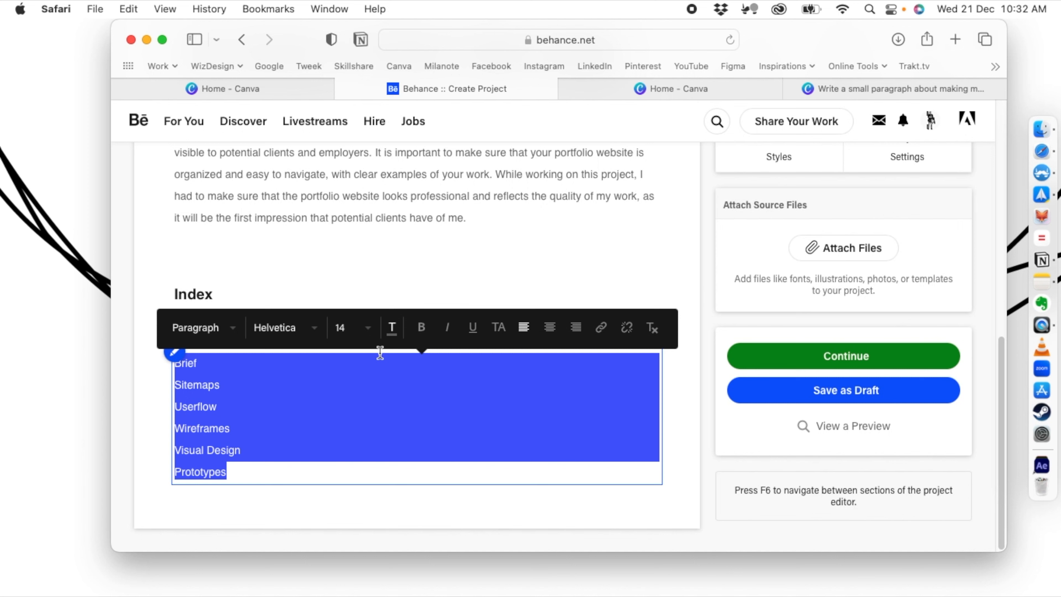
{"action": "left_click", "coordinate": [261, 416]}
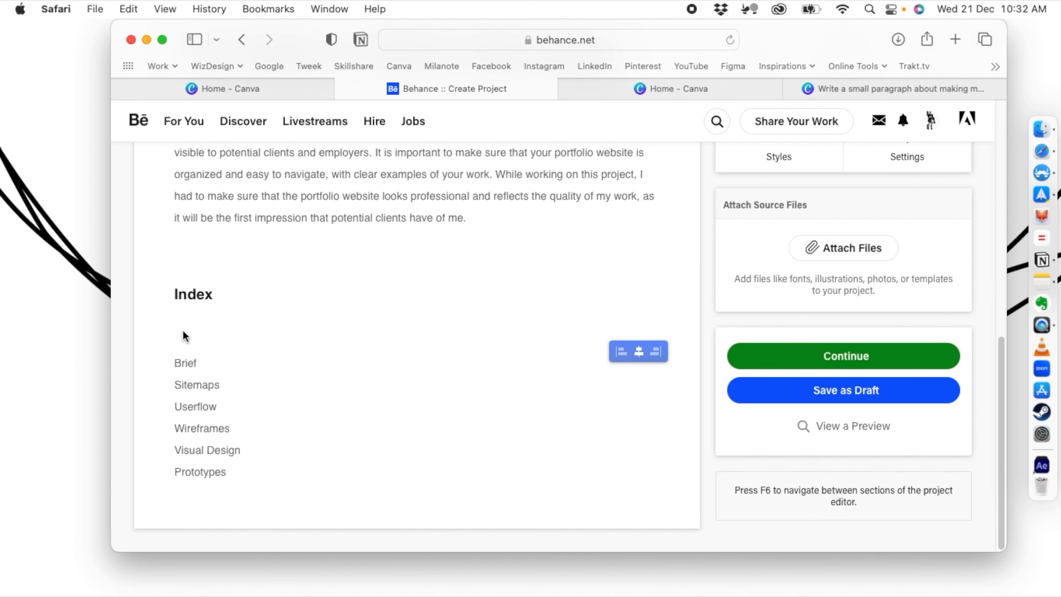
{"action": "mouse_move", "coordinate": [209, 518]}
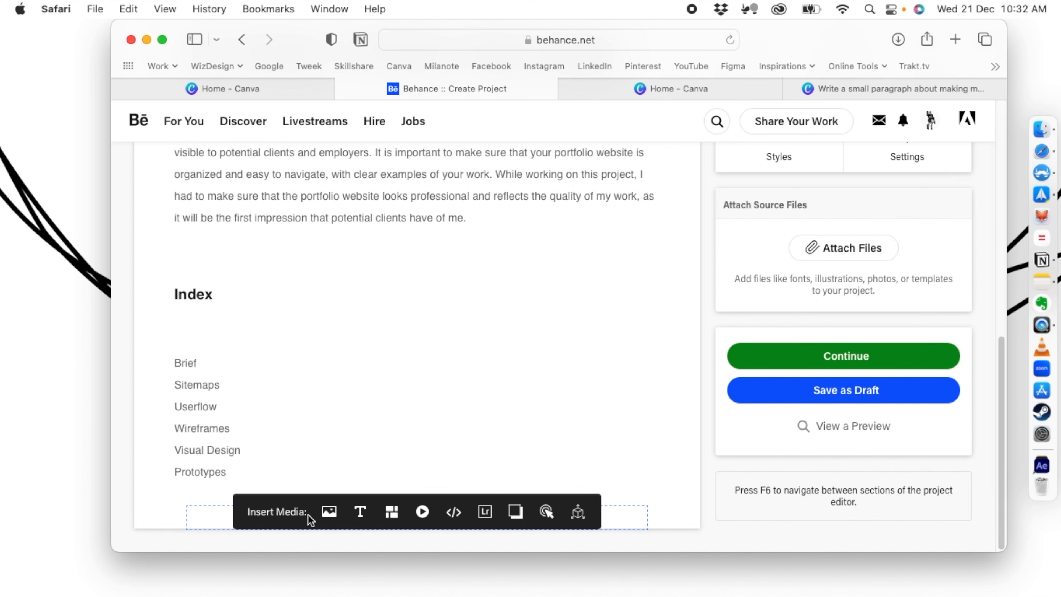
{"action": "scroll", "coordinate": [369, 315], "scroll_direction": "up", "scroll_amount": 3}
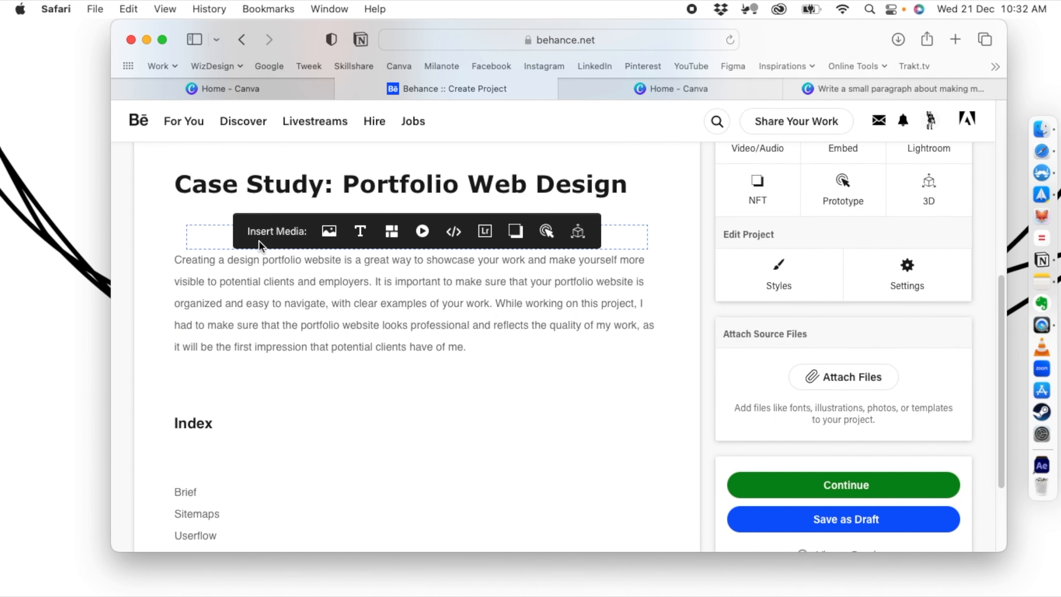
{"action": "scroll", "coordinate": [347, 325], "scroll_direction": "down", "scroll_amount": 3}
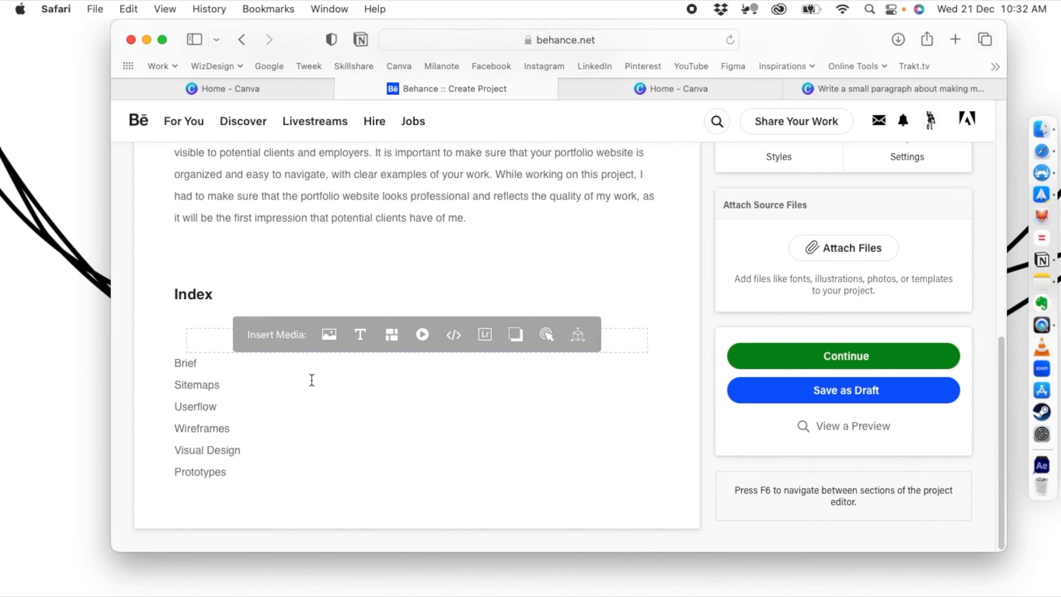
Insert a text block reading "Sitemaps" below the index list and make the text bold.
{"action": "mouse_move", "coordinate": [311, 527]}
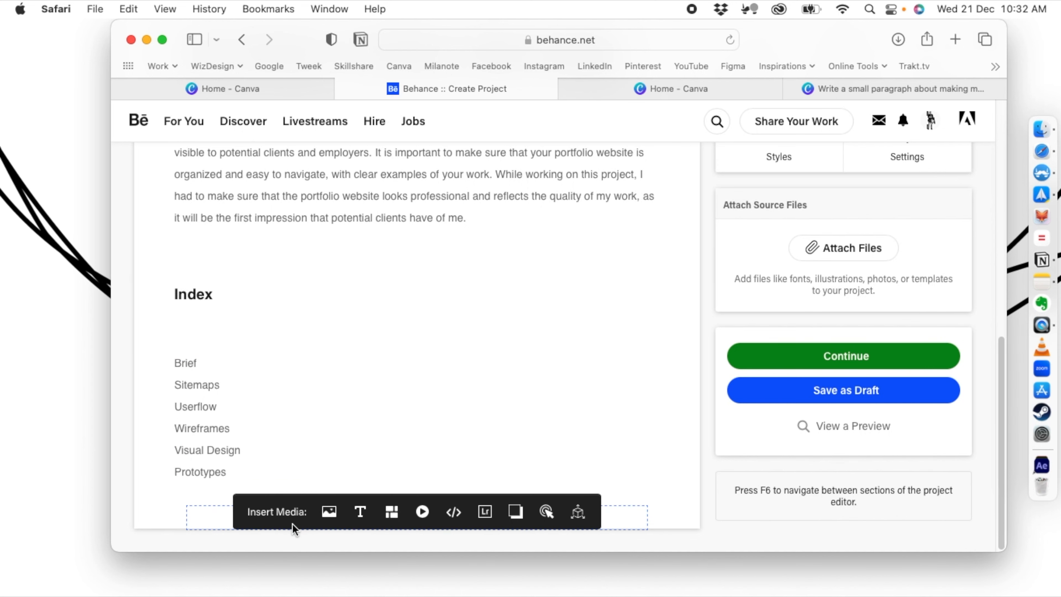
{"action": "left_click", "coordinate": [360, 511]}
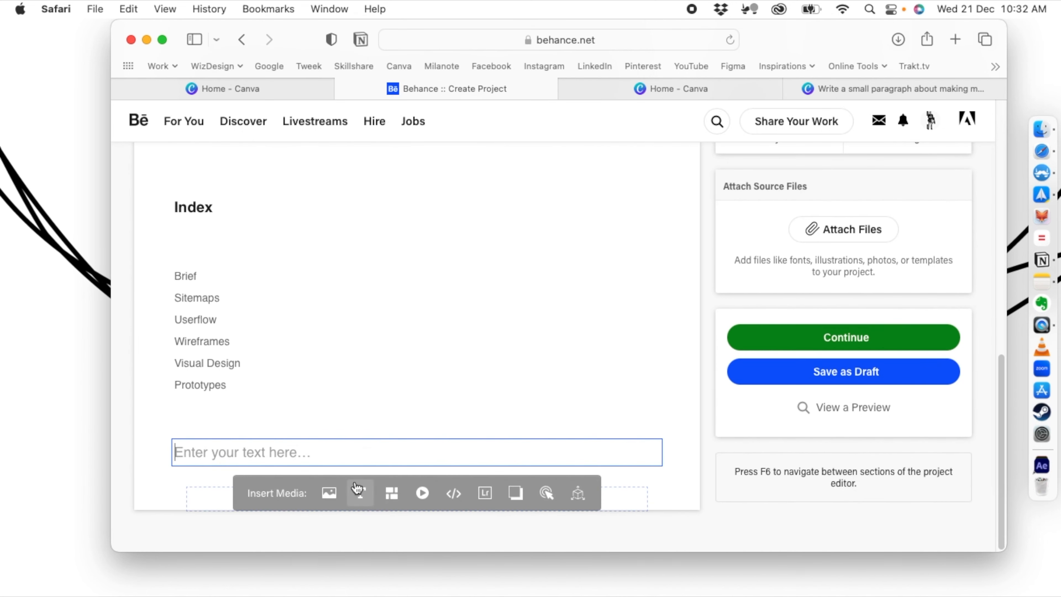
{"action": "type", "text": "Sitemaps"}
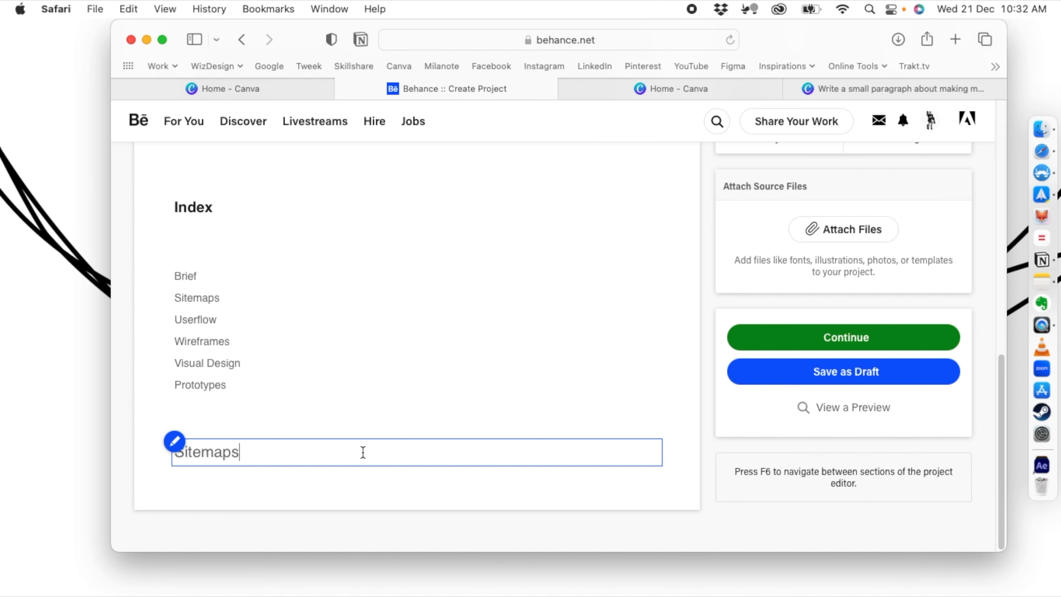
{"action": "left_click", "coordinate": [174, 443]}
{"action": "double_click", "coordinate": [232, 452]}
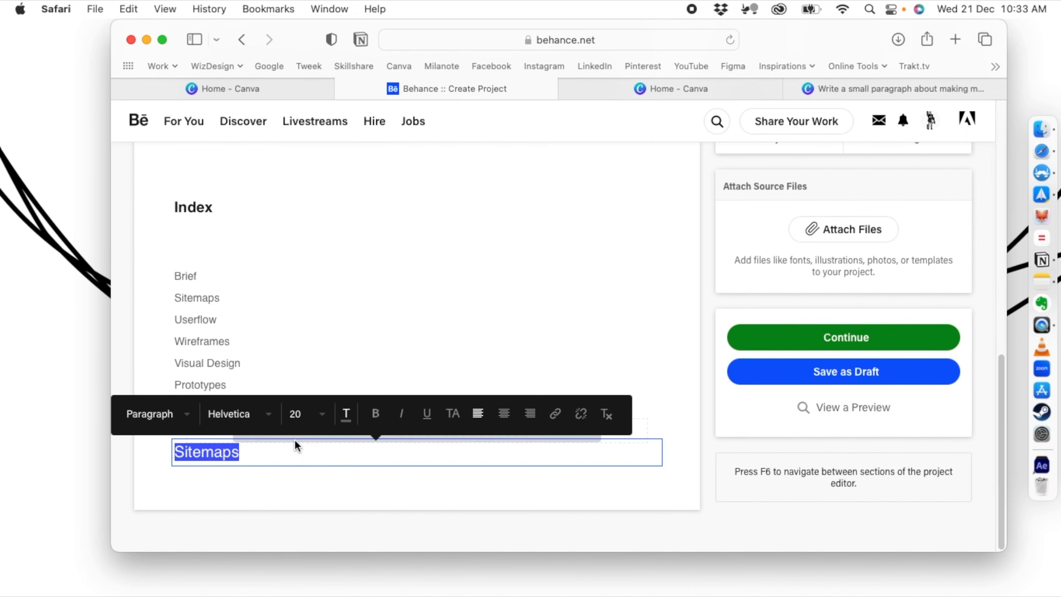
{"action": "left_click", "coordinate": [373, 413]}
{"action": "left_click", "coordinate": [206, 473]}
{"action": "mouse_move", "coordinate": [251, 479]}
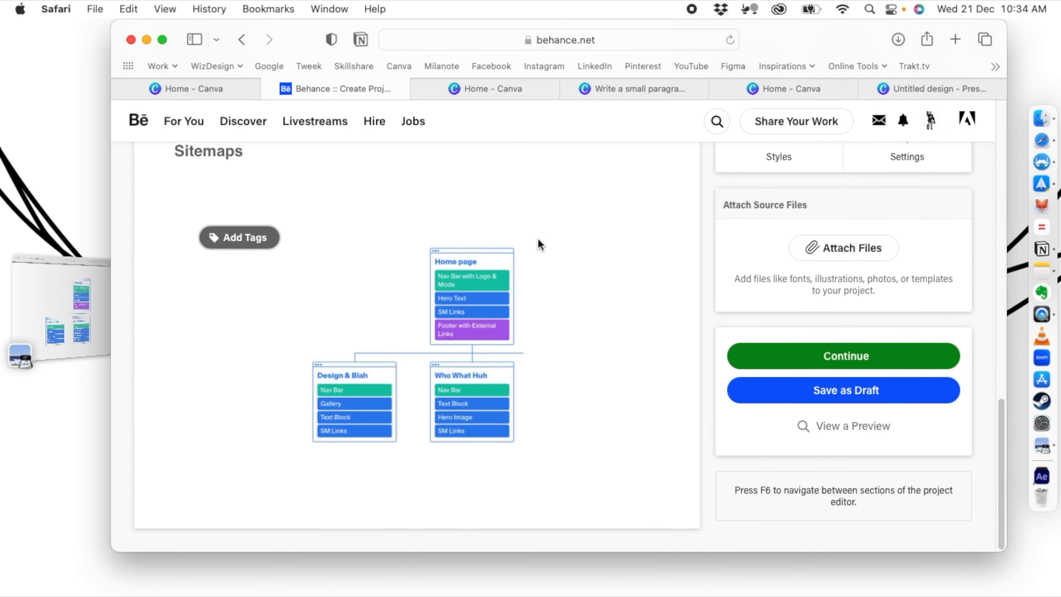
Start a caption for the sitemap image: "I had to keep the number of pages less with information efficiently divided between the three pages.".
{"action": "scroll", "coordinate": [455, 246], "scroll_direction": "up", "scroll_amount": 3}
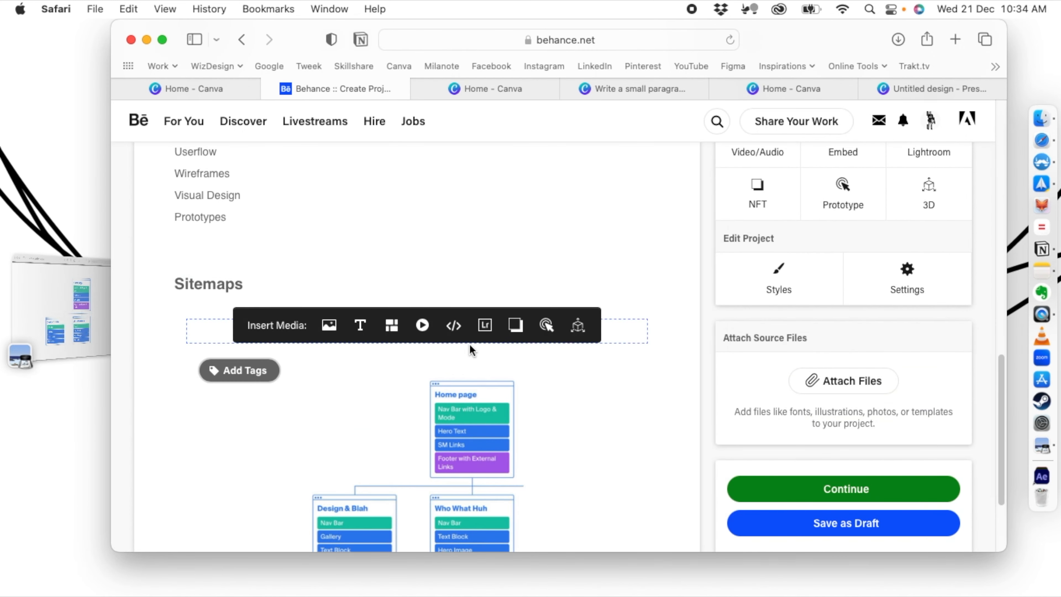
{"action": "scroll", "coordinate": [479, 325], "scroll_direction": "down", "scroll_amount": 3}
{"action": "mouse_move", "coordinate": [435, 495]}
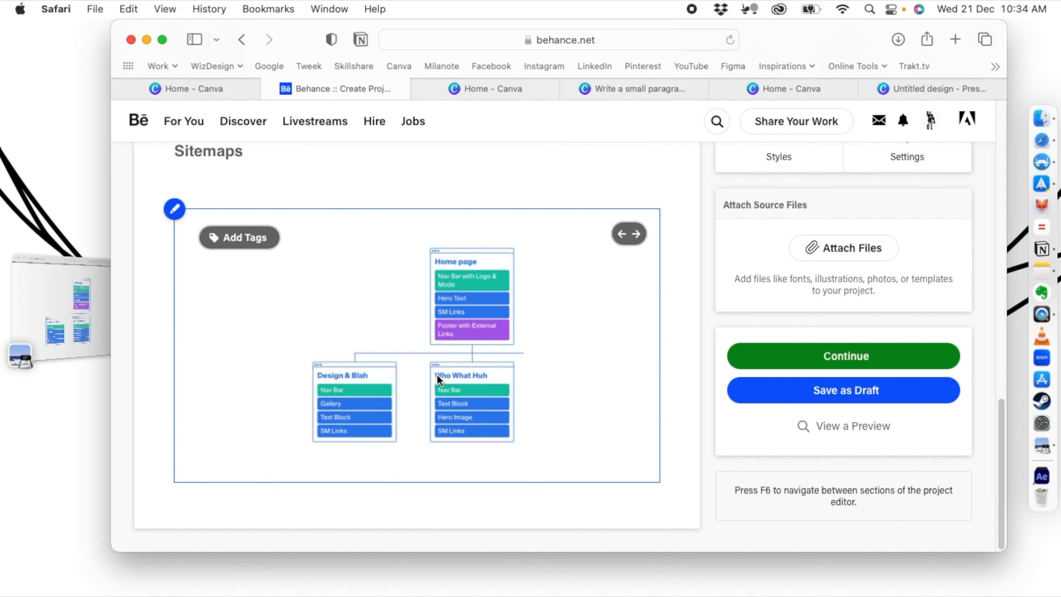
{"action": "left_click", "coordinate": [175, 211]}
{"action": "left_click", "coordinate": [191, 275]}
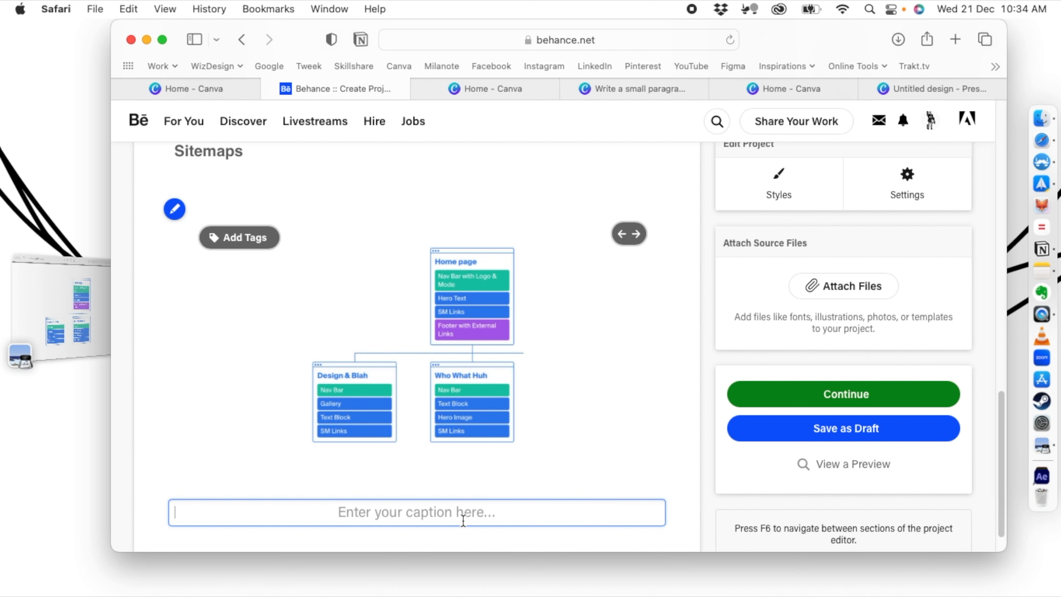
{"action": "type", "text": "I had to keep the number"}
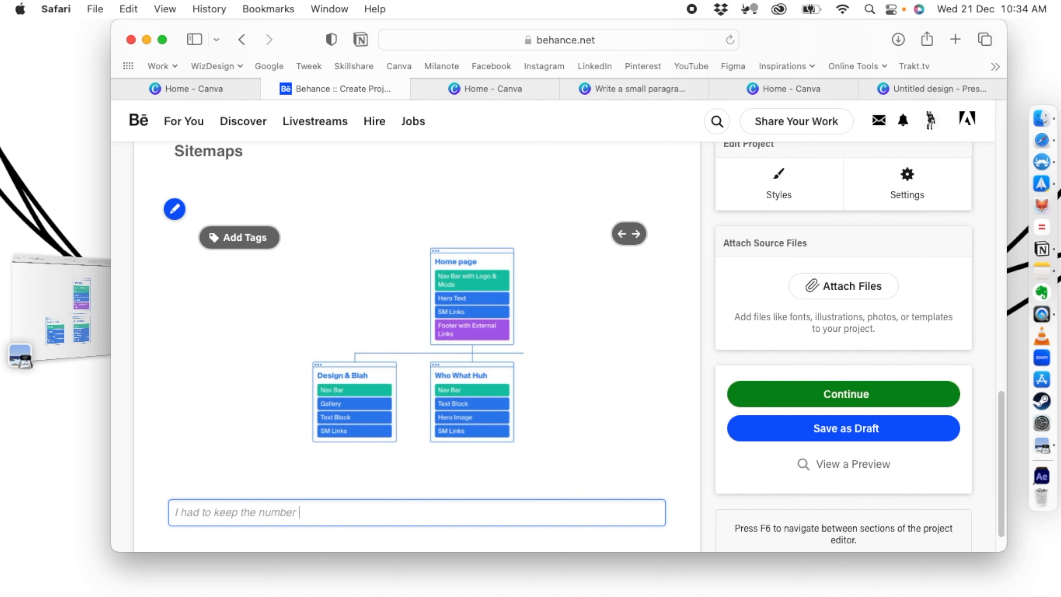
{"action": "type", "text": " of pages less with information efficiently divided between the three pages. So made"}
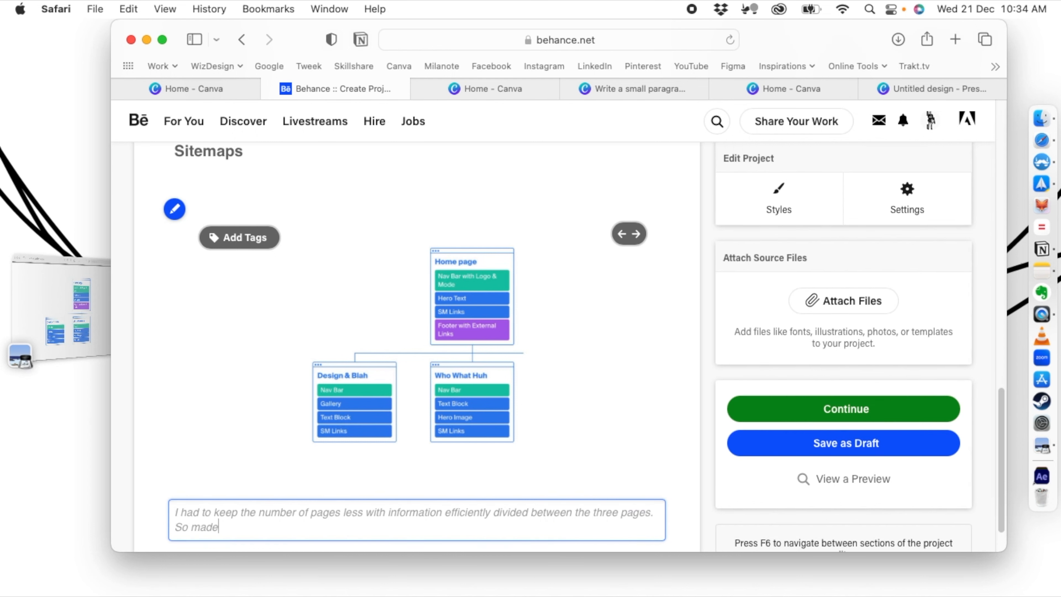
Complete the caption's second sentence as "So made two subpages from the homepage while creating my sitemap.".
{"action": "type", "text": " two subpages and create"}
{"action": "key", "text": "BackSpace"}
{"action": "key", "text": "BackSpace"}
{"action": "key", "text": "BackSpace"}
{"action": "key", "text": "BackSpace"}
{"action": "key", "text": "BackSpace"}
{"action": "key", "text": "BackSpace"}
{"action": "key", "text": "BackSpace"}
{"action": "key", "text": "BackSpace"}
{"action": "key", "text": "BackSpace"}
{"action": "key", "text": "BackSpace"}
{"action": "key", "text": "BackSpace"}
{"action": "type", "text": "from the homepage "}
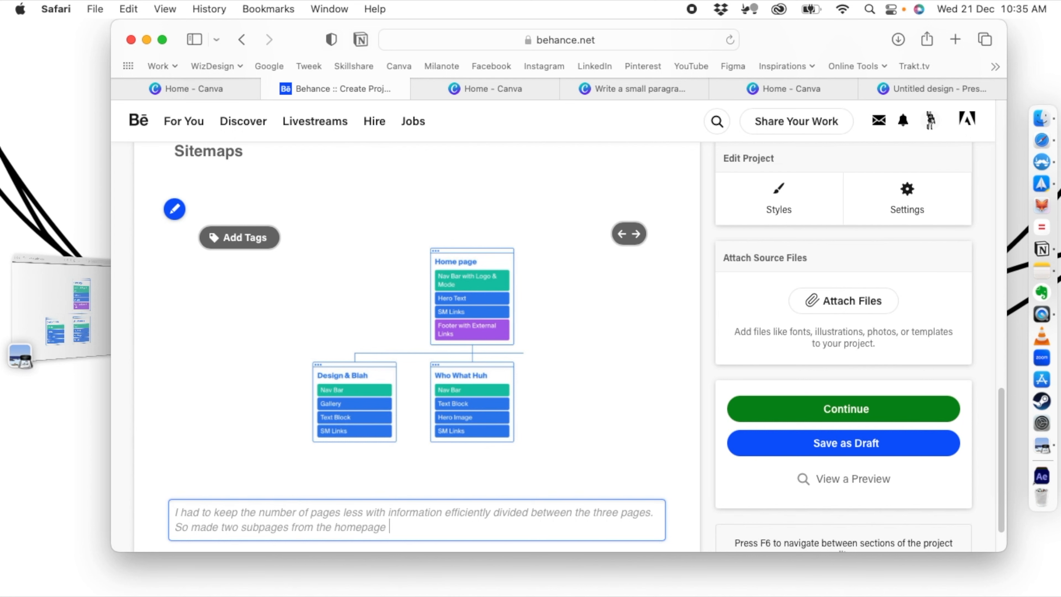
{"action": "type", "text": "while creating my sitepap."}
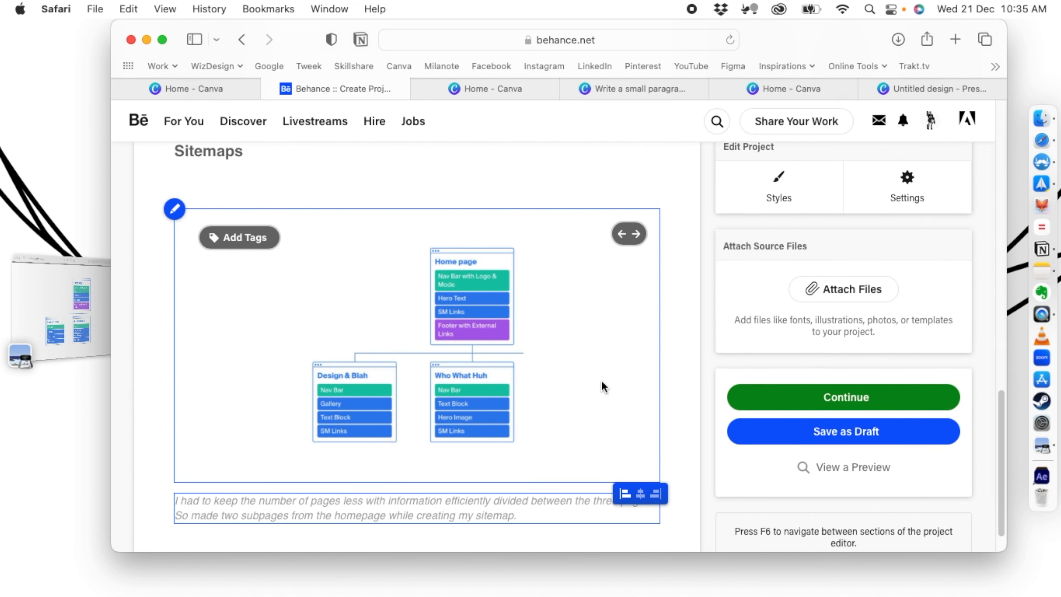
Insert a text block reading "Userflow:" below the sitemap caption.
{"action": "scroll", "coordinate": [602, 386], "scroll_direction": "up", "scroll_amount": 4}
{"action": "scroll", "coordinate": [446, 360], "scroll_direction": "down", "scroll_amount": 5}
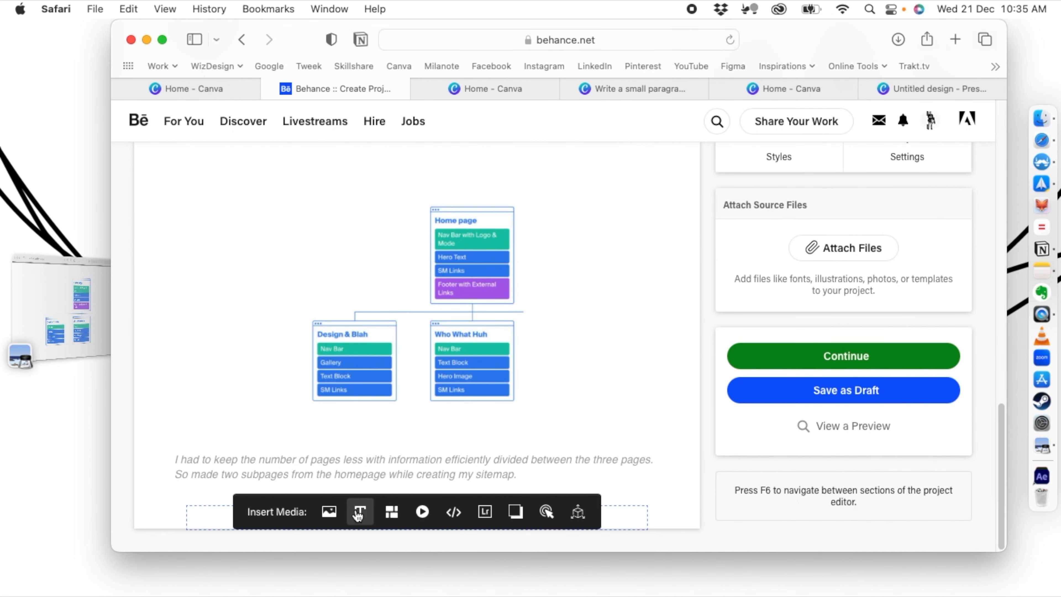
{"action": "scroll", "coordinate": [267, 420], "scroll_direction": "up", "scroll_amount": 5}
{"action": "scroll", "coordinate": [267, 418], "scroll_direction": "down", "scroll_amount": 6}
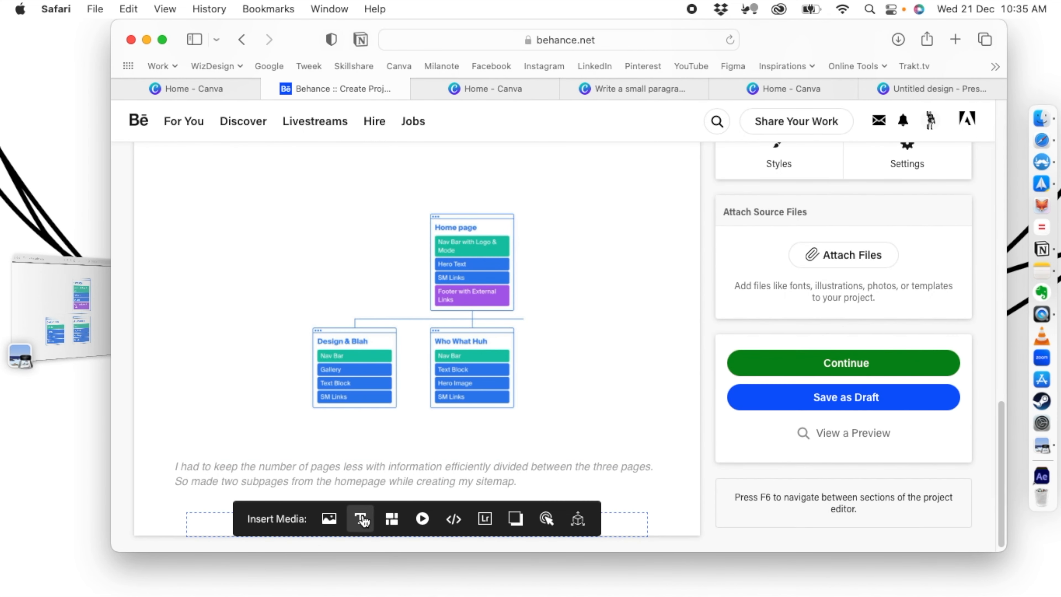
{"action": "left_click", "coordinate": [361, 518]}
{"action": "type", "text": "Userflow:"}
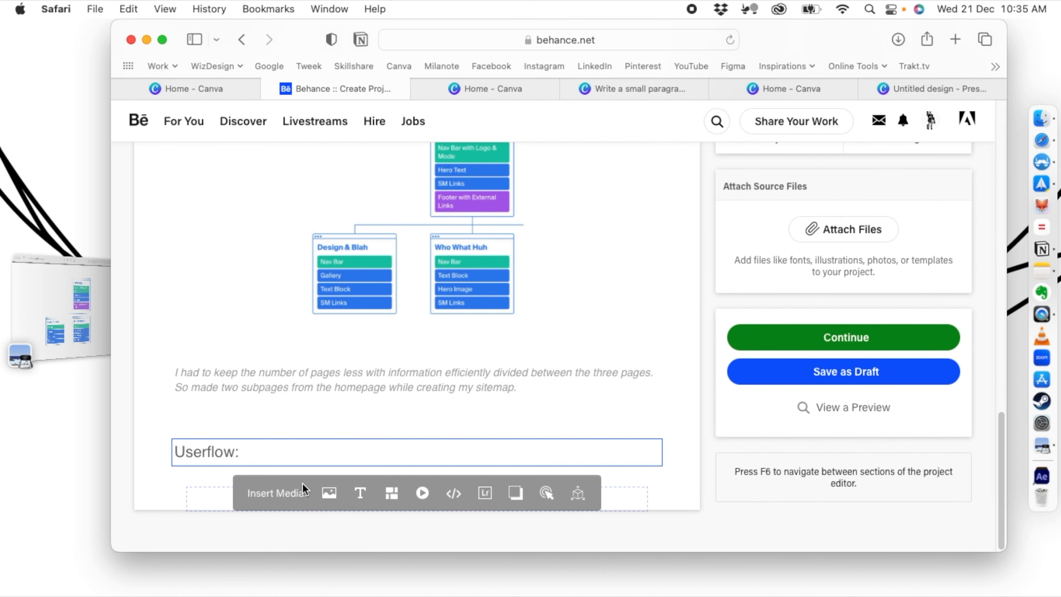
{"action": "left_click", "coordinate": [195, 478]}
{"action": "mouse_move", "coordinate": [324, 488]}
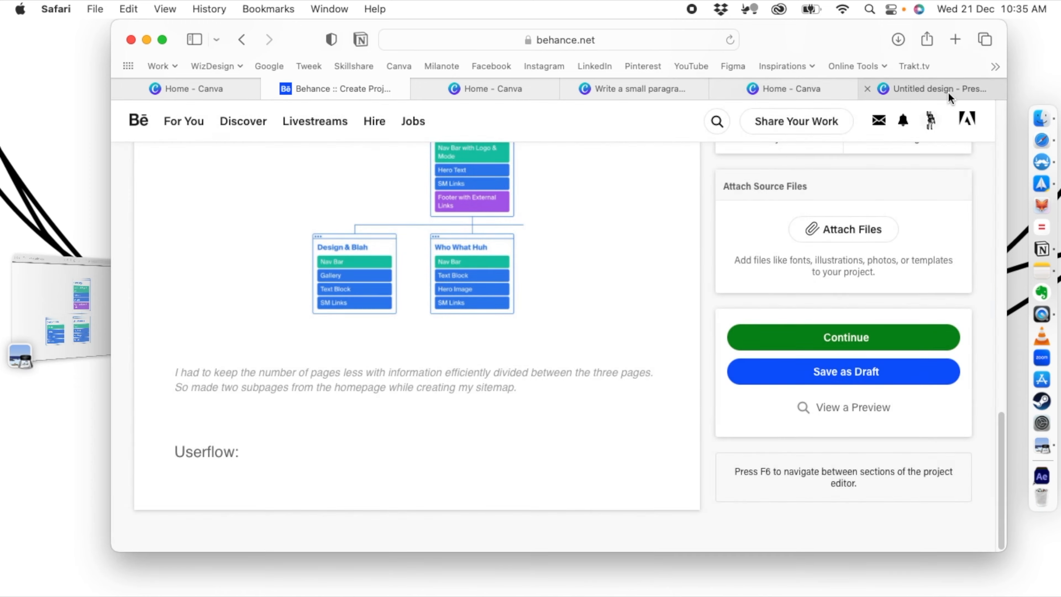
Switch to the untitled Canva presentation and load the flowmapp.com website in its place.
{"action": "left_click", "coordinate": [948, 90]}
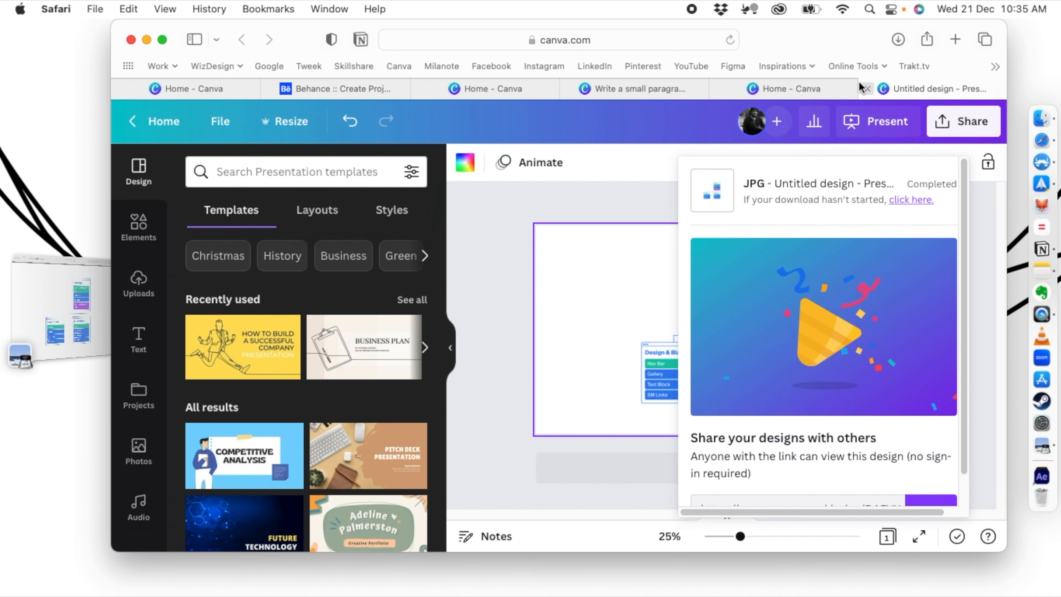
{"action": "left_click", "coordinate": [644, 47]}
{"action": "key", "text": "BackSpace"}
{"action": "type", "text": "flw"}
{"action": "key", "text": "BackSpace"}
{"action": "type", "text": "owm"}
{"action": "key", "text": "Return"}
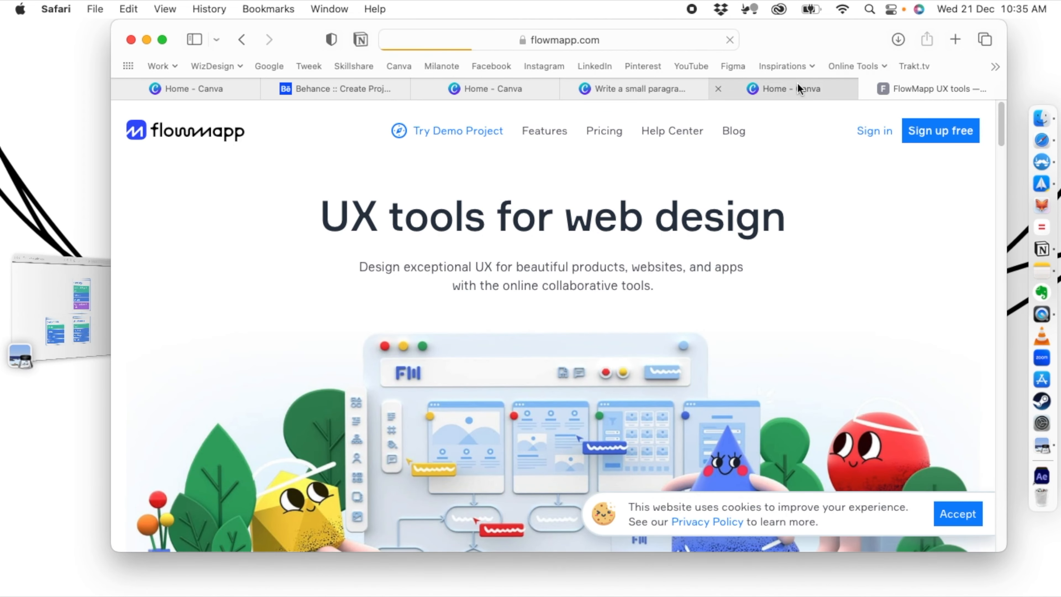
Sign in to FlowMapp and open the "New visitor" user flow of the Portfolio project.
{"action": "left_click", "coordinate": [797, 84]}
{"action": "left_click", "coordinate": [665, 88]}
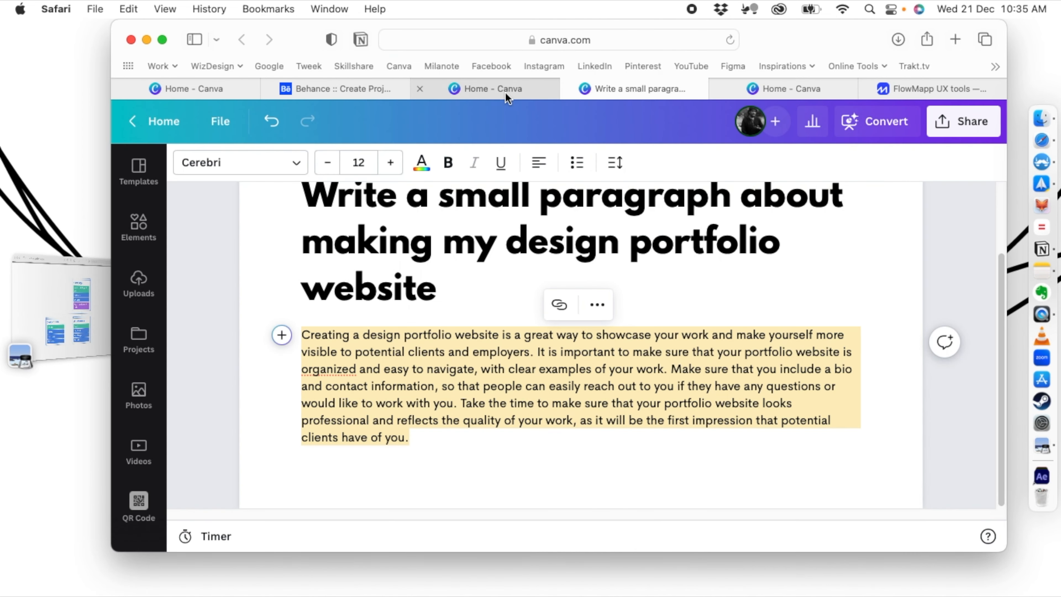
{"action": "left_click", "coordinate": [859, 86]}
{"action": "left_click", "coordinate": [885, 129]}
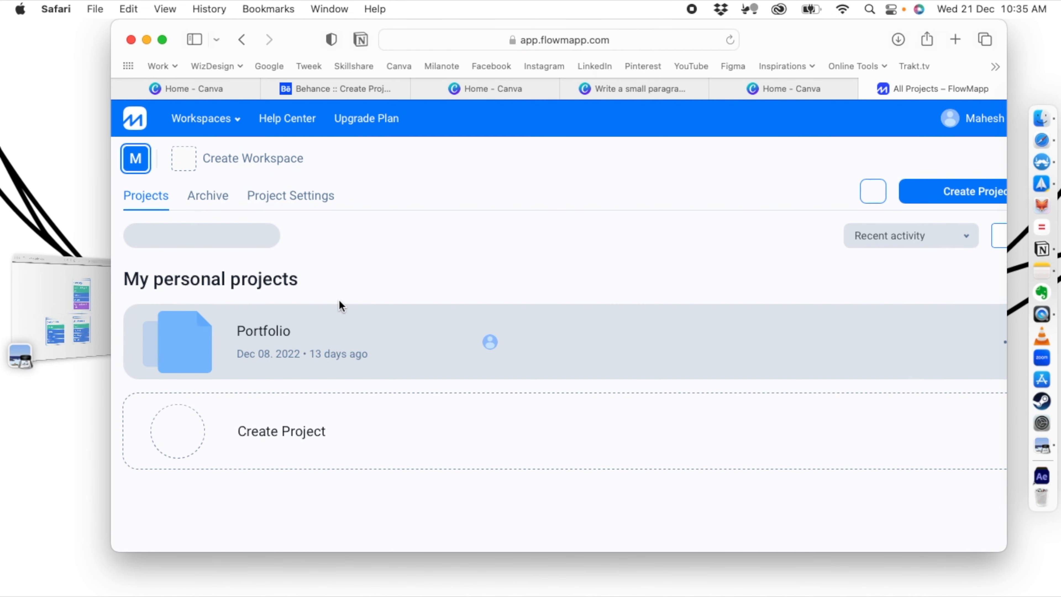
{"action": "left_click", "coordinate": [289, 325]}
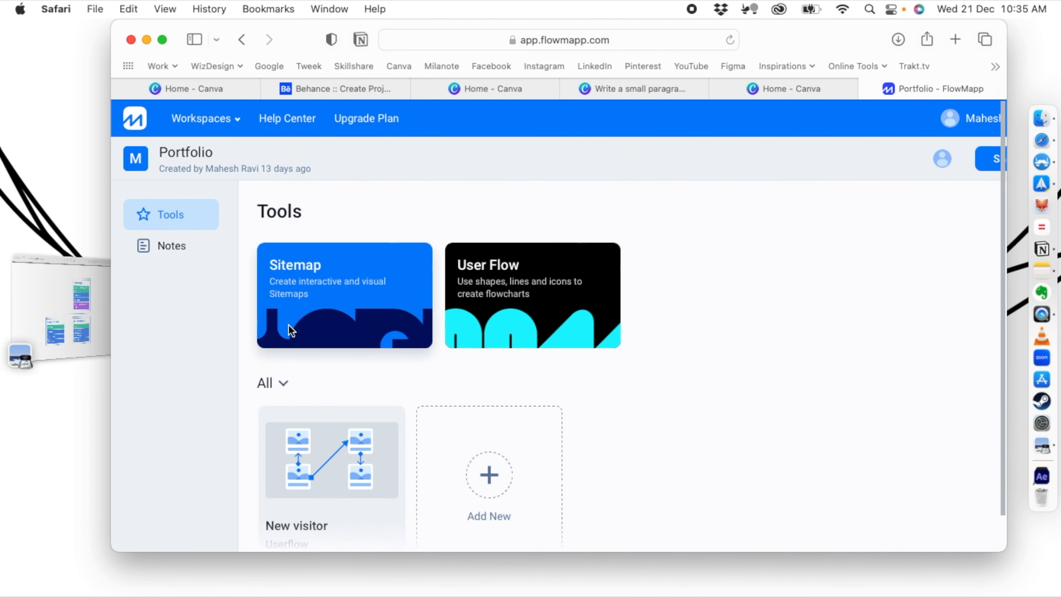
{"action": "left_click", "coordinate": [325, 432]}
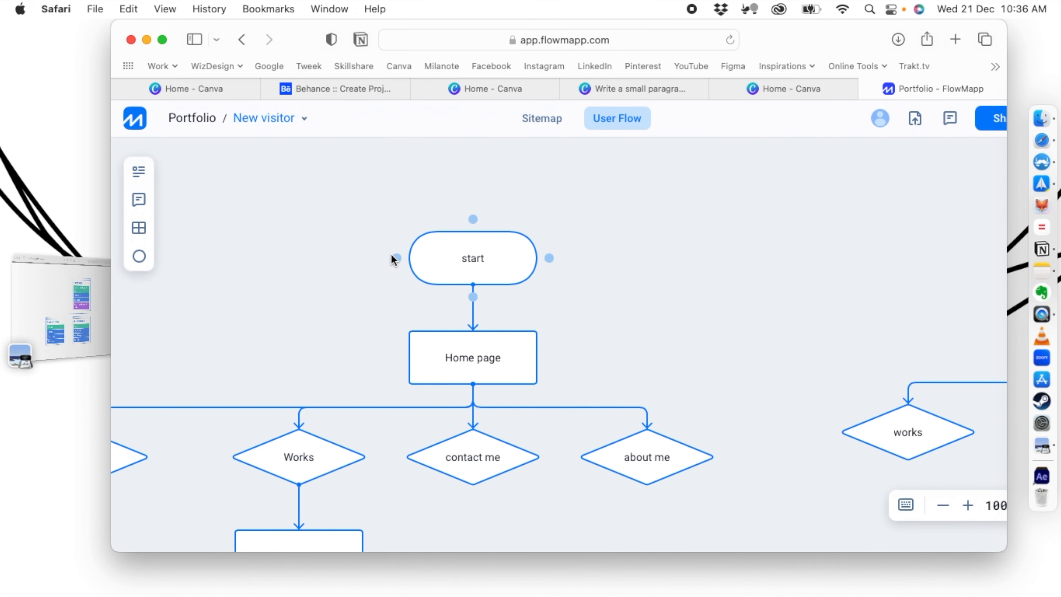
Export the New visitor user flow as a PNG image with its title, creation date and page labels.
{"action": "scroll", "coordinate": [391, 254], "scroll_direction": "down", "scroll_amount": 10}
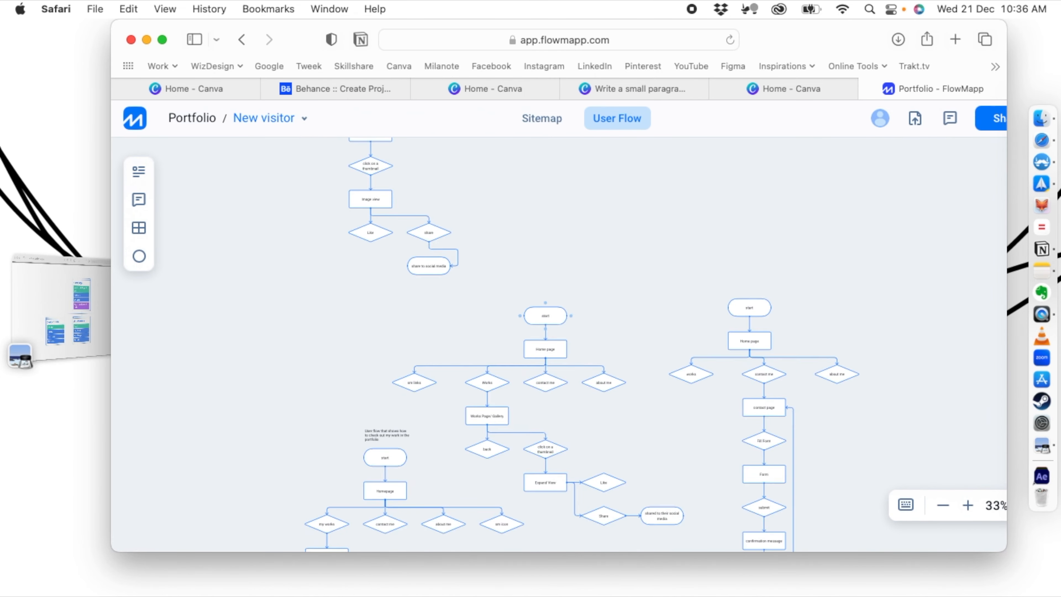
{"action": "left_click_drag", "start_coordinate": [580, 192], "coordinate": [552, 210]}
{"action": "left_click", "coordinate": [919, 126]}
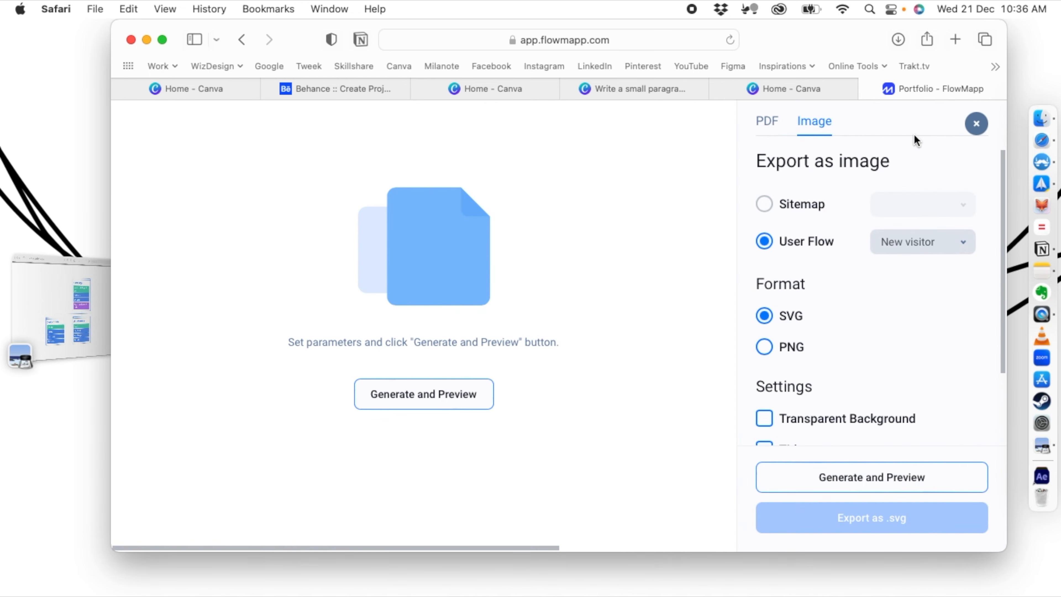
{"action": "left_click", "coordinate": [771, 349]}
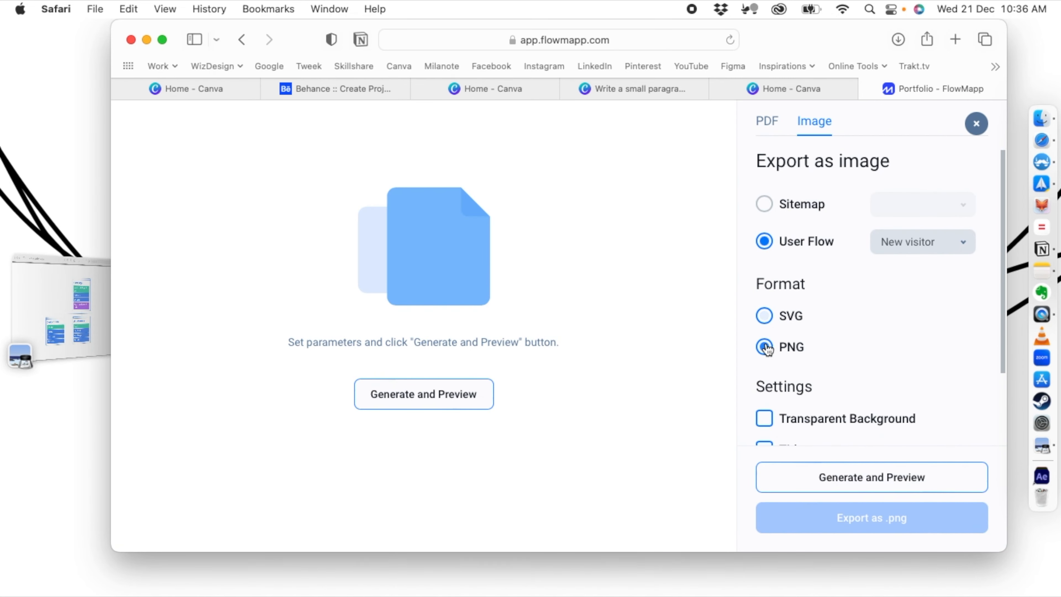
{"action": "scroll", "coordinate": [864, 229], "scroll_direction": "down", "scroll_amount": 5}
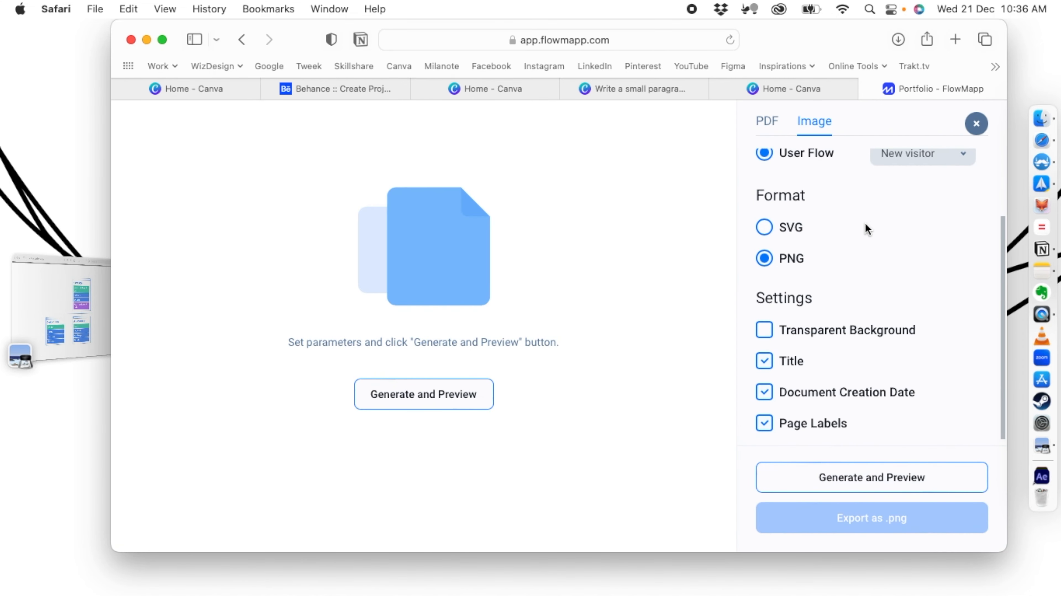
{"action": "scroll", "coordinate": [867, 234], "scroll_direction": "up", "scroll_amount": 3}
{"action": "scroll", "coordinate": [869, 248], "scroll_direction": "up", "scroll_amount": 2}
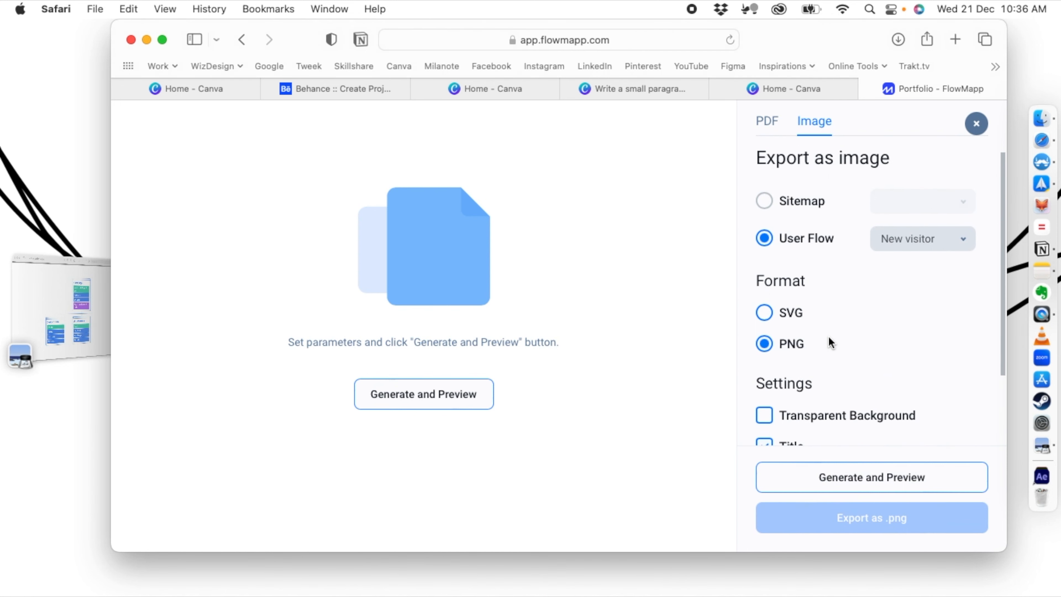
{"action": "scroll", "coordinate": [830, 342], "scroll_direction": "down", "scroll_amount": 3}
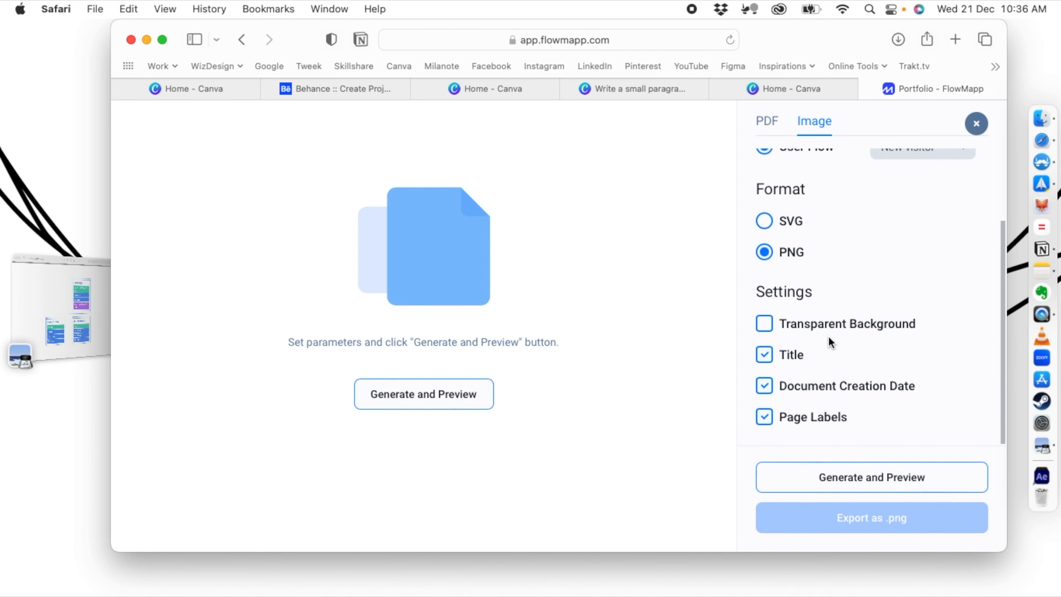
{"action": "left_click", "coordinate": [869, 478]}
{"action": "left_click", "coordinate": [850, 519]}
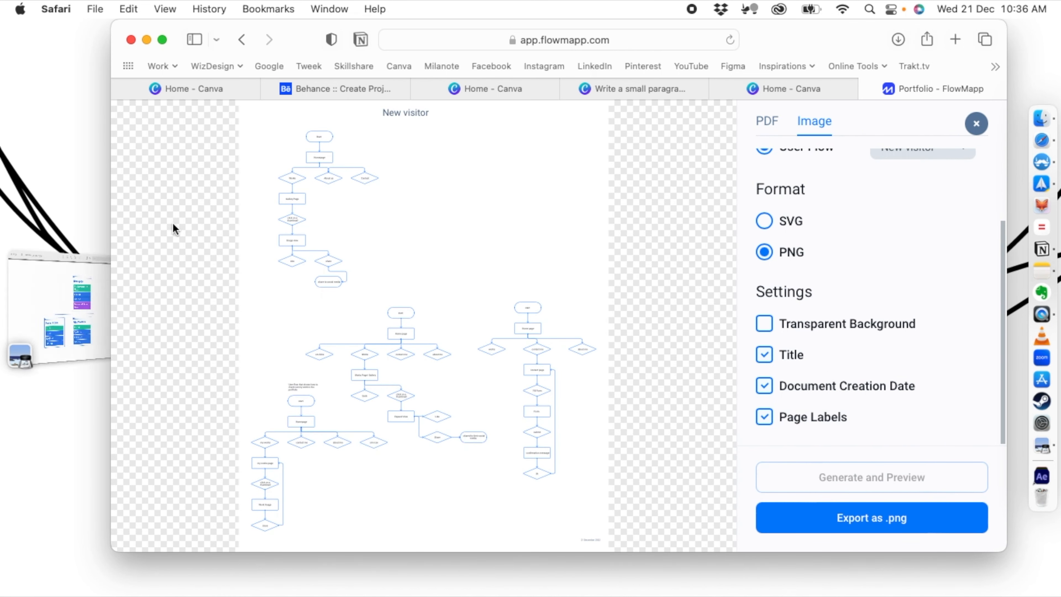
Switch to the Behance project and upload New visitor.png from Downloads below the Userflow heading.
{"action": "left_click", "coordinate": [361, 90]}
{"action": "mouse_move", "coordinate": [359, 501]}
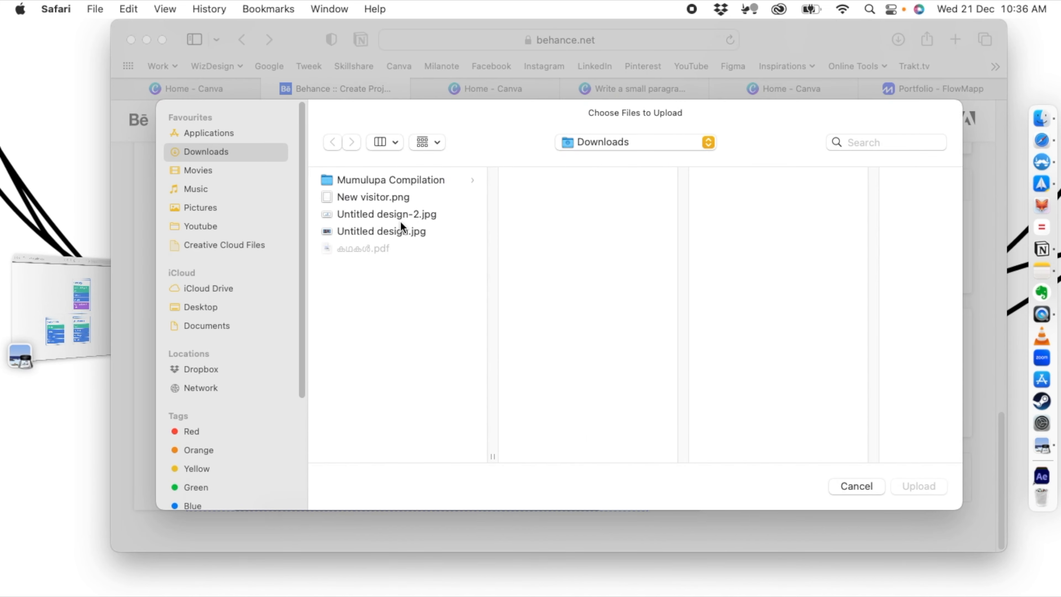
{"action": "left_click", "coordinate": [376, 196]}
{"action": "left_click", "coordinate": [918, 486]}
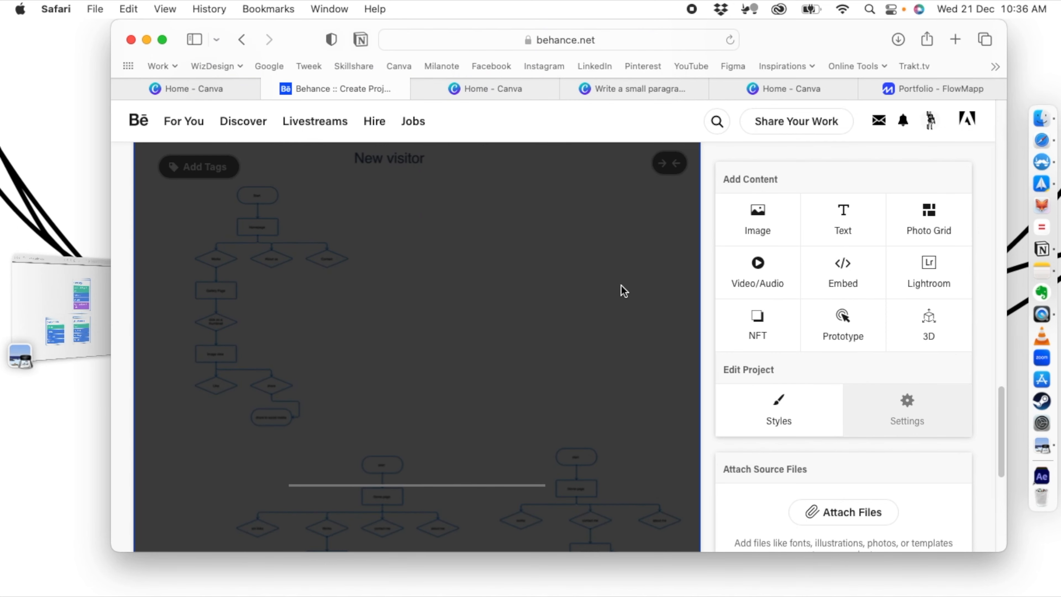
Review the uploaded user flow image together with the sitemap section and its caption above.
{"action": "scroll", "coordinate": [620, 283], "scroll_direction": "up", "scroll_amount": 7}
{"action": "scroll", "coordinate": [527, 233], "scroll_direction": "down", "scroll_amount": 6}
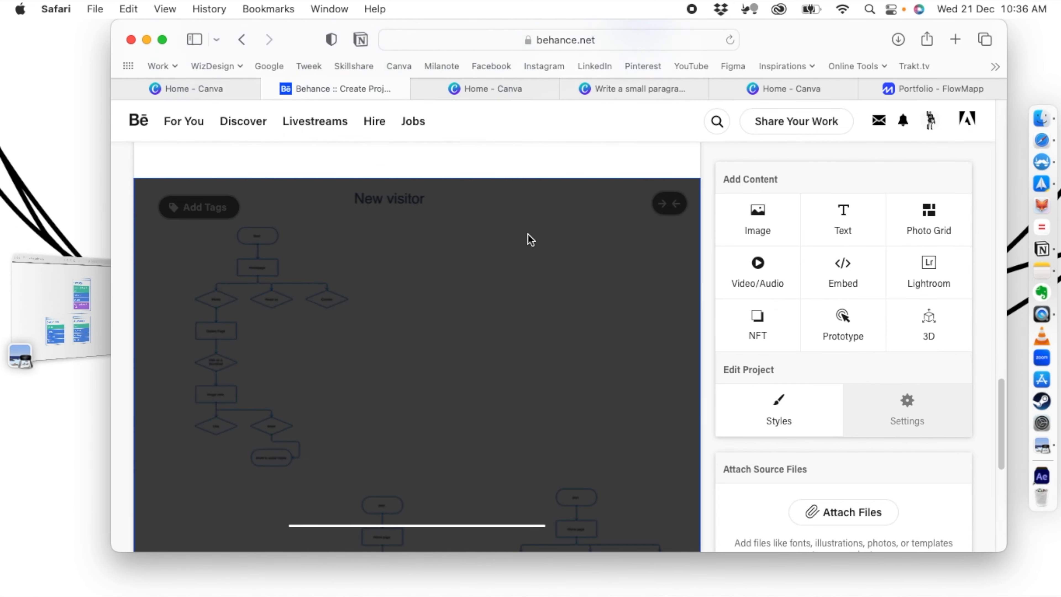
{"action": "scroll", "coordinate": [528, 235], "scroll_direction": "down", "scroll_amount": 7}
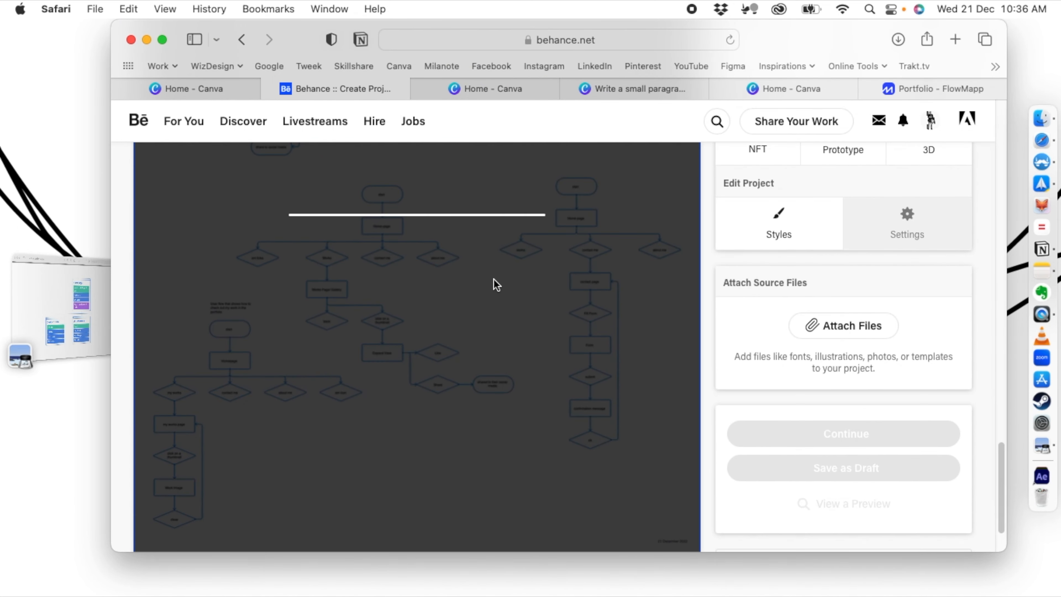
{"action": "scroll", "coordinate": [496, 284], "scroll_direction": "up", "scroll_amount": 7}
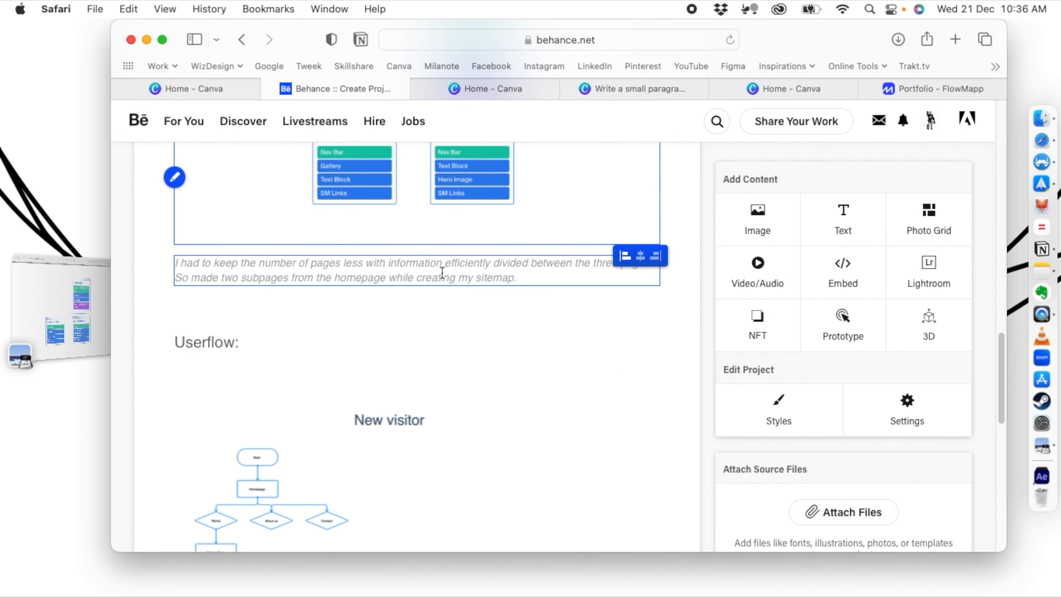
{"action": "scroll", "coordinate": [466, 283], "scroll_direction": "up", "scroll_amount": 5}
{"action": "scroll", "coordinate": [466, 283], "scroll_direction": "down", "scroll_amount": 10}
{"action": "scroll", "coordinate": [406, 285], "scroll_direction": "up", "scroll_amount": 7}
{"action": "scroll", "coordinate": [424, 355], "scroll_direction": "down", "scroll_amount": 15}
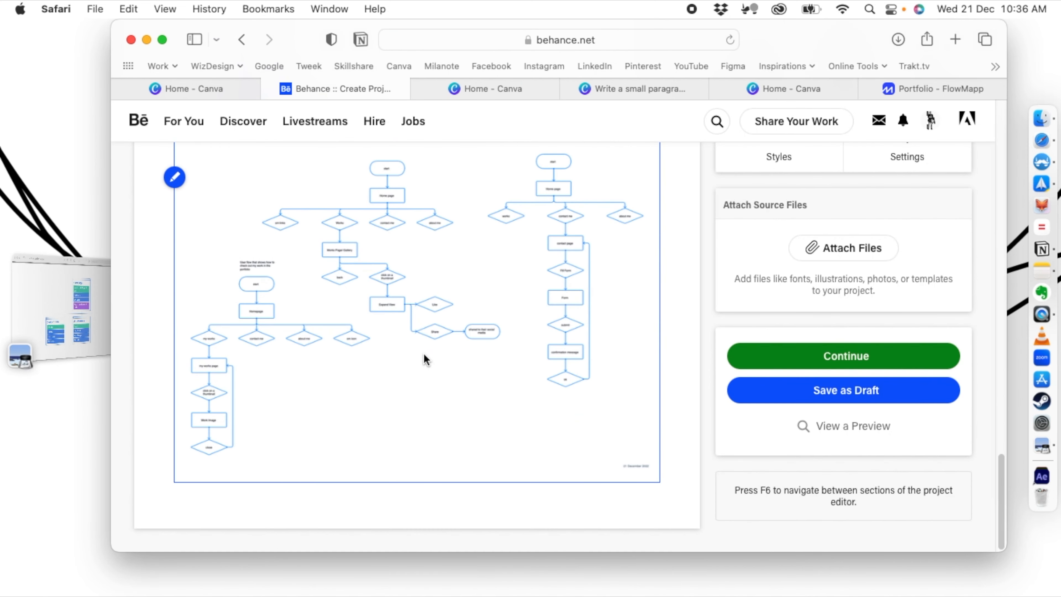
{"action": "scroll", "coordinate": [415, 359], "scroll_direction": "up", "scroll_amount": 15}
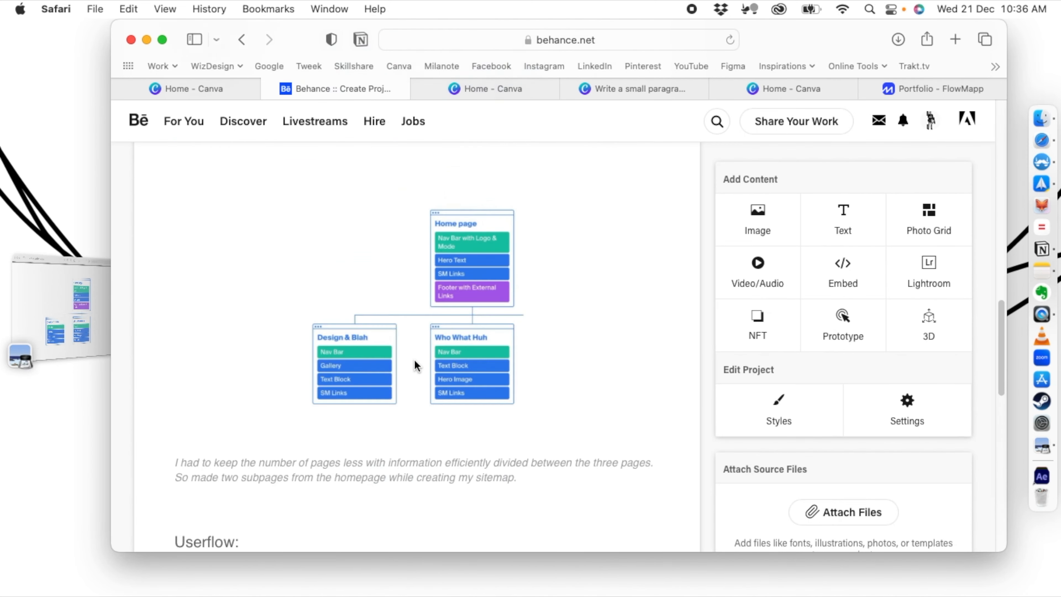
{"action": "scroll", "coordinate": [414, 359], "scroll_direction": "down", "scroll_amount": 15}
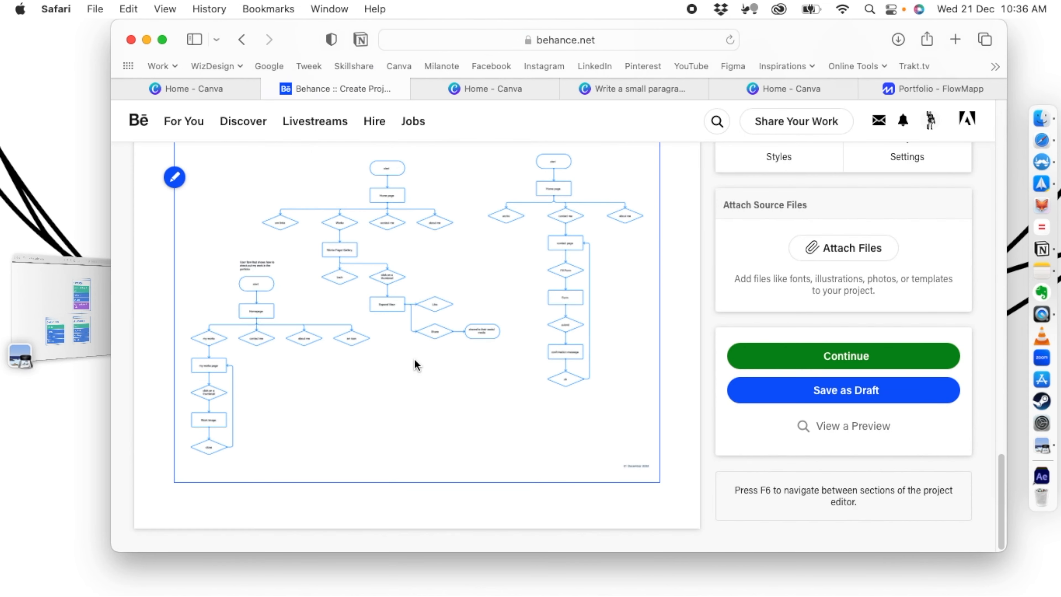
Insert a text block reading "Wireframes" below the user flow image.
{"action": "mouse_move", "coordinate": [327, 518]}
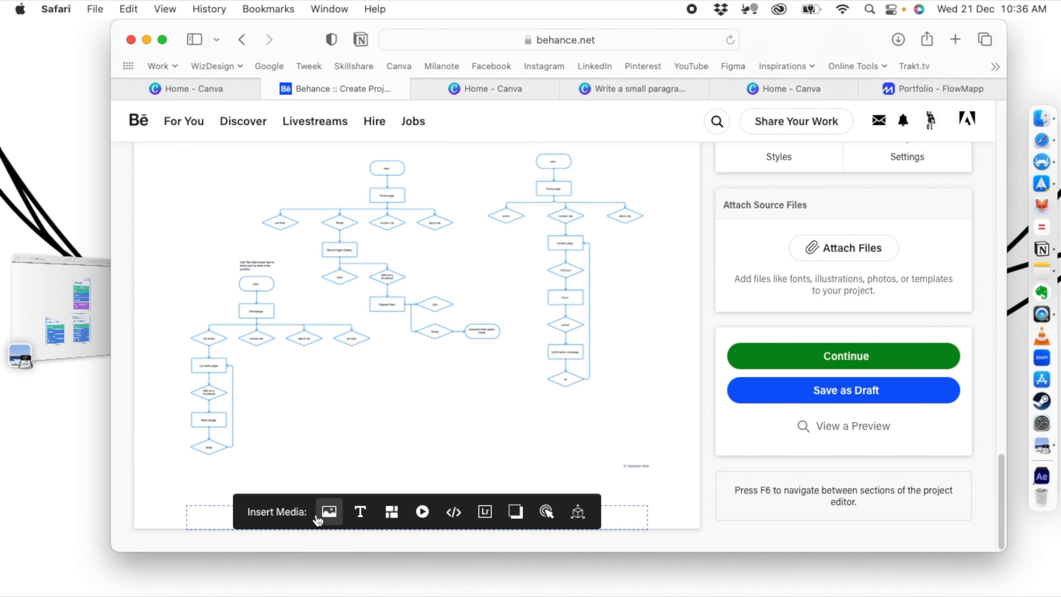
{"action": "left_click", "coordinate": [362, 509]}
{"action": "type", "text": "Wi"}
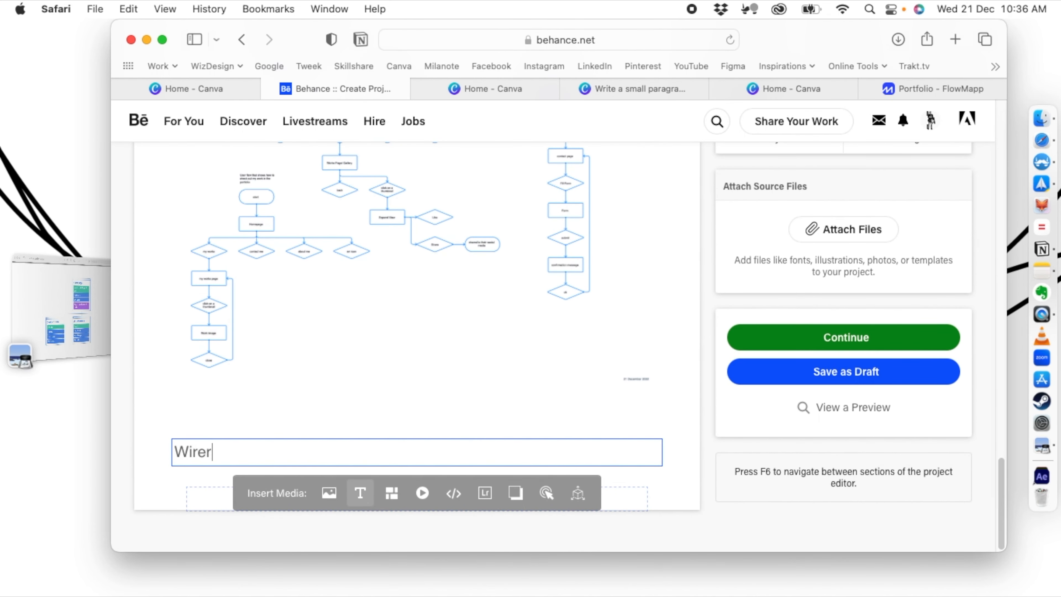
{"action": "type", "text": "reframes"}
{"action": "left_click", "coordinate": [386, 283]}
{"action": "left_click", "coordinate": [174, 177]}
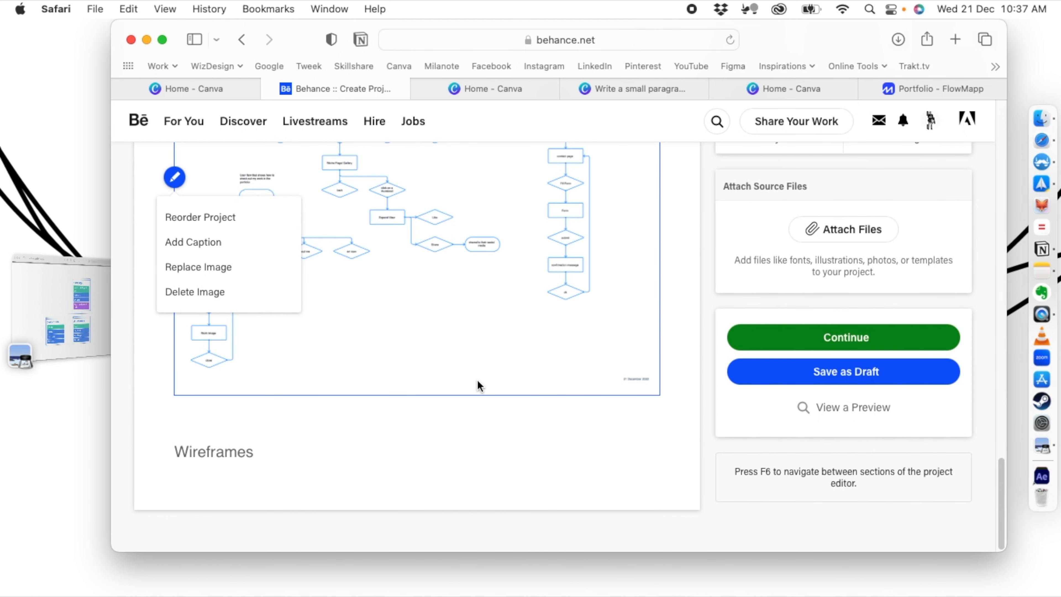
{"action": "scroll", "coordinate": [449, 276], "scroll_direction": "up", "scroll_amount": 5}
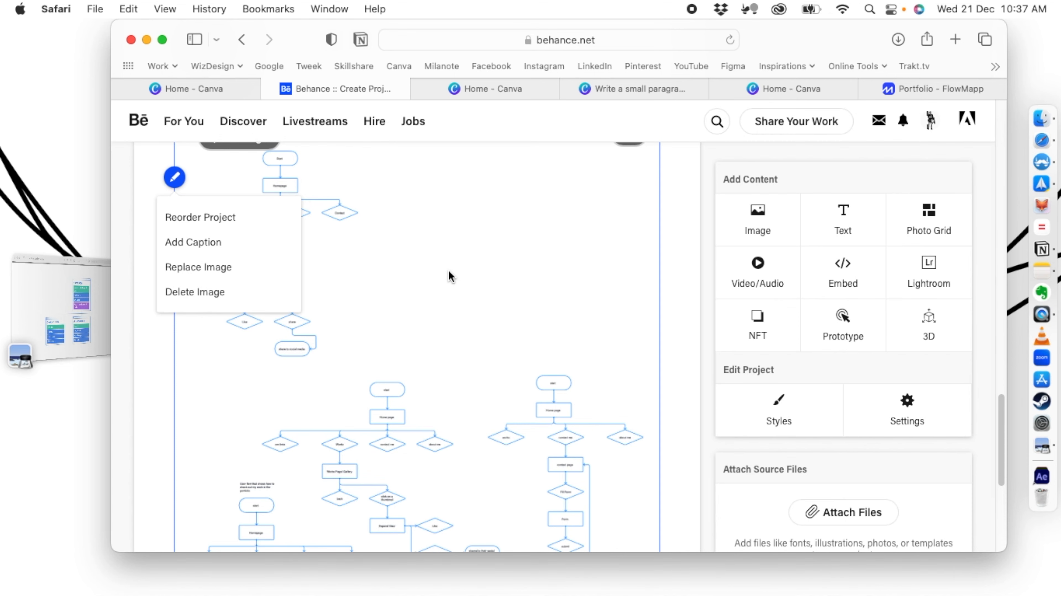
{"action": "scroll", "coordinate": [461, 267], "scroll_direction": "down", "scroll_amount": 5}
{"action": "mouse_move", "coordinate": [262, 477]}
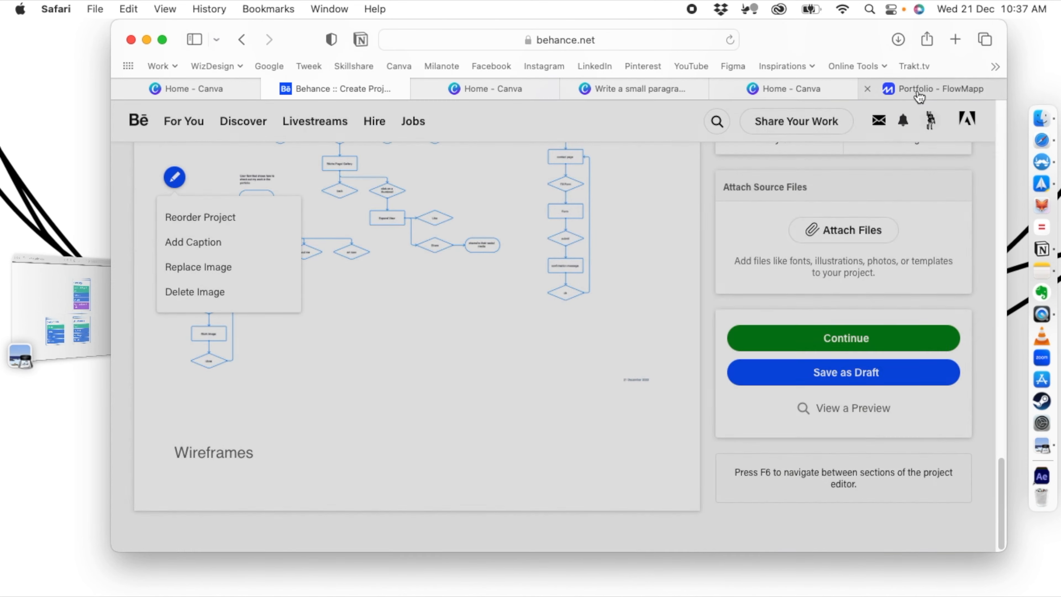
Switch to the FlowMapp page and load whimsical.com in its place to reach the untitled wireframe board.
{"action": "left_click", "coordinate": [919, 89]}
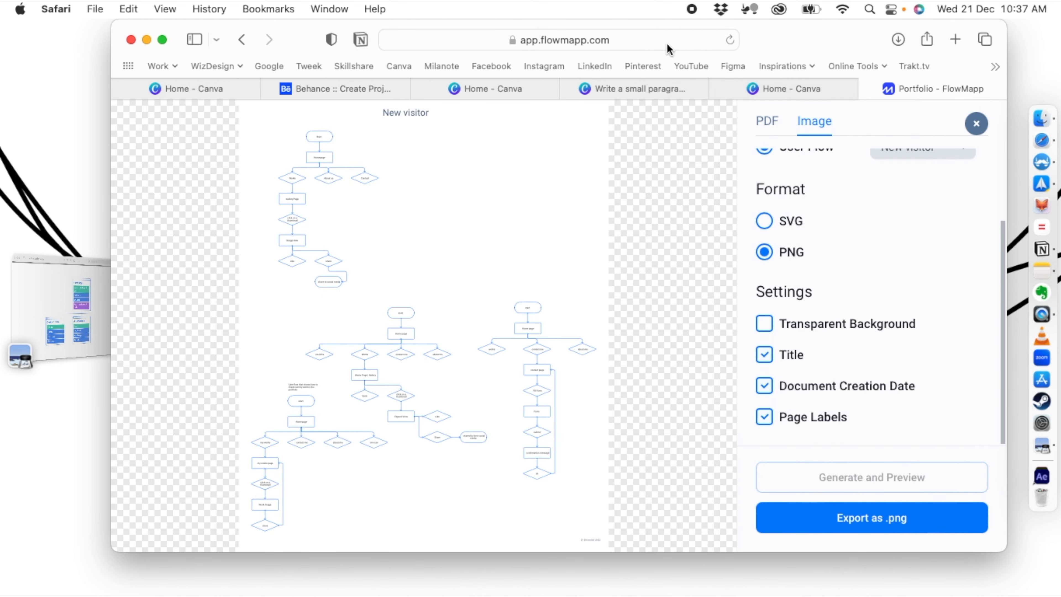
{"action": "left_click", "coordinate": [664, 40]}
{"action": "type", "text": "whimsical.com"}
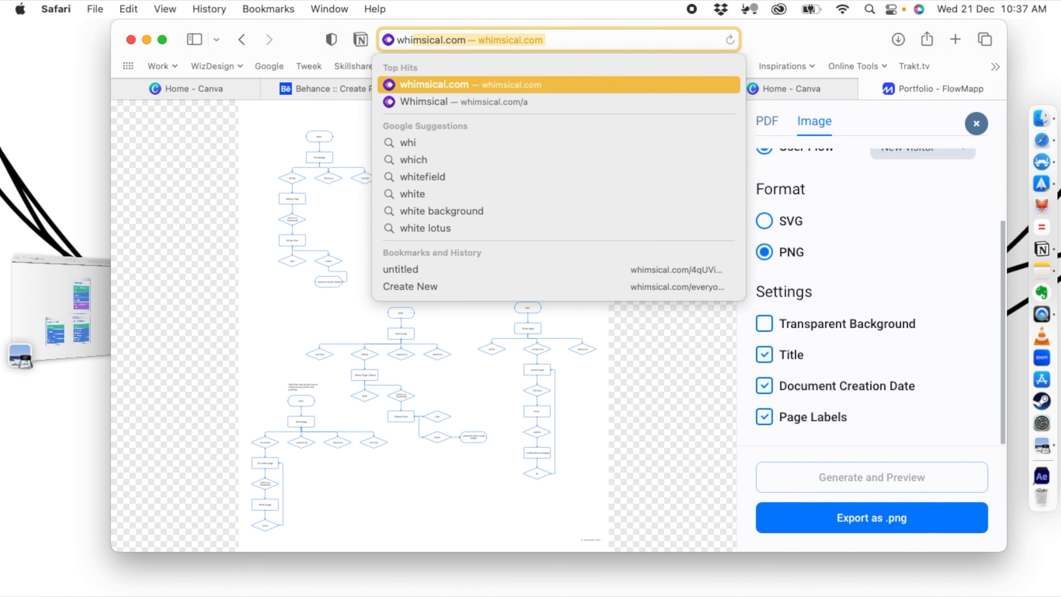
{"action": "key", "text": "Return"}
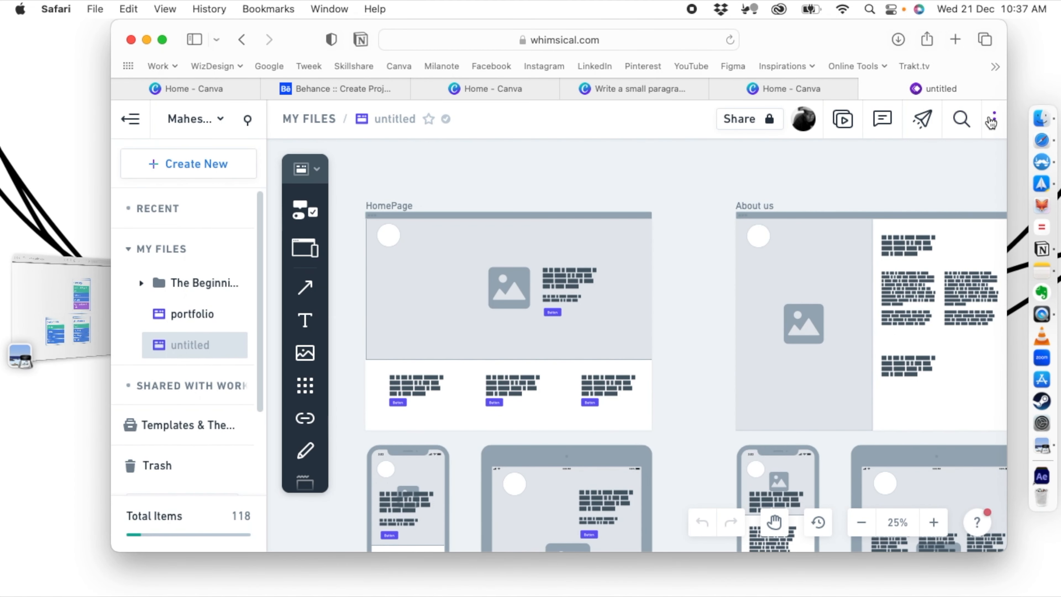
{"action": "left_click", "coordinate": [990, 122]}
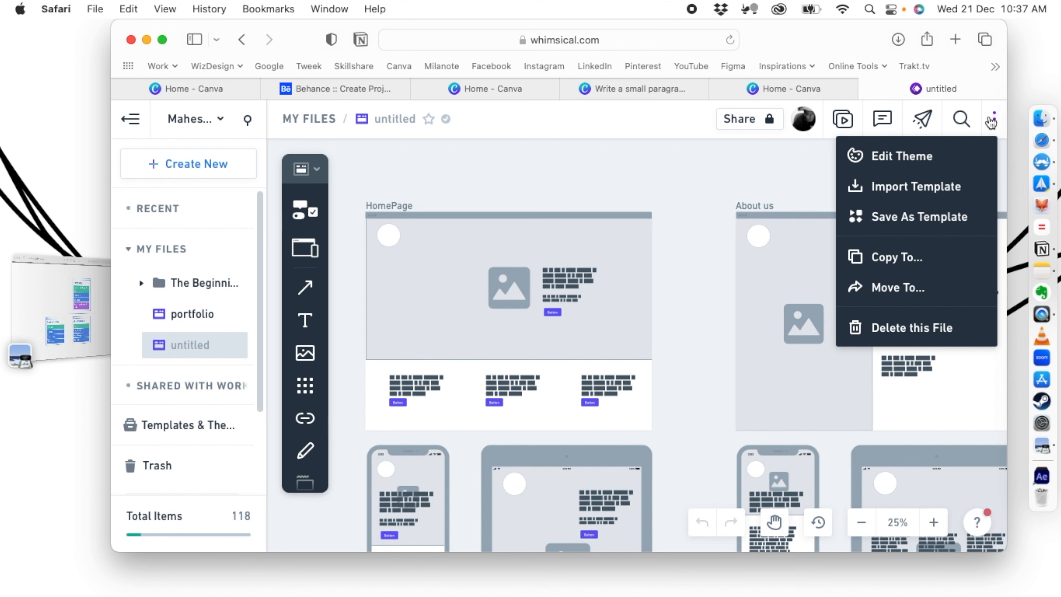
{"action": "left_click", "coordinate": [991, 121]}
{"action": "left_click", "coordinate": [767, 123]}
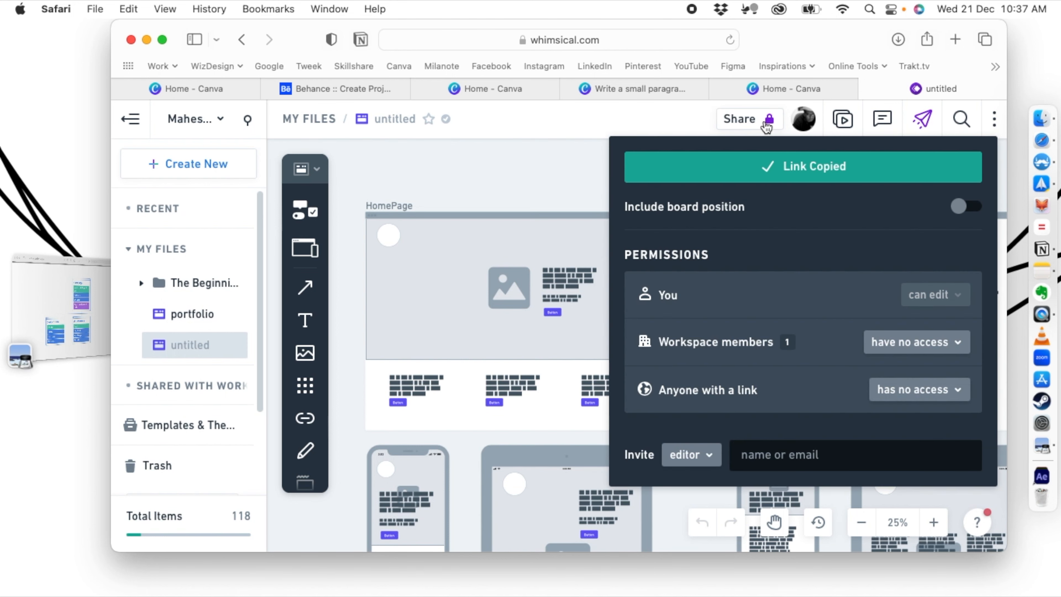
{"action": "left_click", "coordinate": [497, 167]}
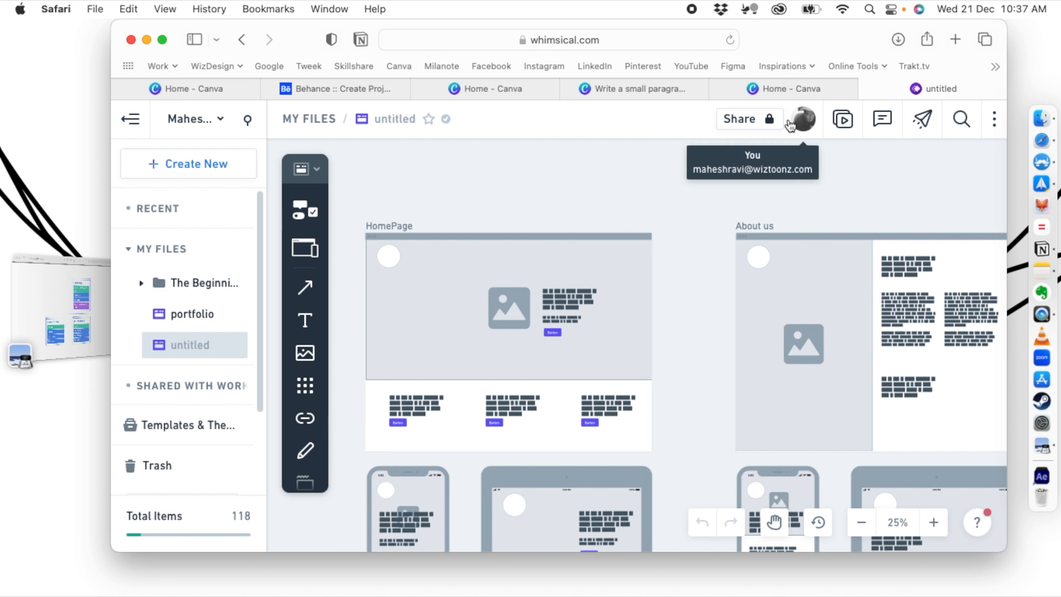
Export the wireframe board's frames at 1x size with content only and check the browser's downloads.
{"action": "left_click", "coordinate": [918, 125]}
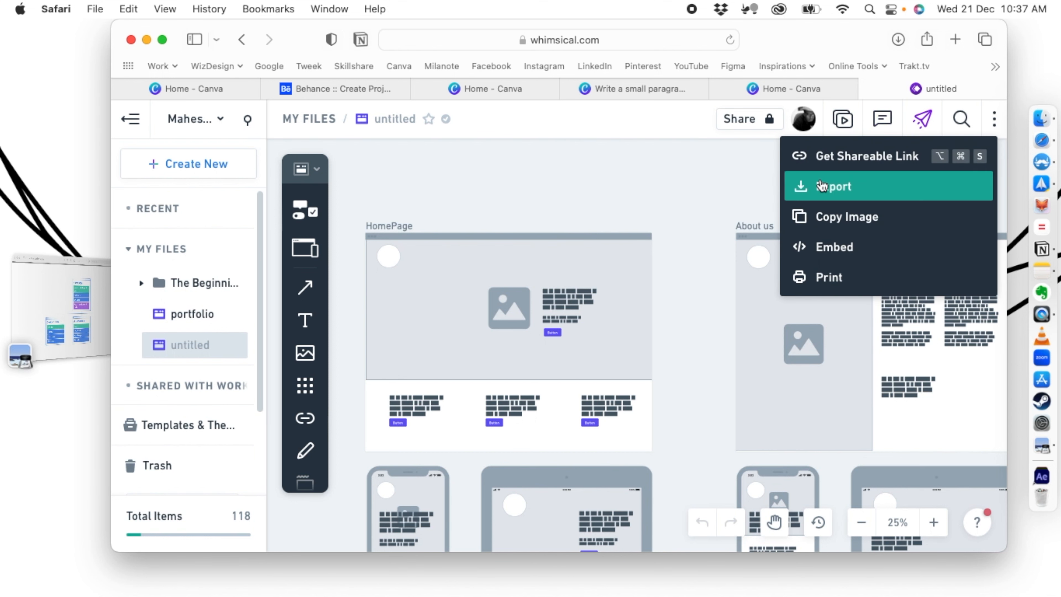
{"action": "left_click", "coordinate": [822, 185]}
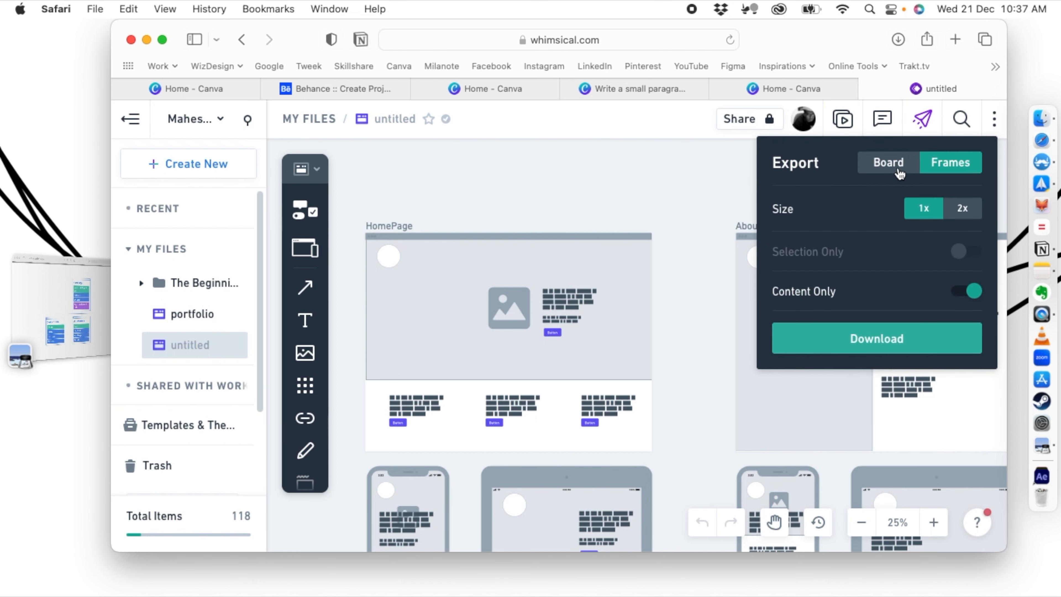
{"action": "left_click", "coordinate": [777, 337]}
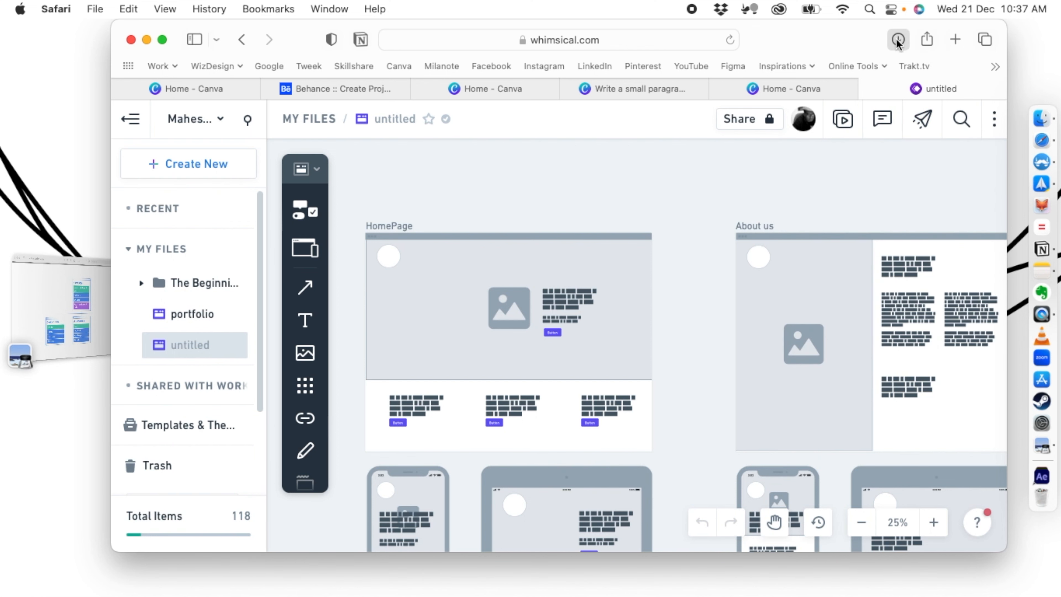
{"action": "left_click", "coordinate": [896, 38]}
{"action": "left_click", "coordinate": [836, 38]}
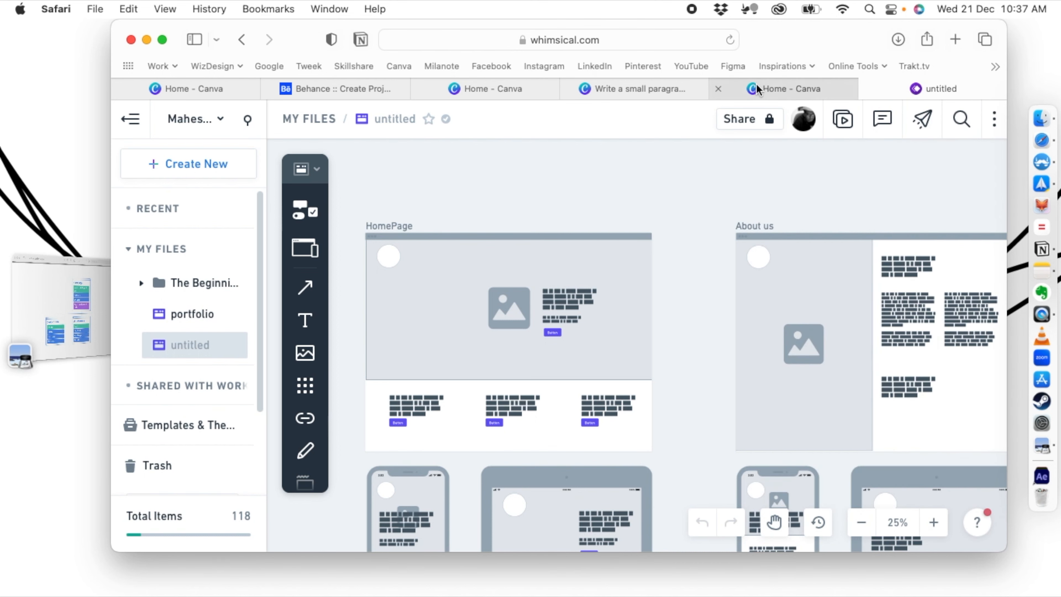
Return to the Behance project and insert a photo grid below the Wireframes heading.
{"action": "left_click", "coordinate": [380, 87]}
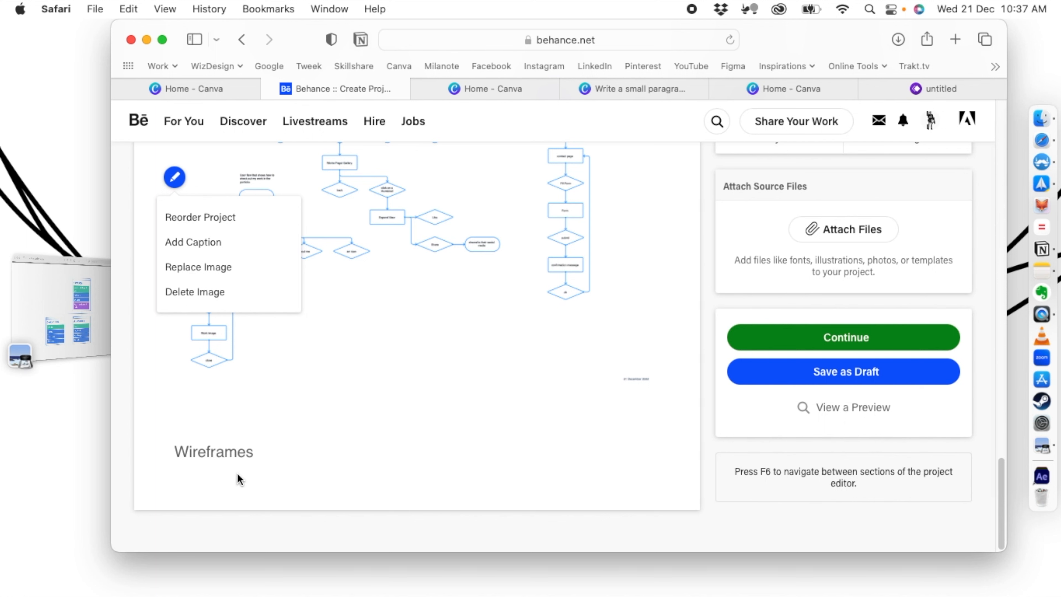
{"action": "mouse_move", "coordinate": [223, 487]}
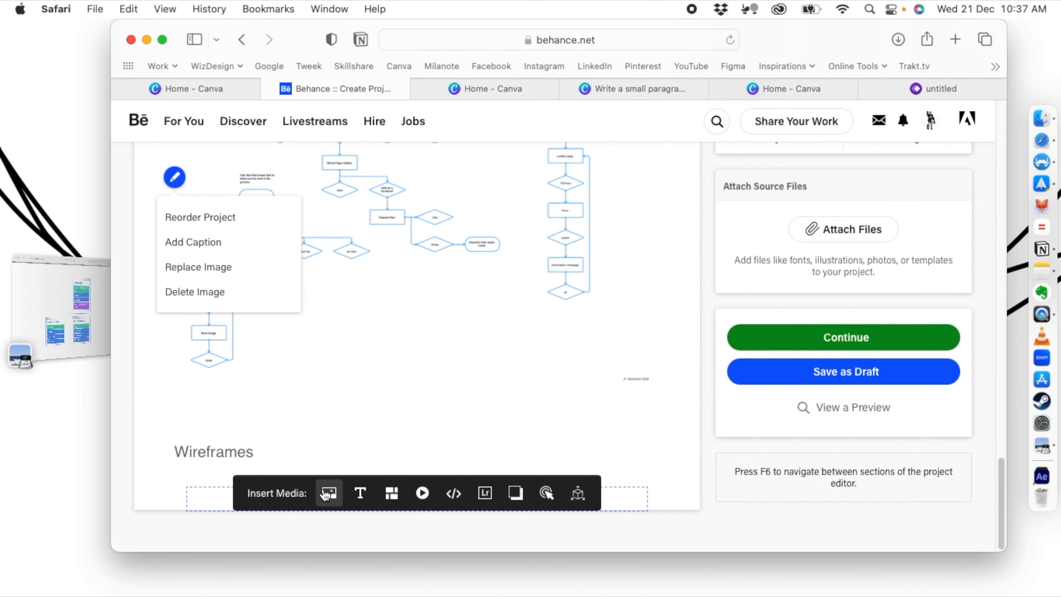
{"action": "left_click", "coordinate": [391, 493]}
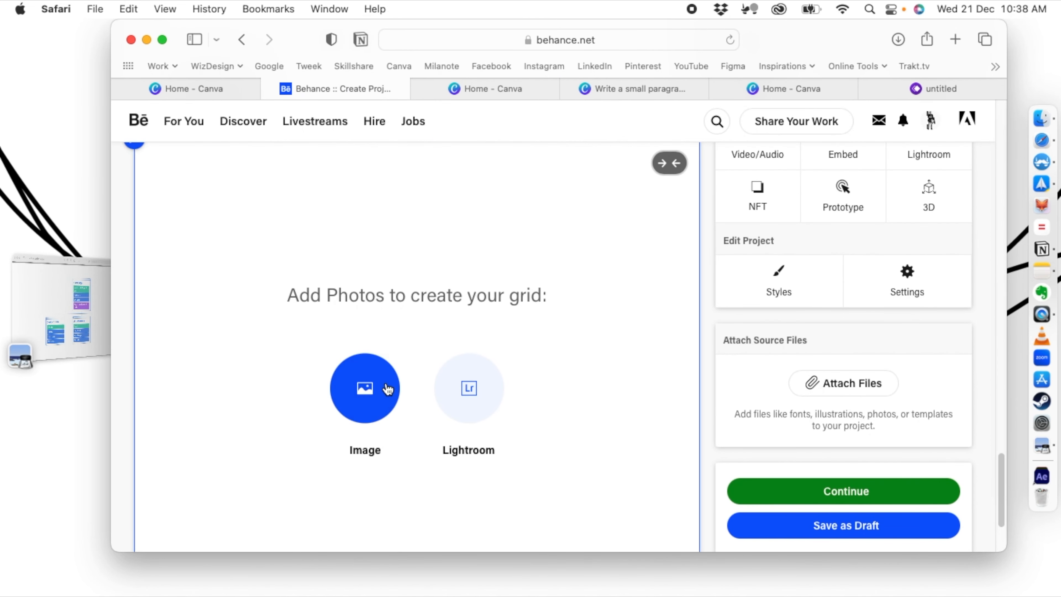
Open the photo grid's image picker and preview the PNG and JPG files in Downloads to identify the wireframe exports.
{"action": "left_click", "coordinate": [387, 388]}
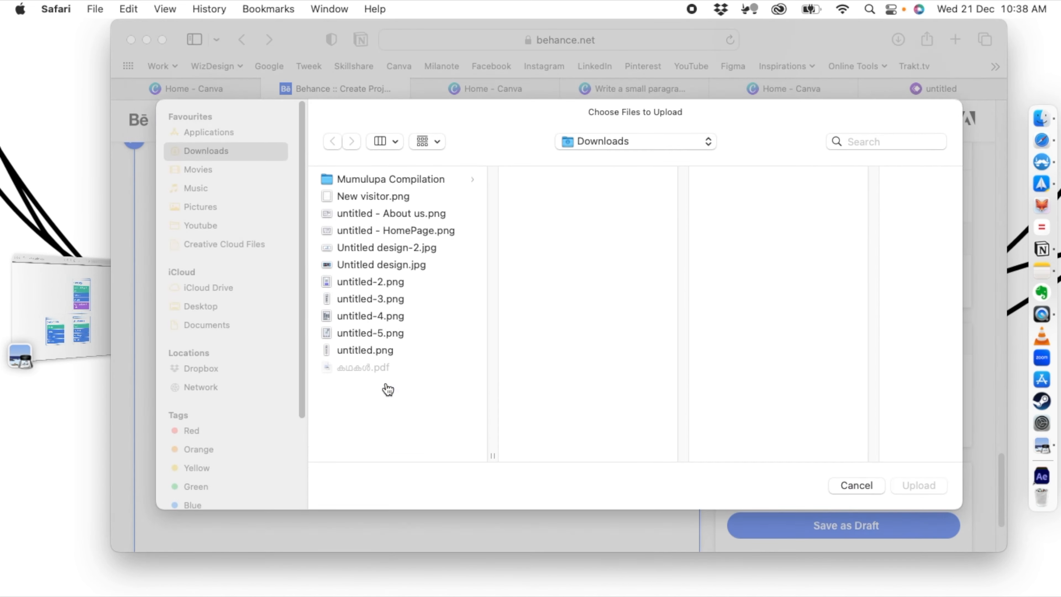
{"action": "left_click", "coordinate": [385, 213]}
{"action": "left_click", "coordinate": [384, 231]}
{"action": "left_click", "coordinate": [377, 266]}
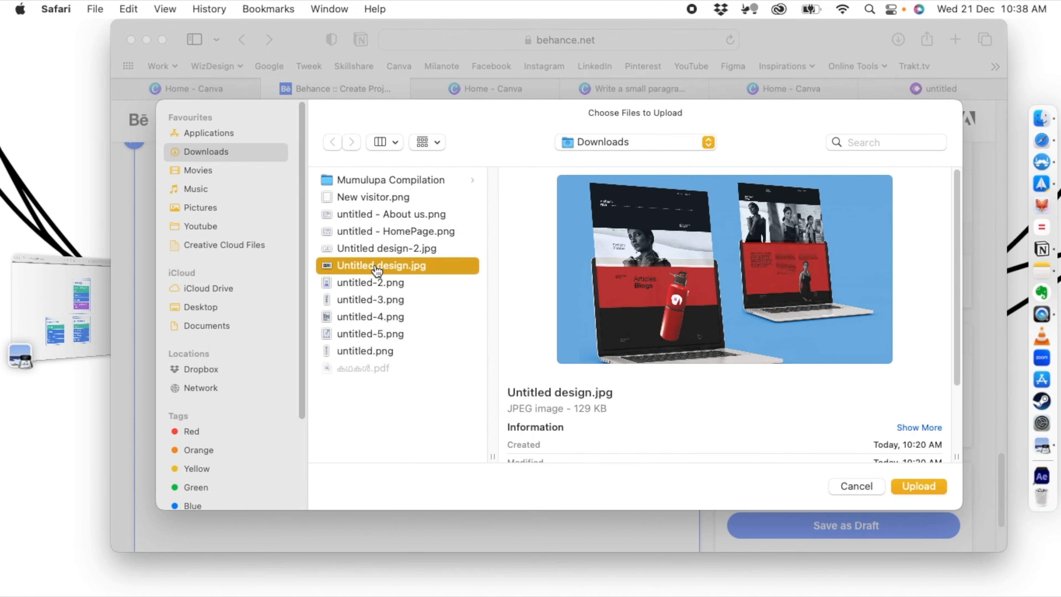
{"action": "left_click", "coordinate": [379, 248]}
{"action": "left_click", "coordinate": [388, 230]}
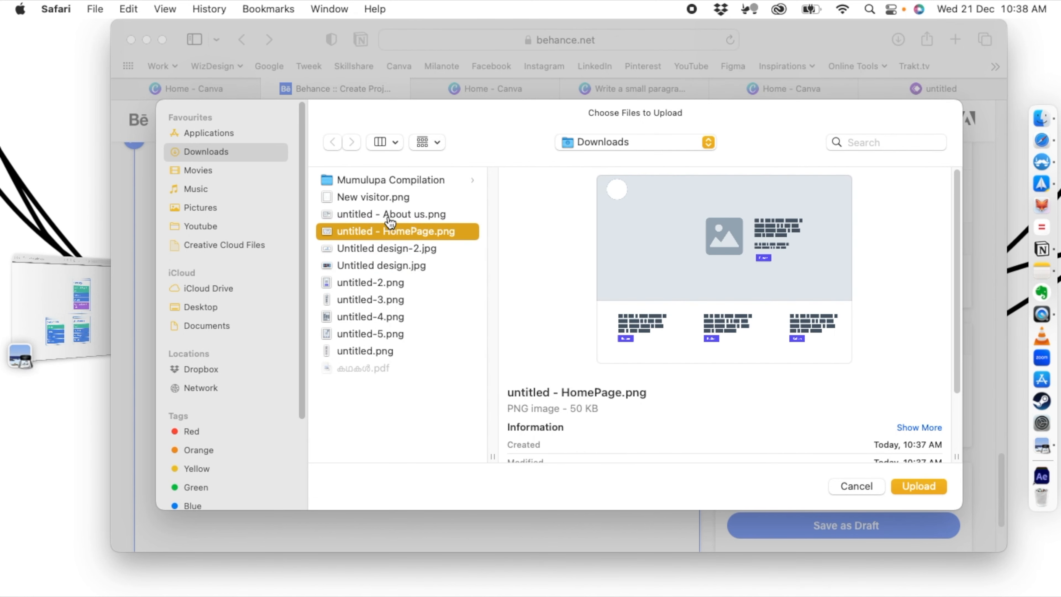
{"action": "left_click", "coordinate": [389, 215]}
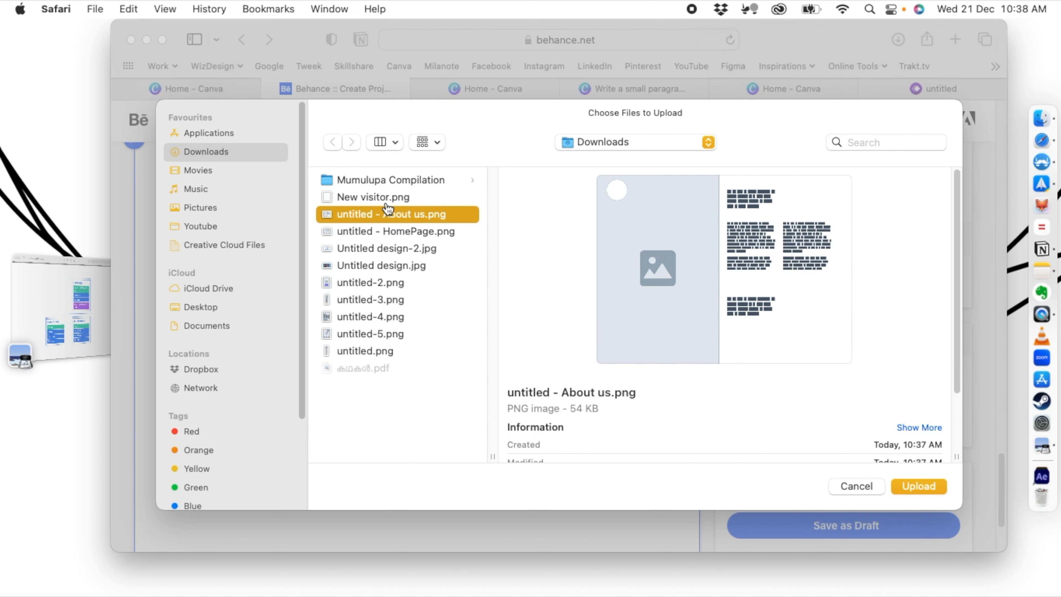
{"action": "left_click", "coordinate": [360, 284]}
{"action": "left_click", "coordinate": [357, 316]}
{"action": "left_click", "coordinate": [357, 351]}
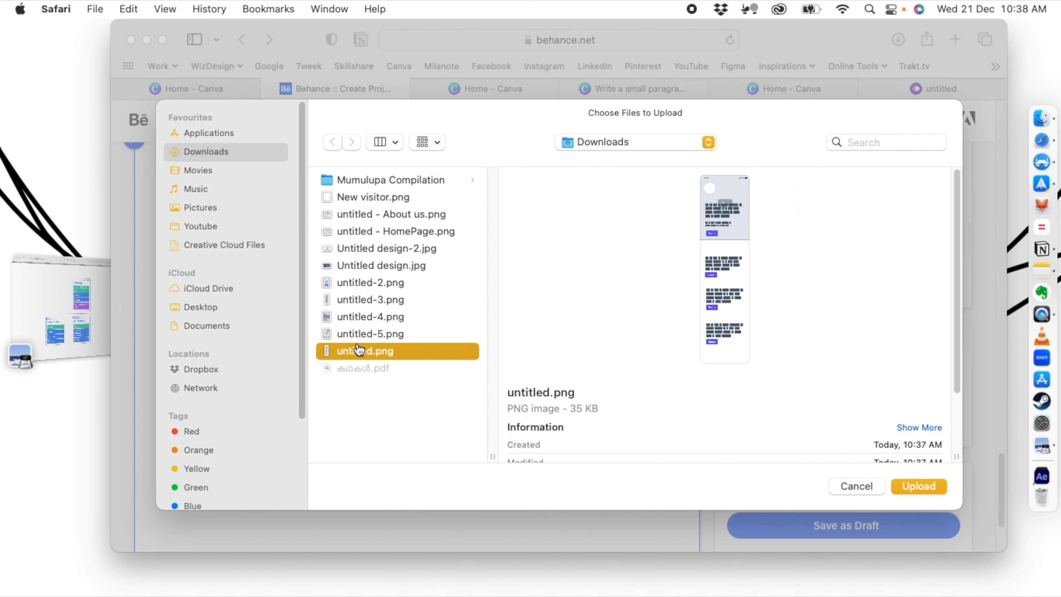
{"action": "left_click", "coordinate": [376, 215]}
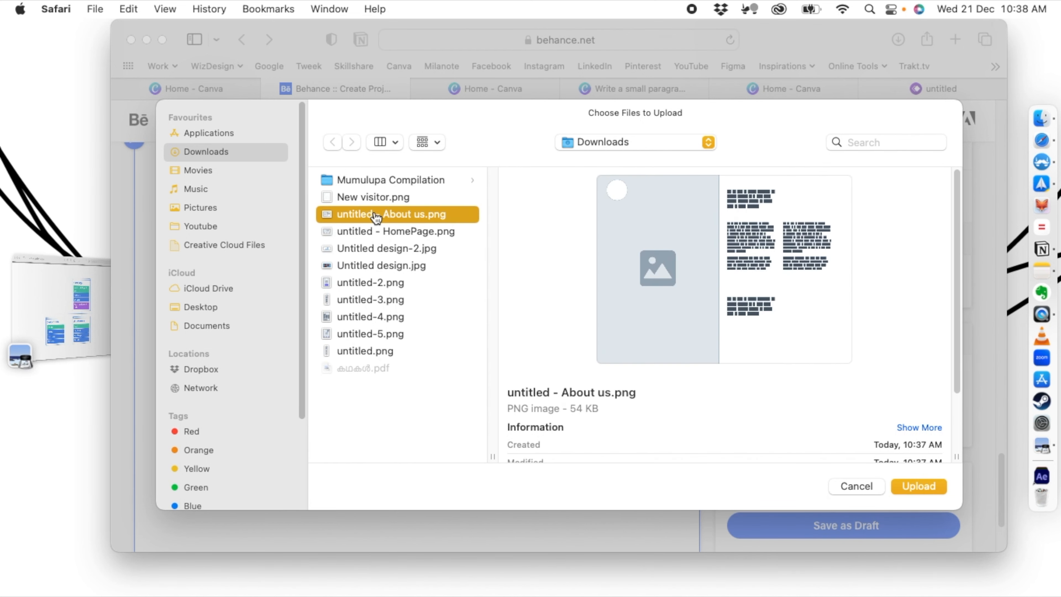
{"action": "left_click", "coordinate": [367, 232], "text": "shift"}
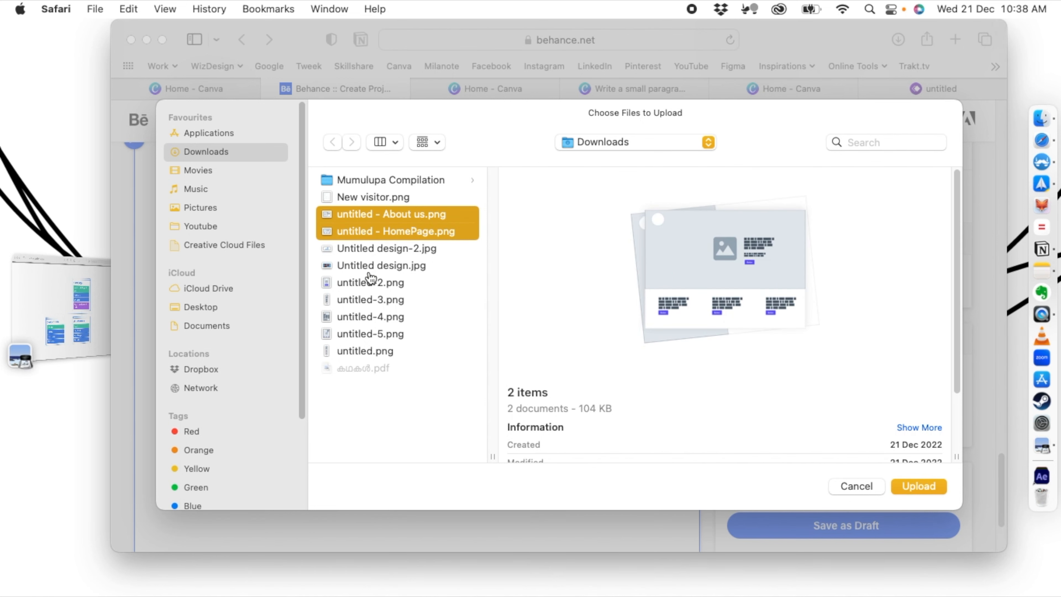
{"action": "left_click", "coordinate": [367, 284], "text": "shift"}
{"action": "left_click", "coordinate": [359, 299], "text": "shift"}
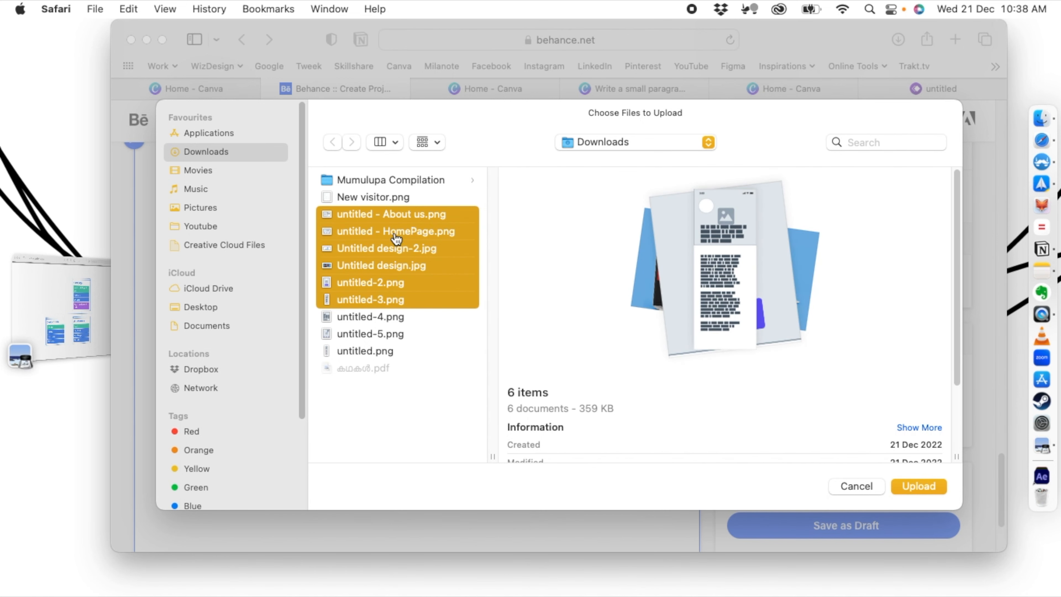
Upload untitled - About us.png, untitled - HomePage.png, untitled.png and untitled-2.png through untitled-5.png to the grid, and add padding to its sides.
{"action": "left_click", "coordinate": [395, 222]}
{"action": "left_click", "coordinate": [376, 234], "text": "shift"}
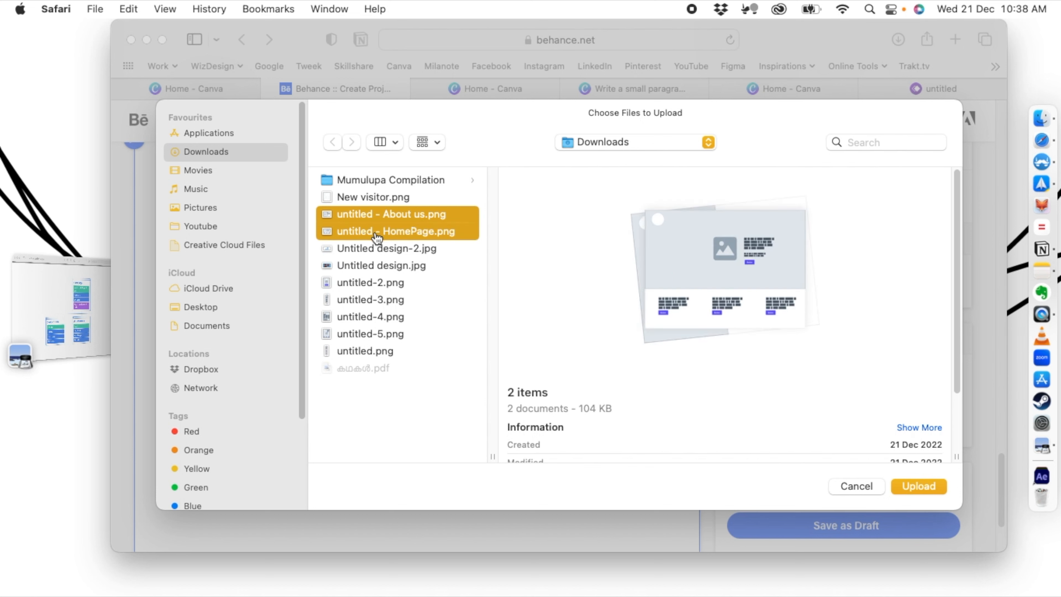
{"action": "left_click", "coordinate": [367, 283], "text": "super"}
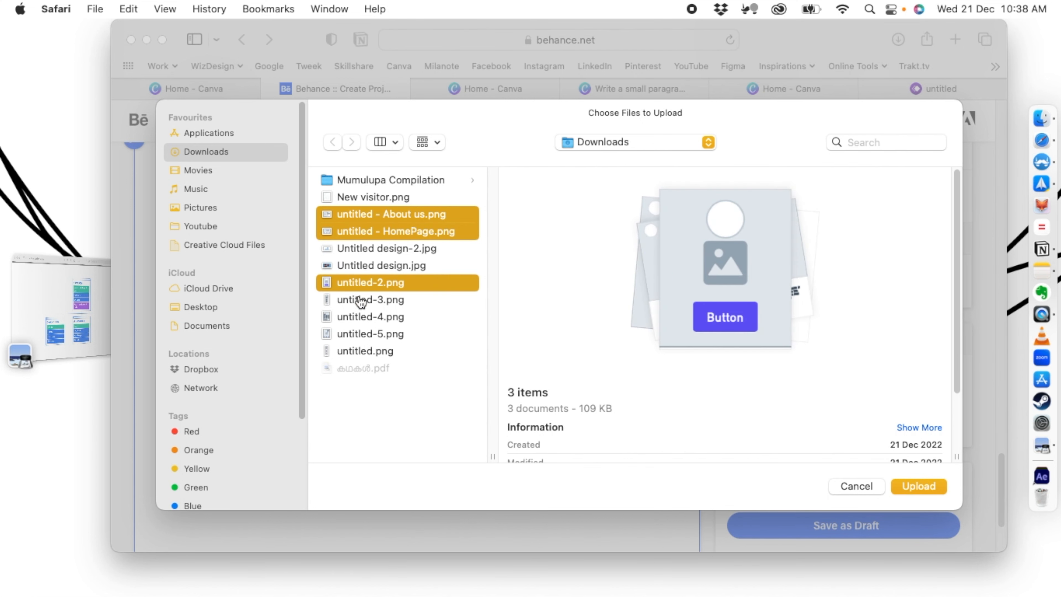
{"action": "left_click", "coordinate": [360, 300], "text": "super"}
{"action": "left_click", "coordinate": [356, 316], "text": "super"}
{"action": "left_click", "coordinate": [358, 334], "text": "super"}
{"action": "left_click", "coordinate": [357, 353], "text": "super"}
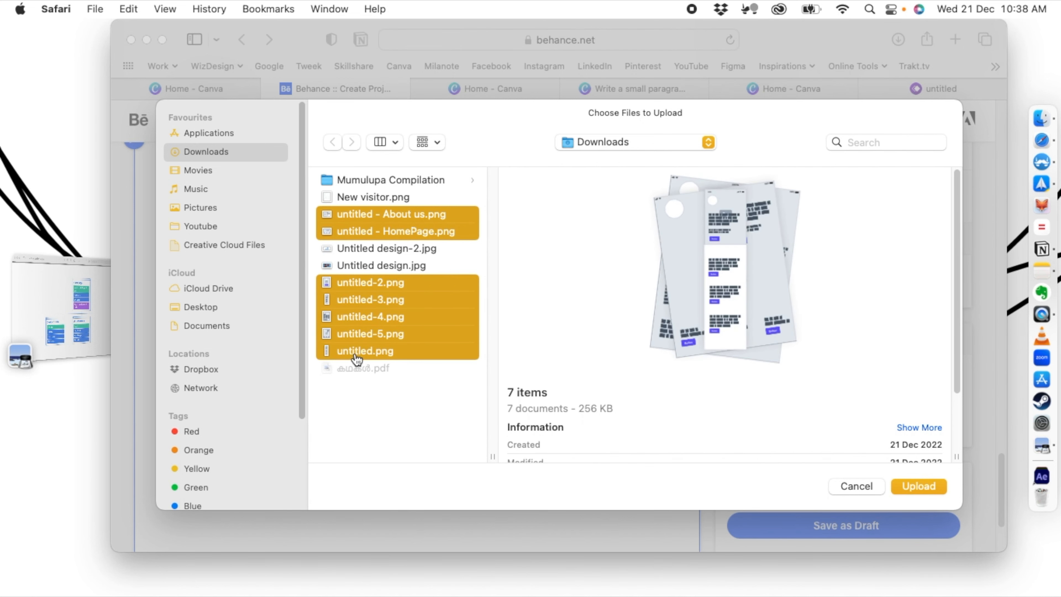
{"action": "left_click", "coordinate": [917, 486]}
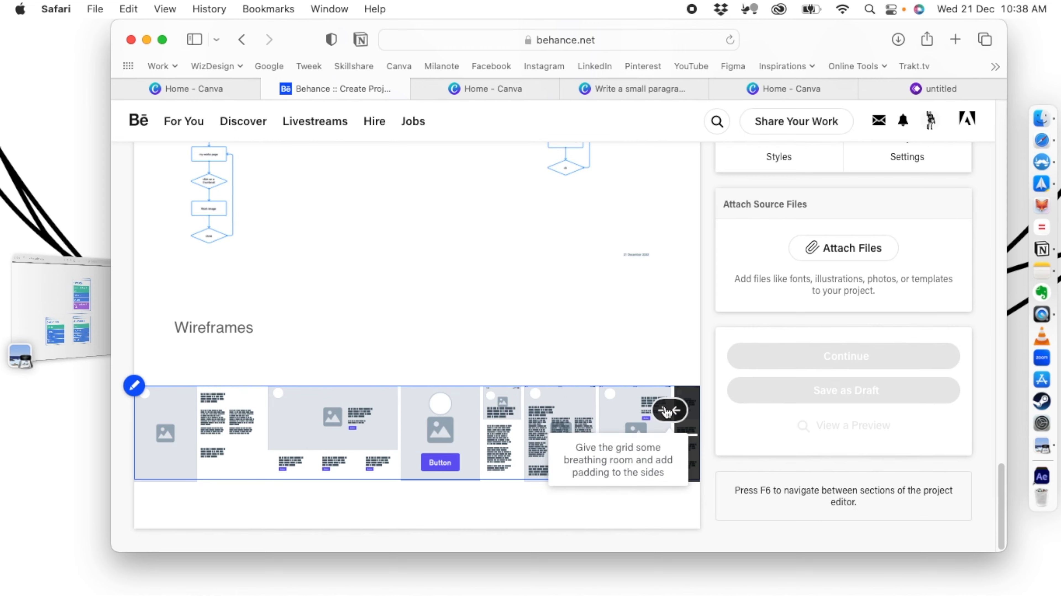
{"action": "left_click", "coordinate": [670, 408]}
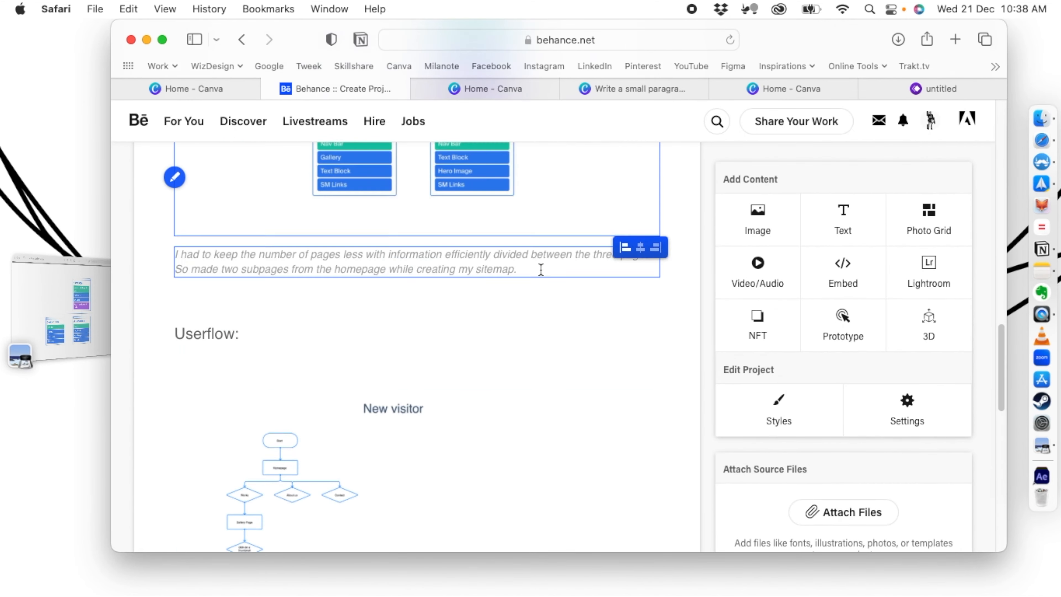
Insert a text block reading "Visual Design" below the wireframes photo grid.
{"action": "scroll", "coordinate": [401, 307], "scroll_direction": "up", "scroll_amount": 15}
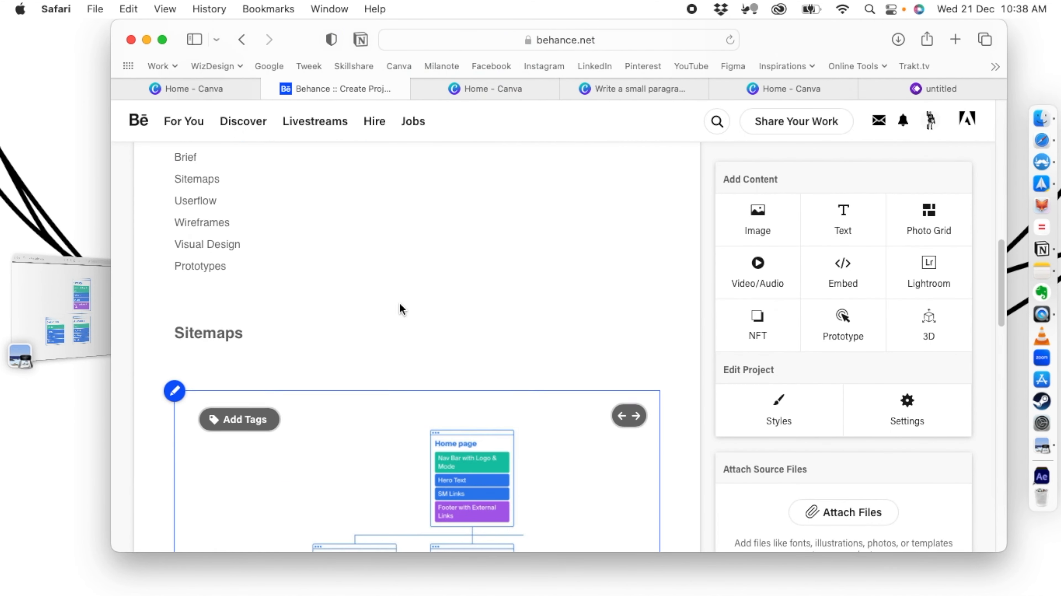
{"action": "scroll", "coordinate": [400, 308], "scroll_direction": "down", "scroll_amount": 15}
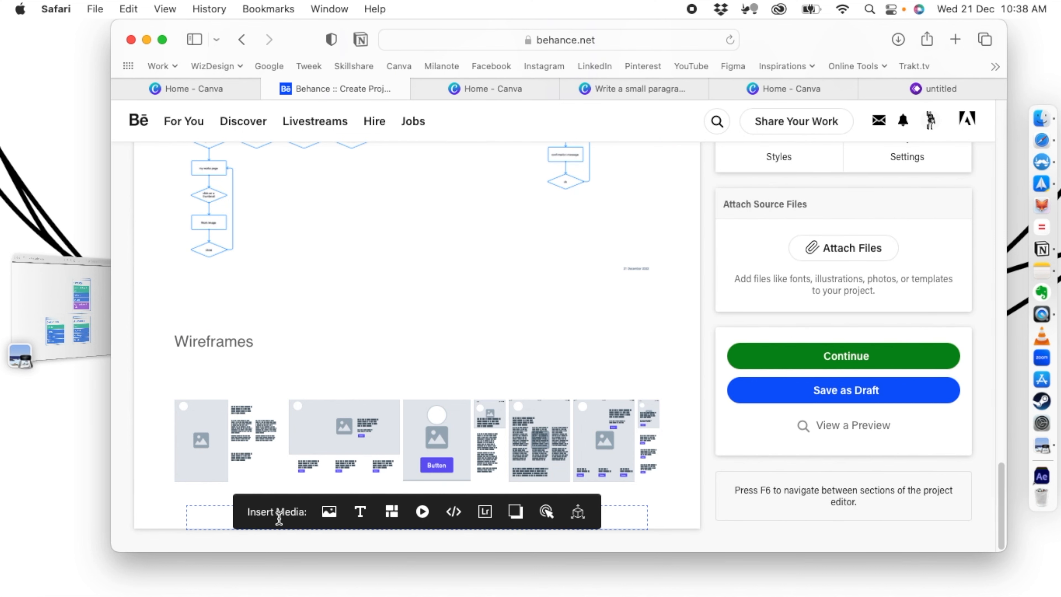
{"action": "left_click", "coordinate": [359, 516]}
{"action": "type", "text": "Visual Design"}
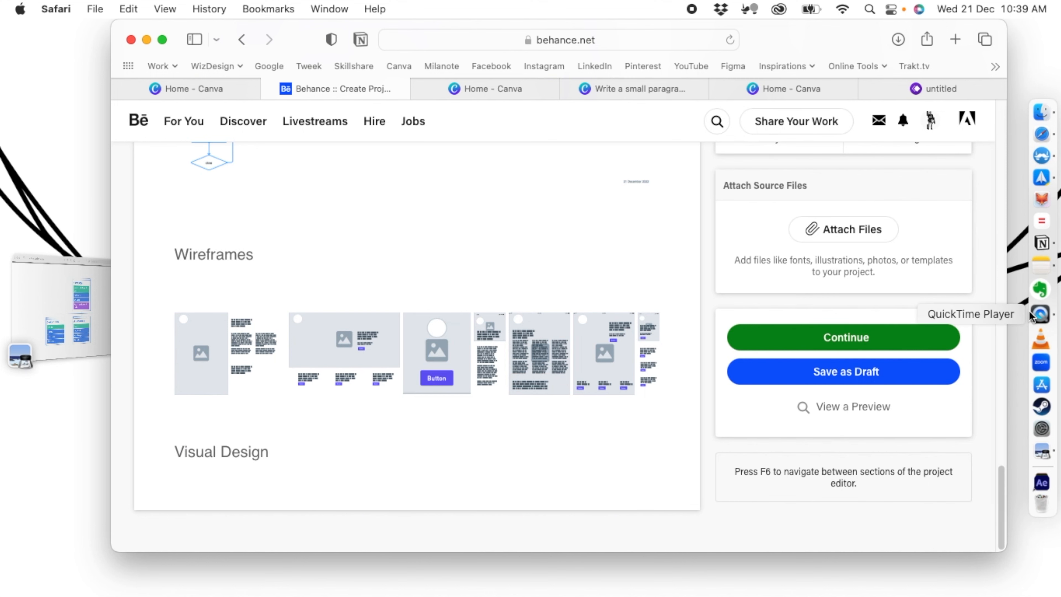
Switch to Adobe XD and open the recent cloud document Portfolio Design.
{"action": "left_click", "coordinate": [1041, 483]}
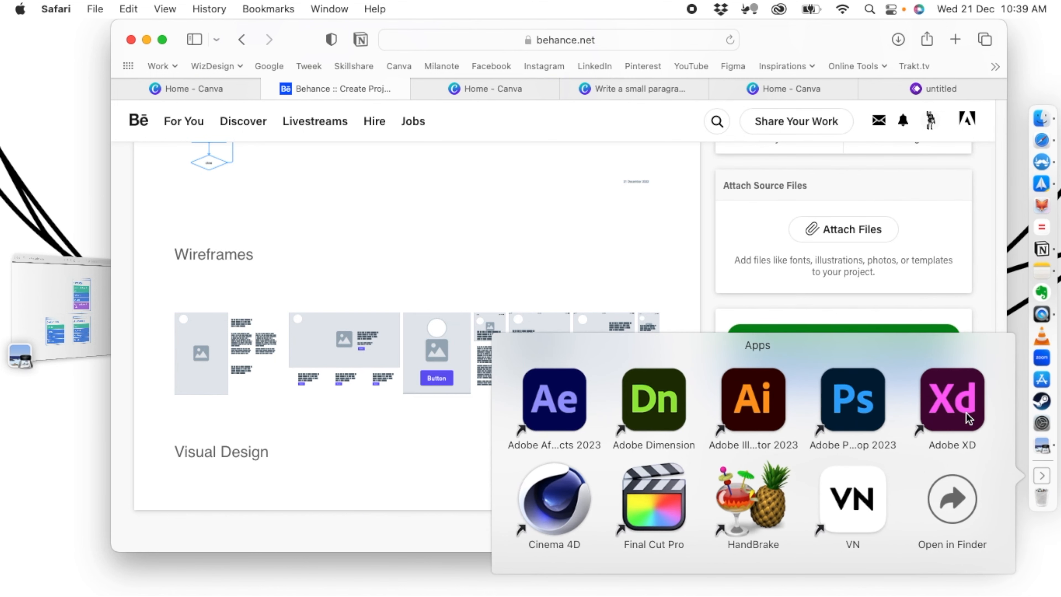
{"action": "left_click", "coordinate": [968, 398]}
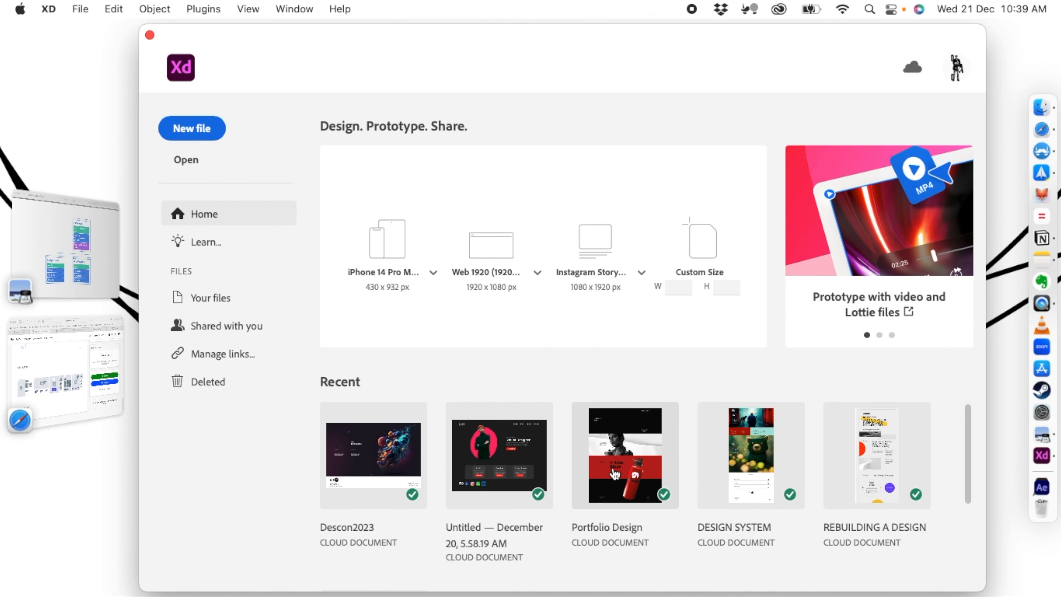
{"action": "left_click", "coordinate": [615, 472]}
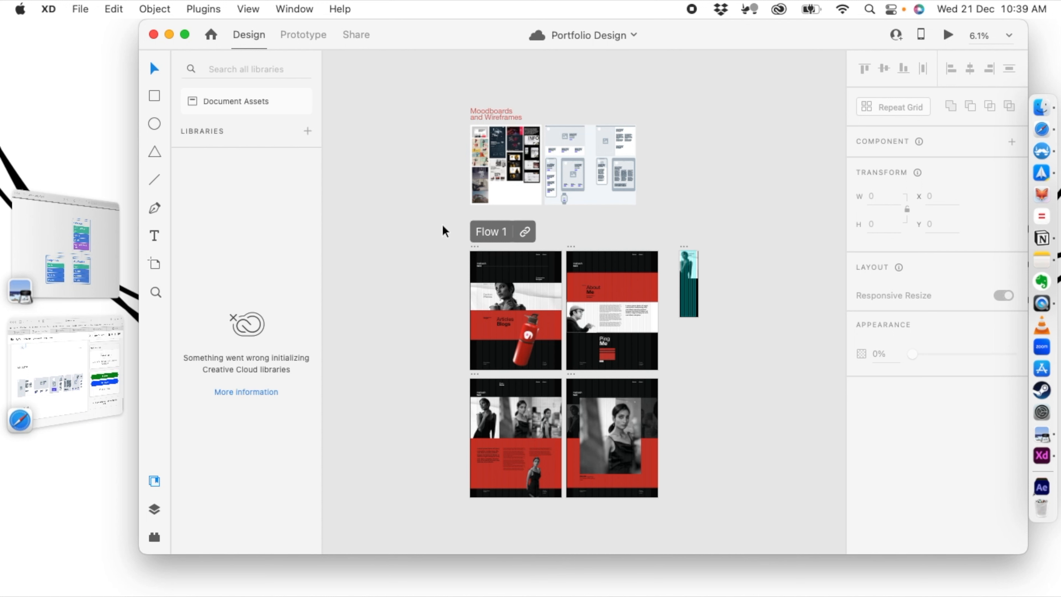
Select the four large red and black page artboards and export them as PNG at 1x to the Downloads folder.
{"action": "left_click", "coordinate": [474, 251]}
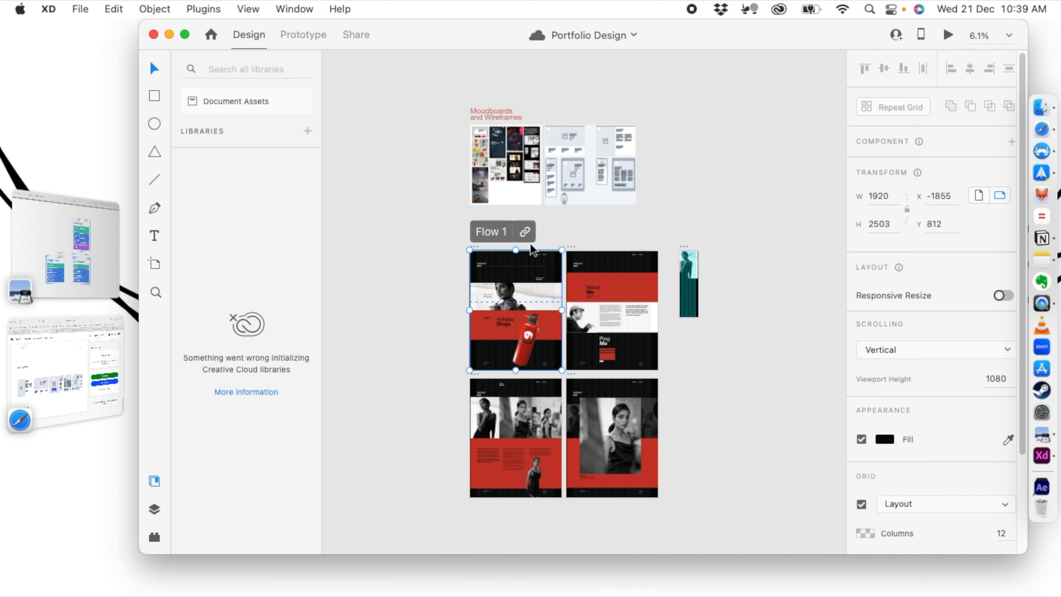
{"action": "left_click", "coordinate": [572, 249], "text": "shift"}
{"action": "left_click", "coordinate": [477, 374], "text": "shift"}
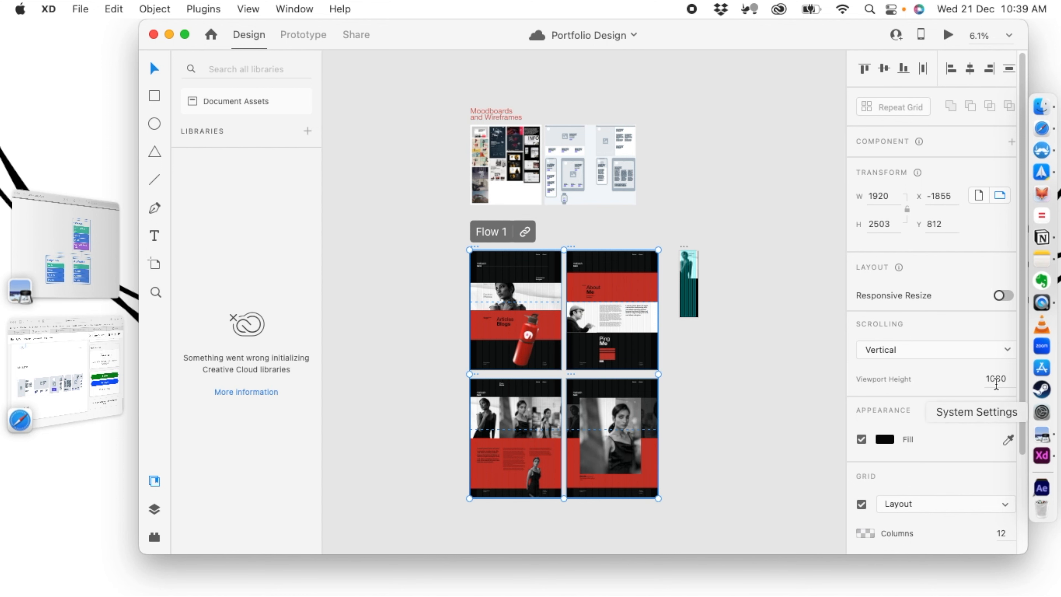
{"action": "scroll", "coordinate": [994, 389], "scroll_direction": "down", "scroll_amount": 3}
{"action": "left_click", "coordinate": [80, 9]}
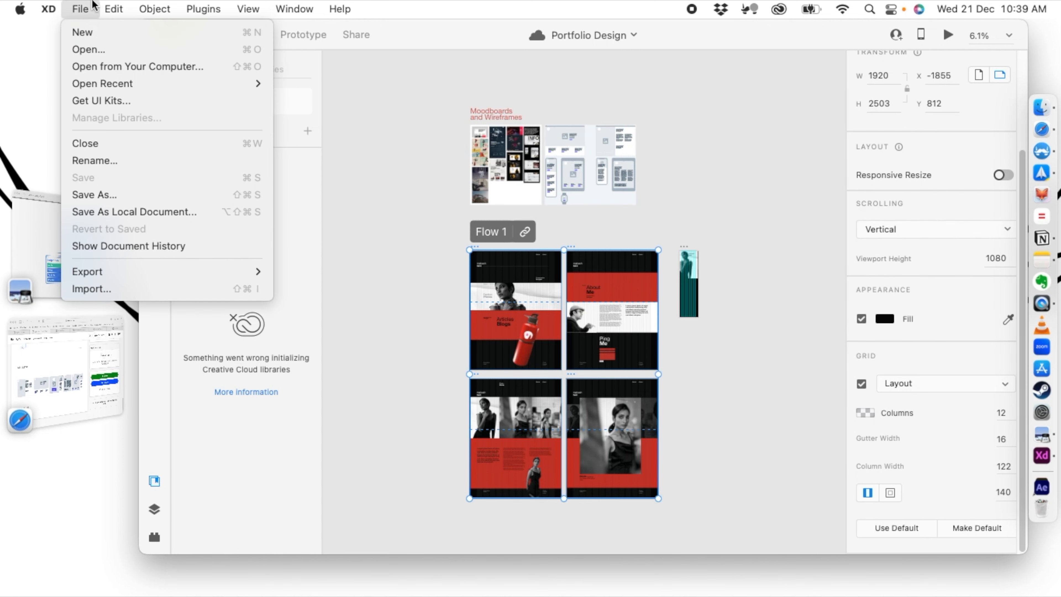
{"action": "mouse_move", "coordinate": [137, 272]}
{"action": "left_click", "coordinate": [286, 288]}
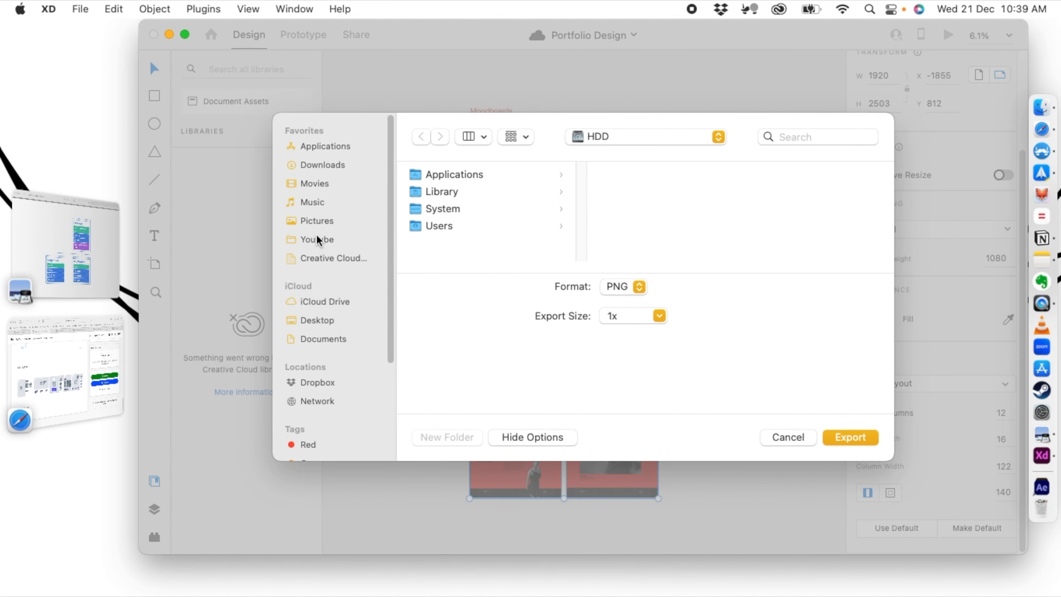
{"action": "left_click", "coordinate": [323, 164]}
{"action": "left_click", "coordinate": [837, 436]}
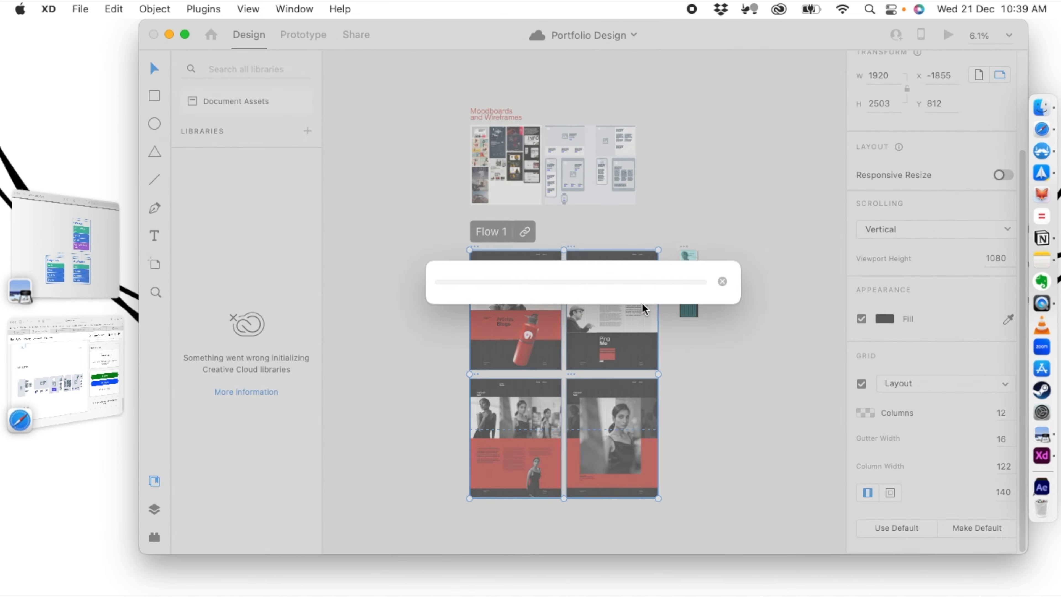
Switch back to the Behance project in Safari and insert a photo grid below the Visual Design heading.
{"action": "left_click", "coordinate": [169, 35]}
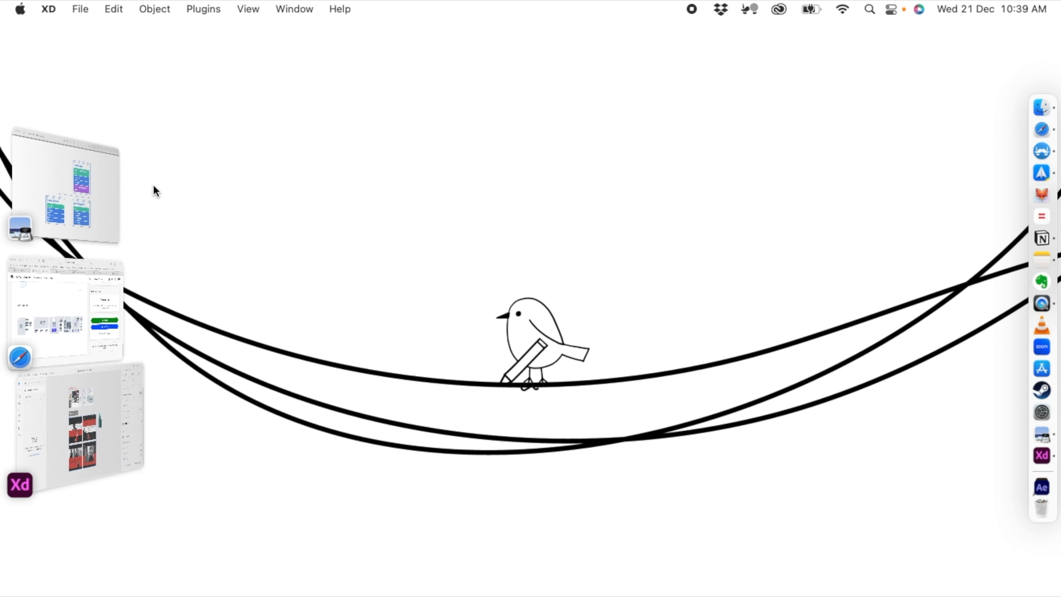
{"action": "left_click", "coordinate": [85, 298]}
{"action": "mouse_move", "coordinate": [351, 504]}
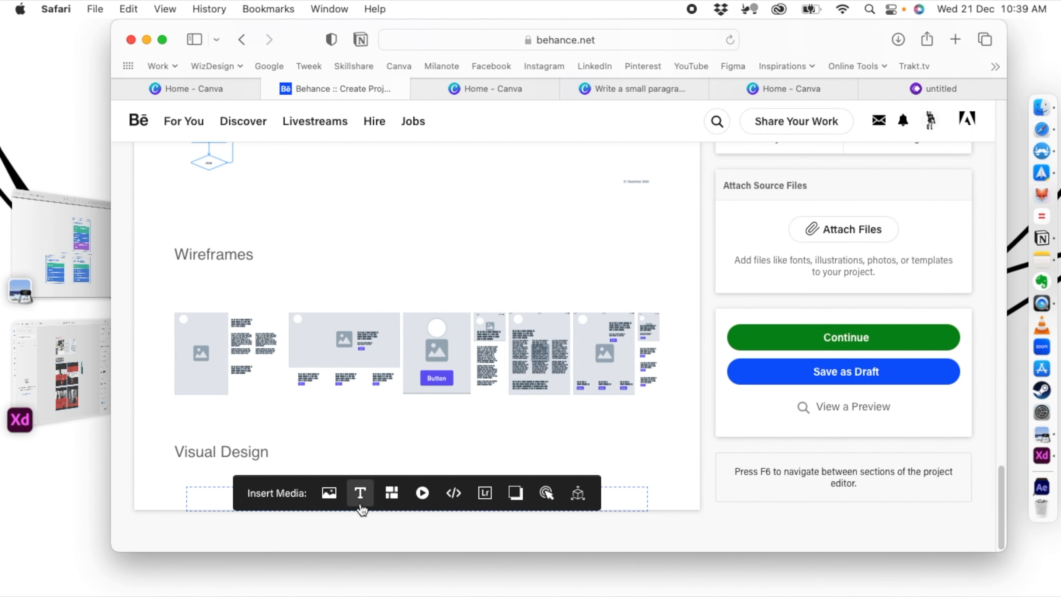
{"action": "left_click", "coordinate": [387, 504]}
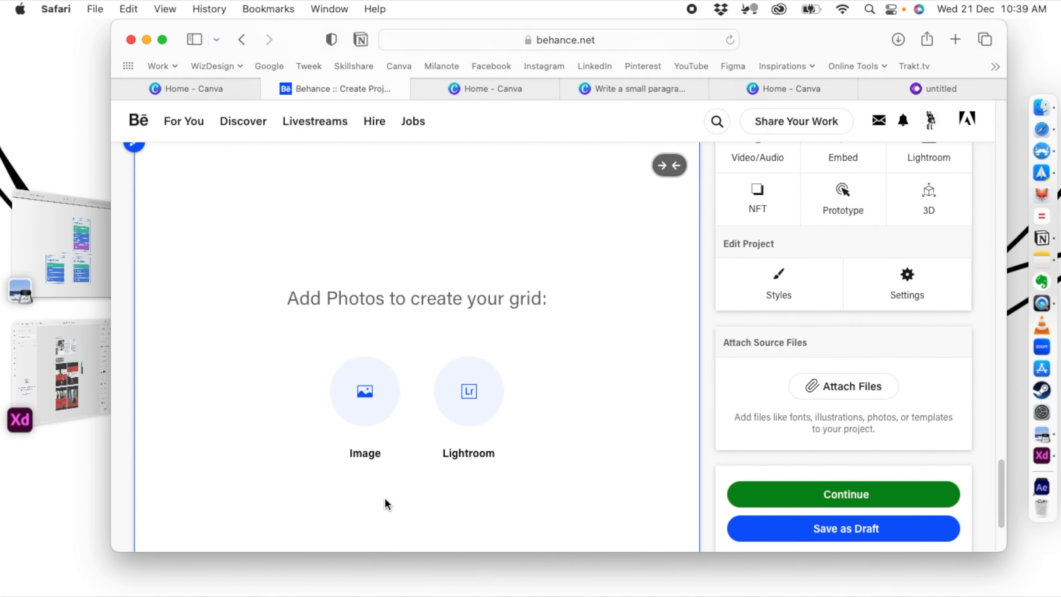
Upload About me.png, Homepage.png, Image-Expanded.png and Works.png from Downloads to the Visual Design photo grid.
{"action": "left_click", "coordinate": [365, 413]}
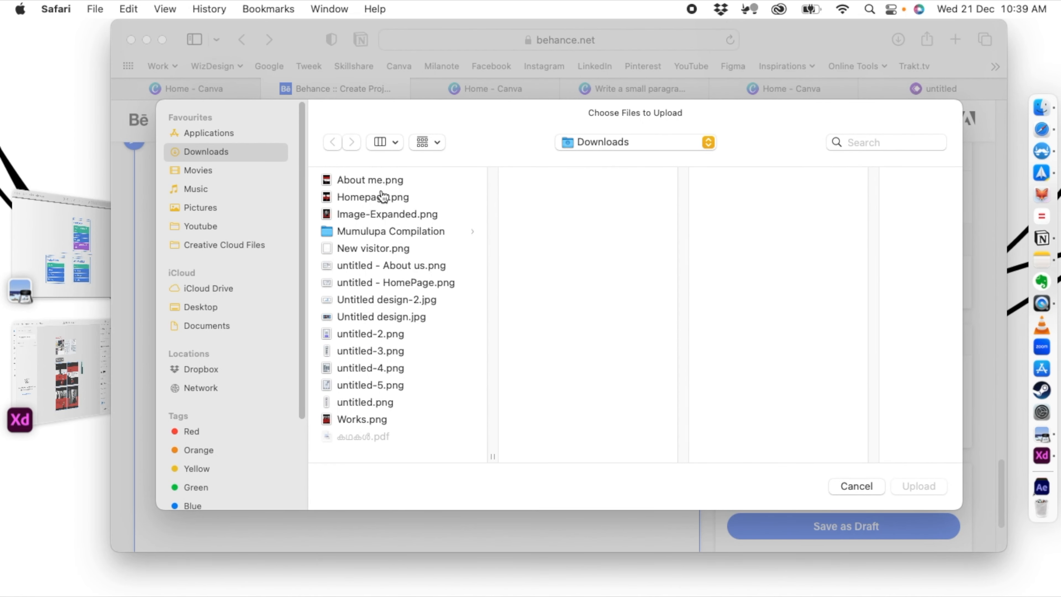
{"action": "left_click", "coordinate": [376, 200]}
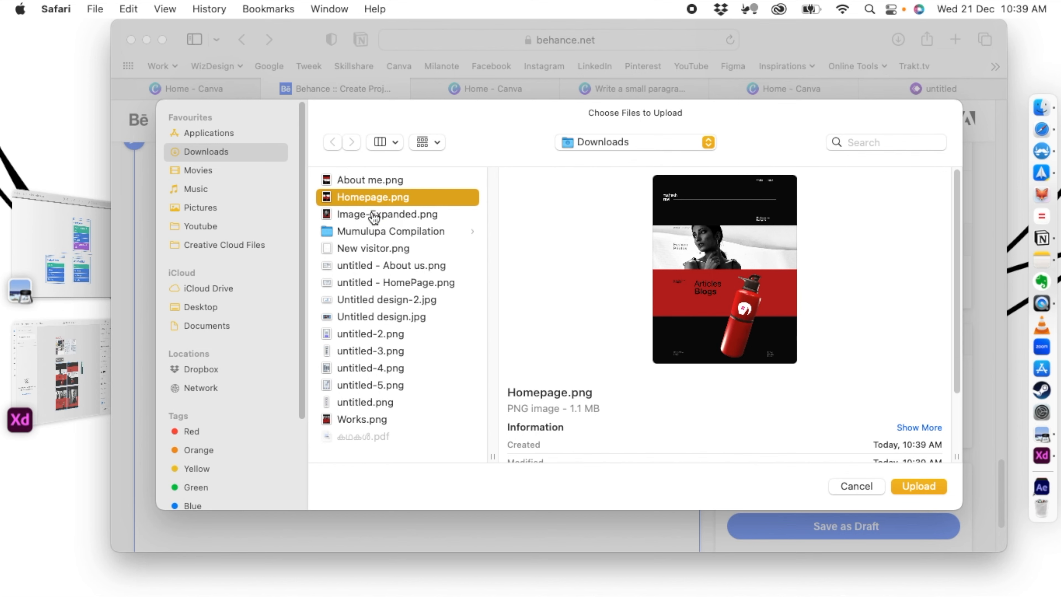
{"action": "left_click", "coordinate": [374, 216], "text": "super"}
{"action": "left_click", "coordinate": [369, 180], "text": "super"}
{"action": "left_click", "coordinate": [364, 421], "text": "super"}
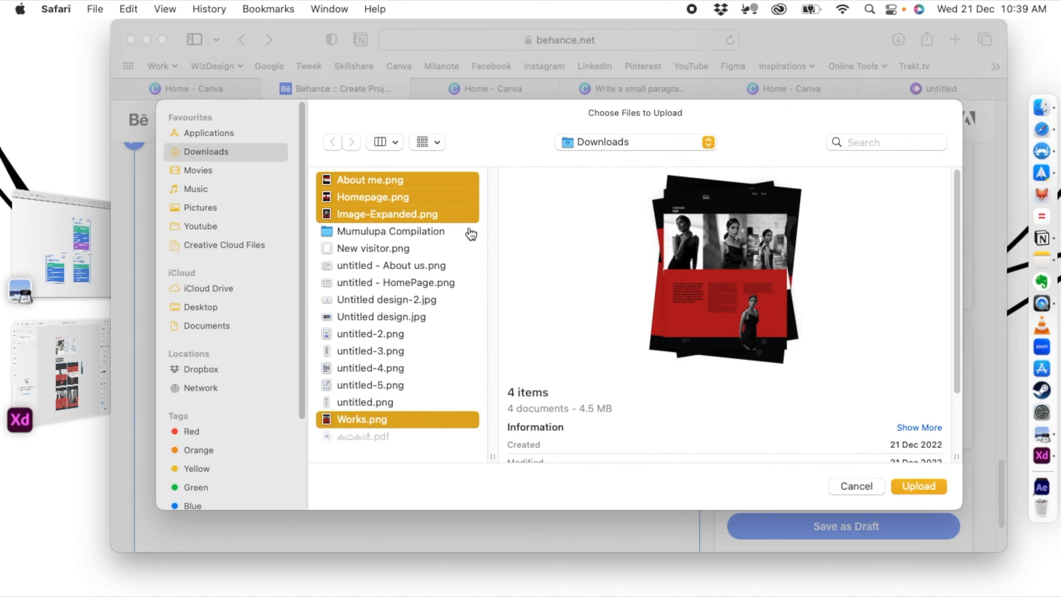
{"action": "left_click", "coordinate": [917, 481]}
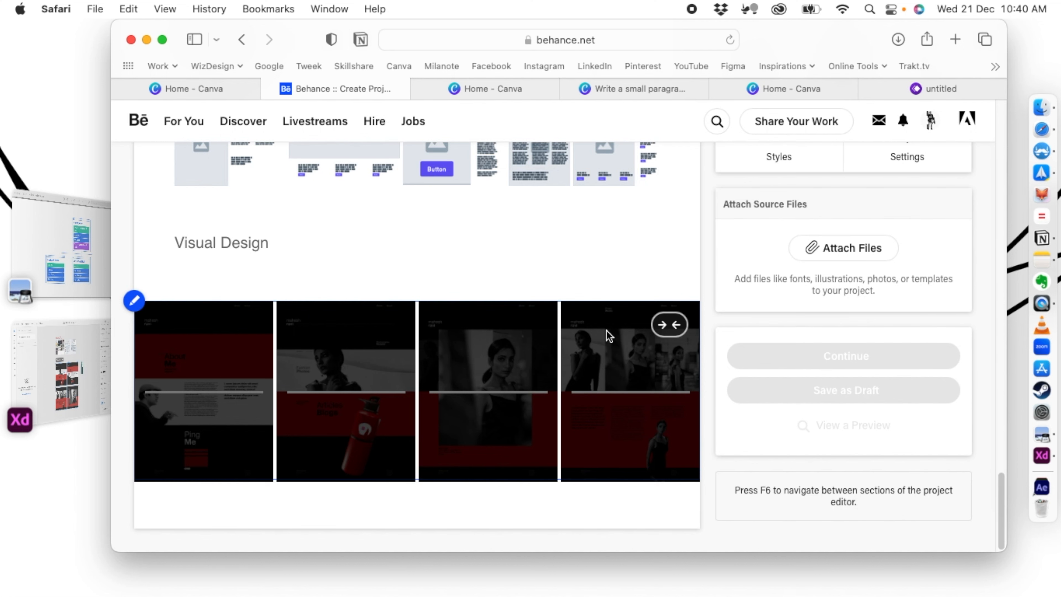
Insert a text block reading "Prototype" below the Visual Design photo grid.
{"action": "scroll", "coordinate": [606, 330], "scroll_direction": "up", "scroll_amount": 6}
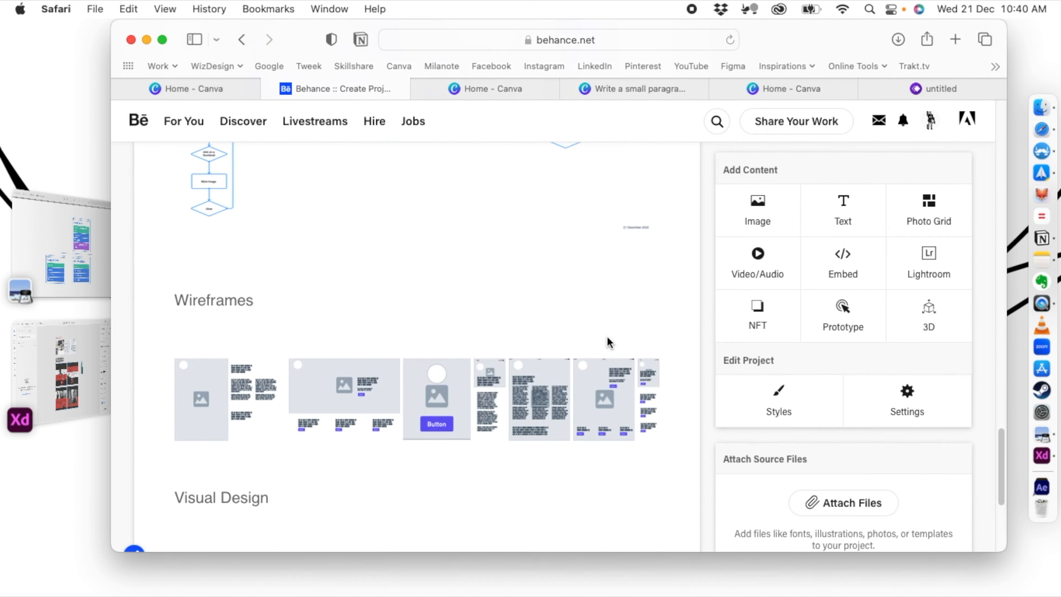
{"action": "scroll", "coordinate": [607, 337], "scroll_direction": "up", "scroll_amount": 15}
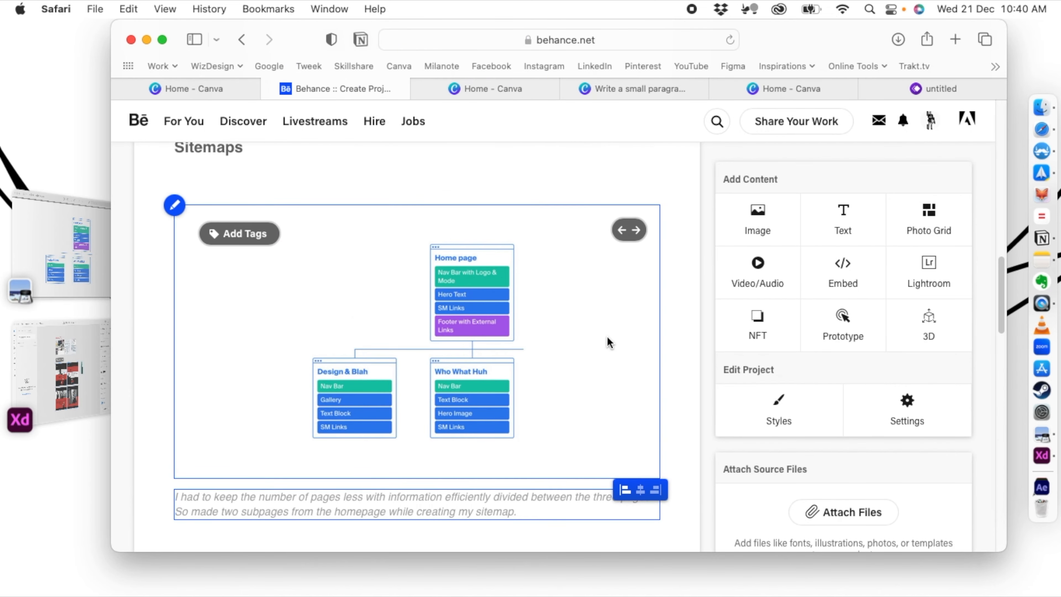
{"action": "scroll", "coordinate": [607, 336], "scroll_direction": "down", "scroll_amount": 20}
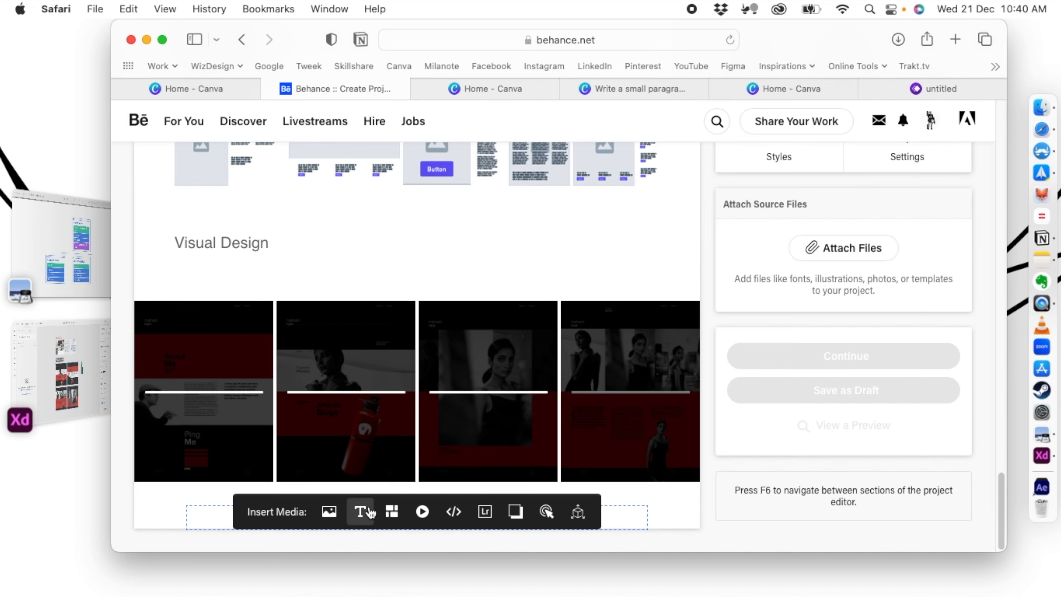
{"action": "left_click", "coordinate": [360, 511]}
{"action": "type", "text": "Prototype"}
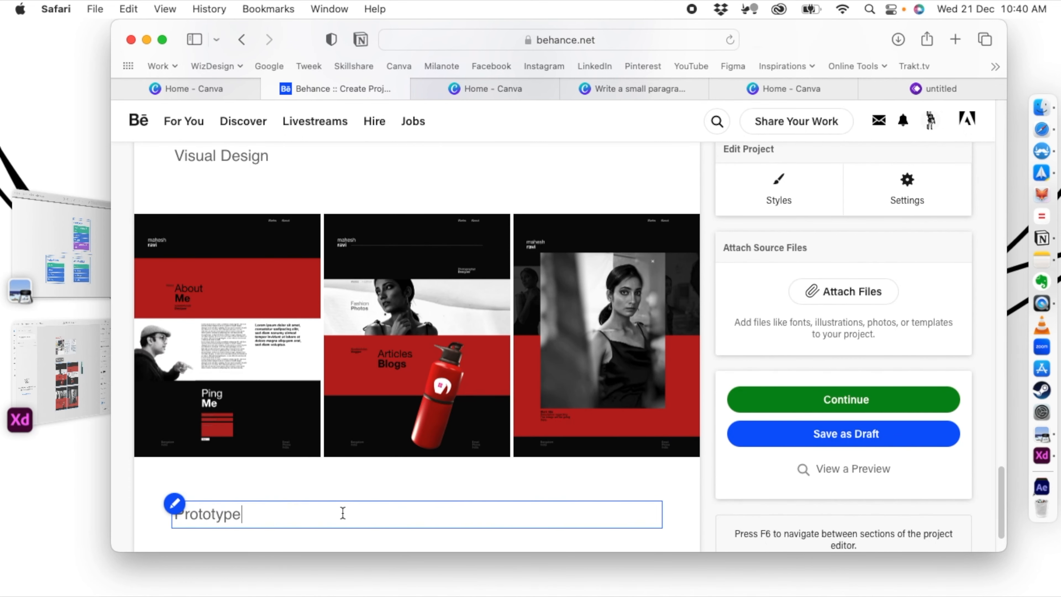
Start a media embed below the Prototype heading, then switch to Adobe XD and copy the embed code of the Desktop Preview share link.
{"action": "scroll", "coordinate": [387, 519], "scroll_direction": "down", "scroll_amount": 2}
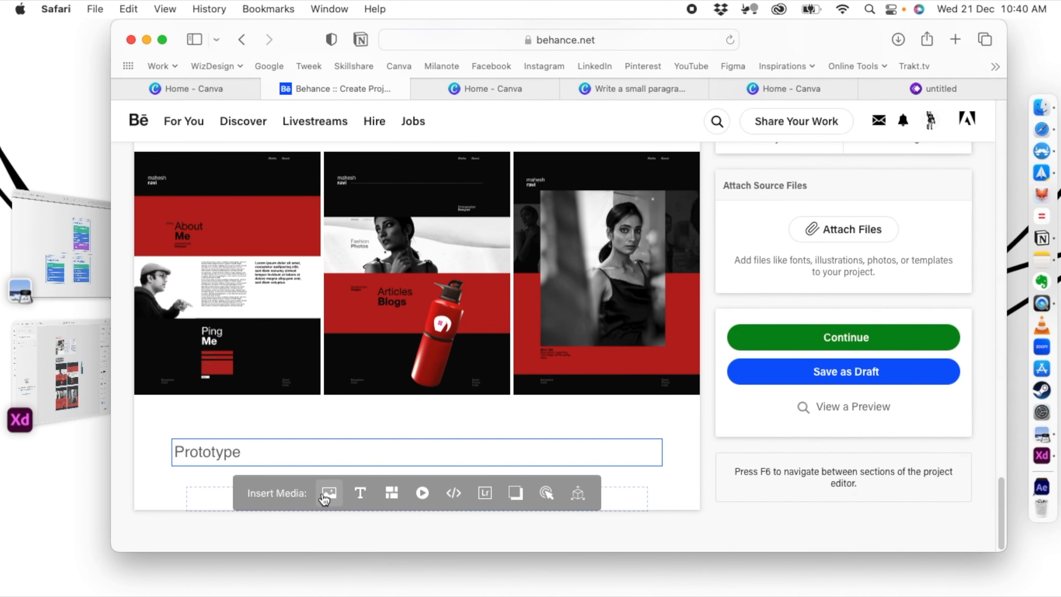
{"action": "left_click", "coordinate": [451, 494]}
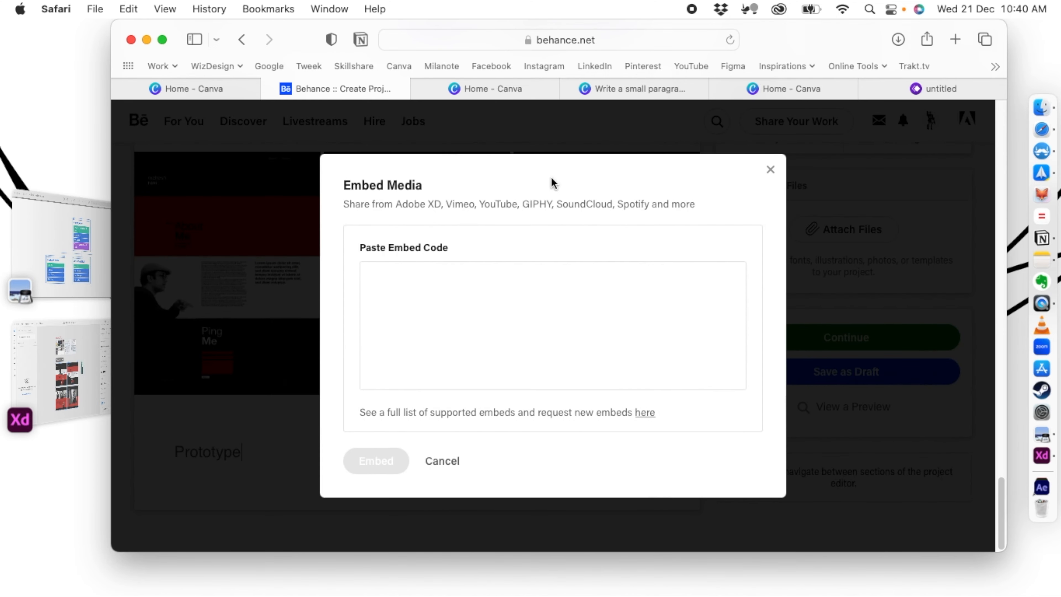
{"action": "left_click", "coordinate": [1035, 456]}
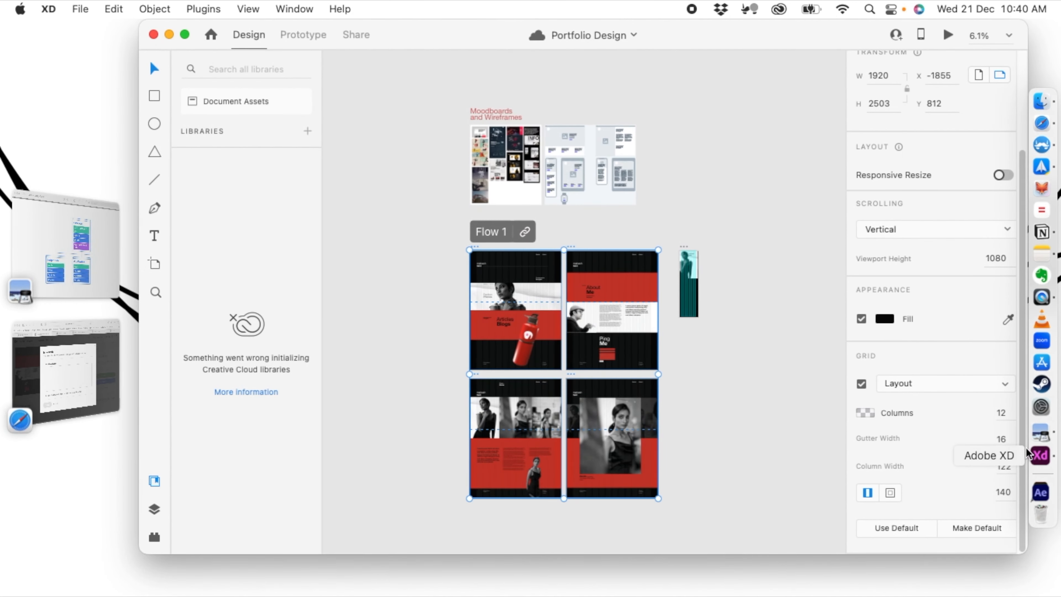
{"action": "left_click", "coordinate": [354, 35]}
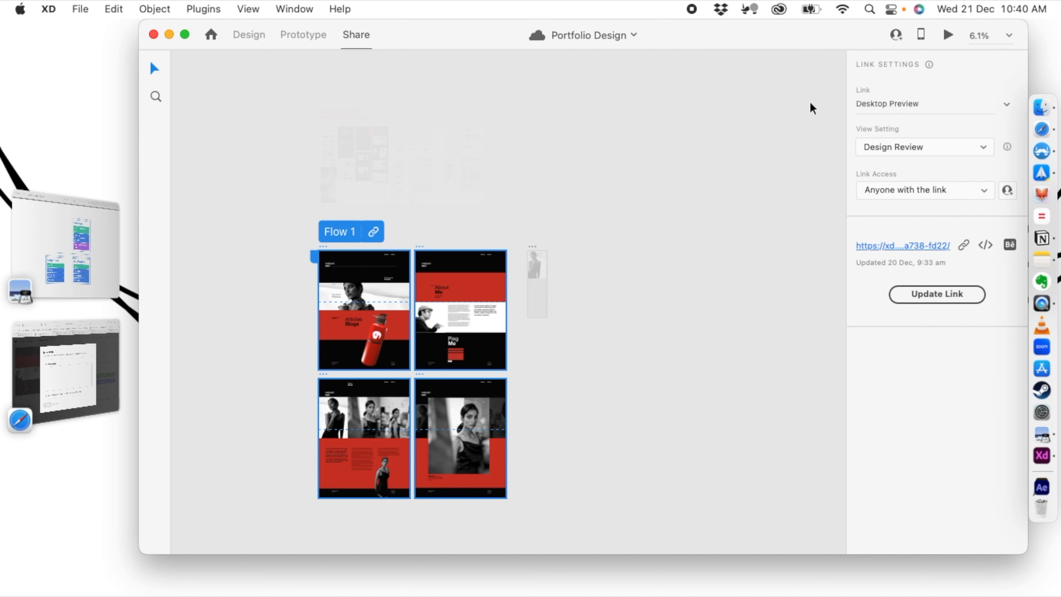
{"action": "left_click", "coordinate": [985, 245]}
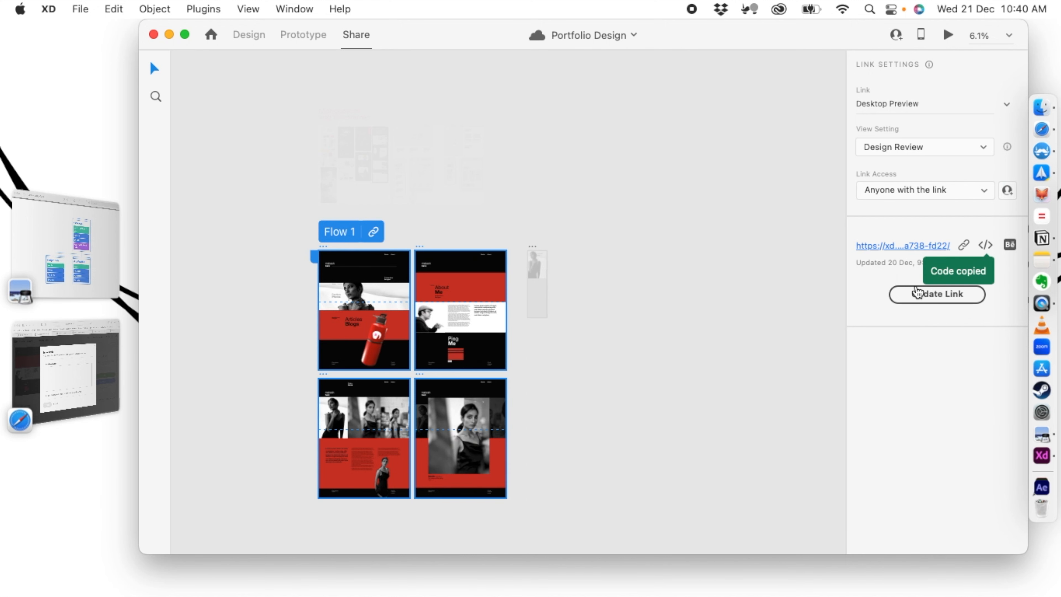
Switch back to the Behance project in Safari and embed the copied Adobe XD code below the Prototype heading.
{"action": "left_click", "coordinate": [51, 357]}
{"action": "left_click", "coordinate": [412, 290]}
{"action": "key", "text": "cmd+v"}
{"action": "left_click", "coordinate": [375, 459]}
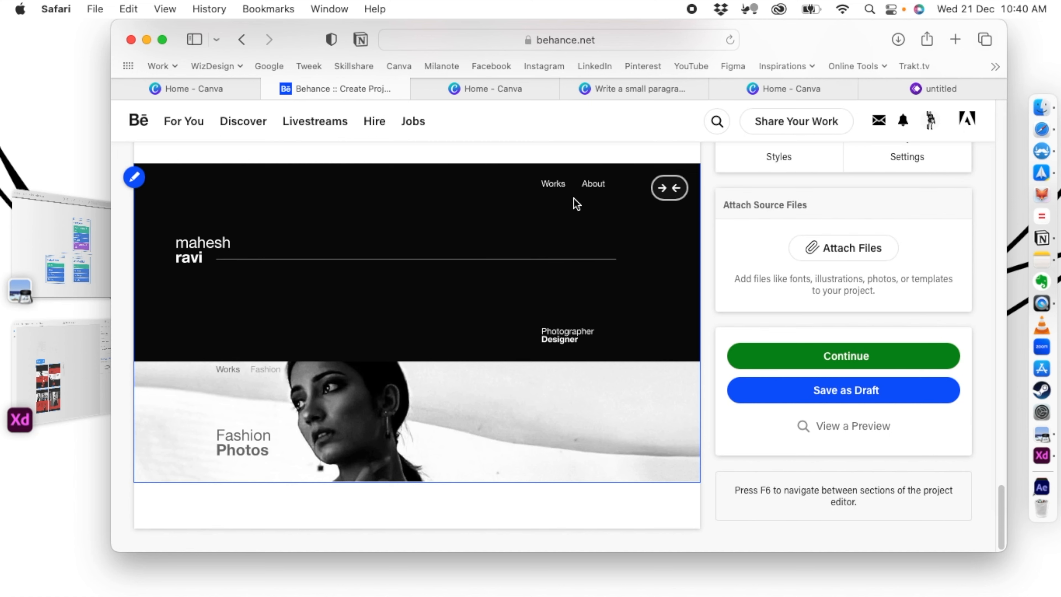
Insert a text block reading "Conclusion" below the embedded prototype.
{"action": "scroll", "coordinate": [534, 298], "scroll_direction": "up", "scroll_amount": 10}
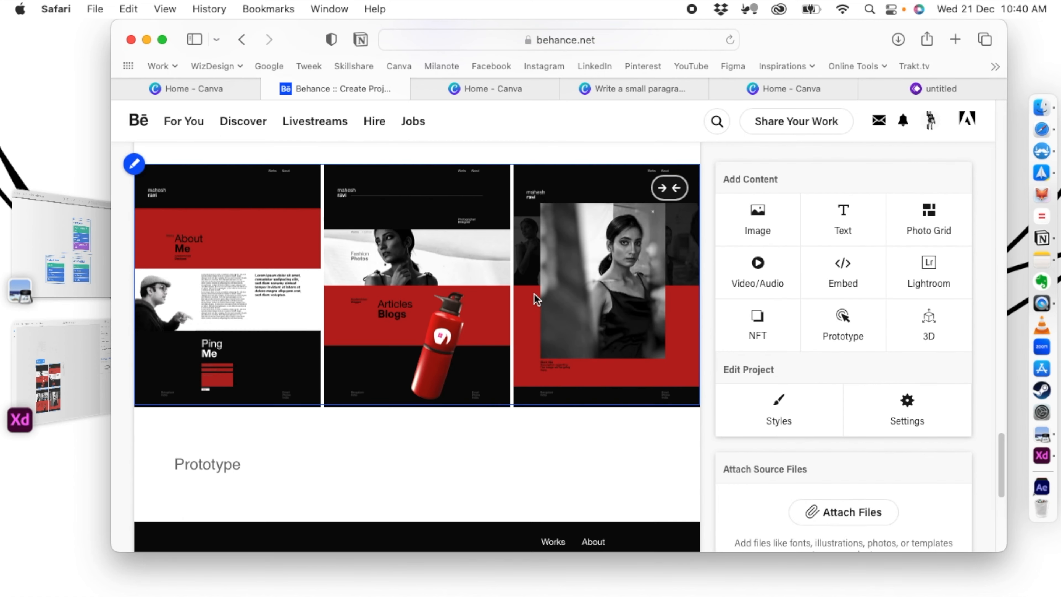
{"action": "scroll", "coordinate": [536, 299], "scroll_direction": "up", "scroll_amount": 15}
{"action": "scroll", "coordinate": [536, 298], "scroll_direction": "down", "scroll_amount": 12}
{"action": "scroll", "coordinate": [534, 299], "scroll_direction": "up", "scroll_amount": 5}
{"action": "scroll", "coordinate": [534, 300], "scroll_direction": "down", "scroll_amount": 15}
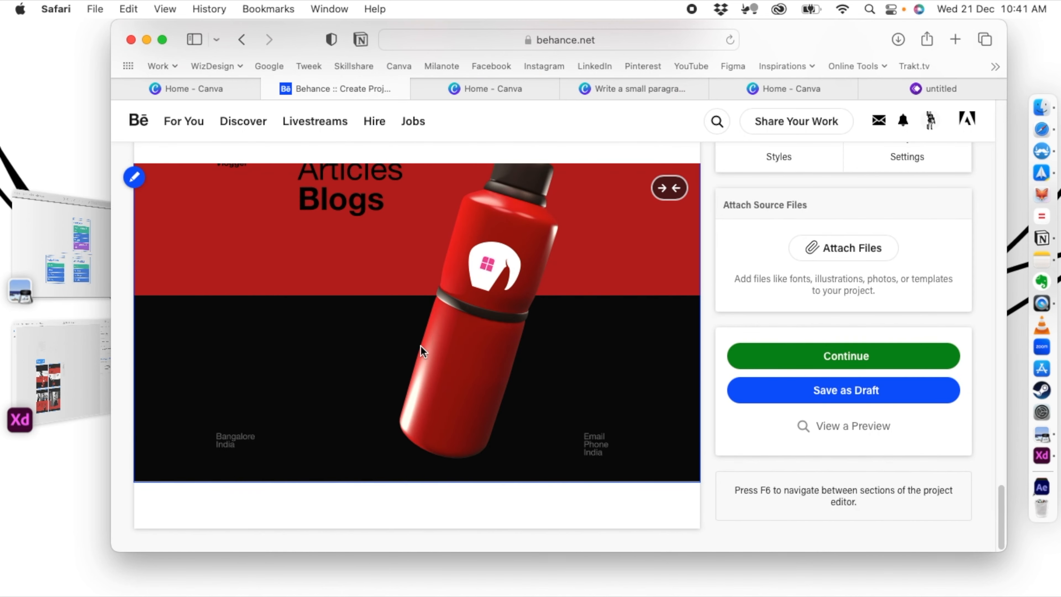
{"action": "mouse_move", "coordinate": [301, 512]}
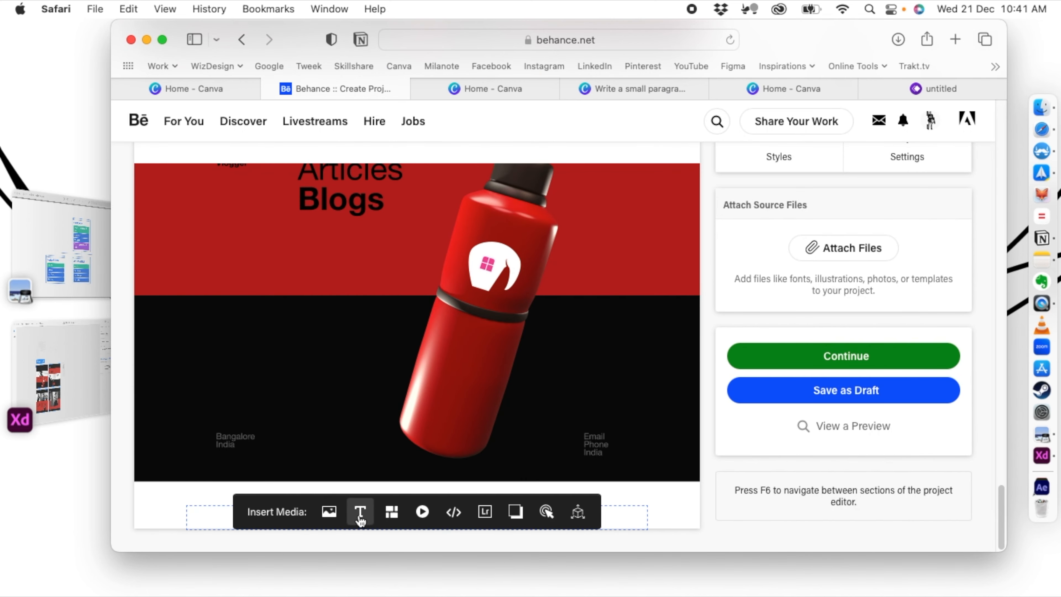
{"action": "left_click", "coordinate": [357, 511]}
{"action": "type", "text": "Conclusion"}
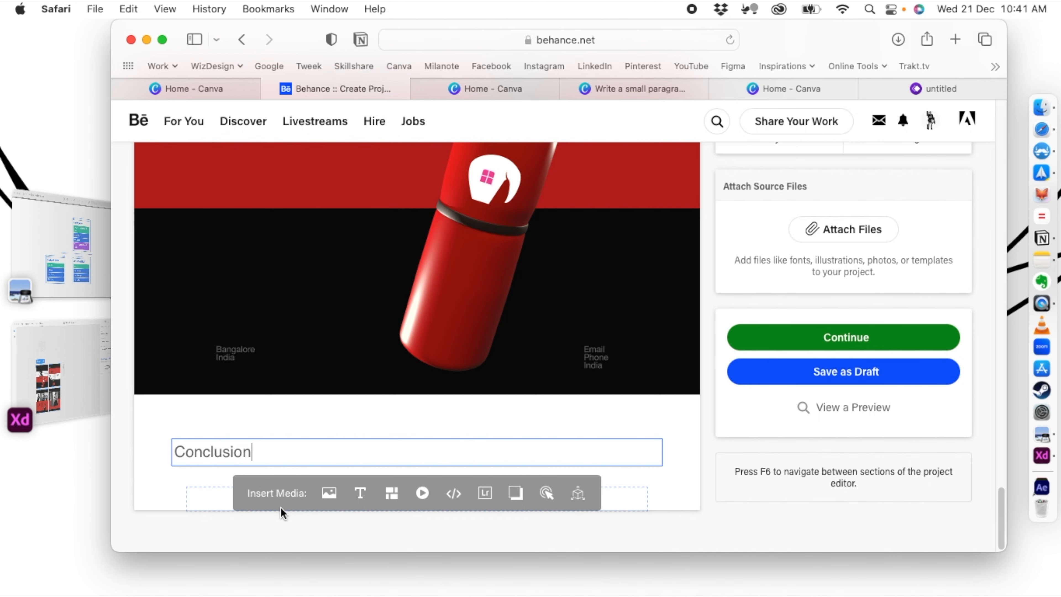
Switch to the Canva document and generate text below its paragraph using Magic Write with the prompt "Write a conclusion statement for my design project".
{"action": "left_click", "coordinate": [193, 492]}
{"action": "left_click", "coordinate": [360, 493]}
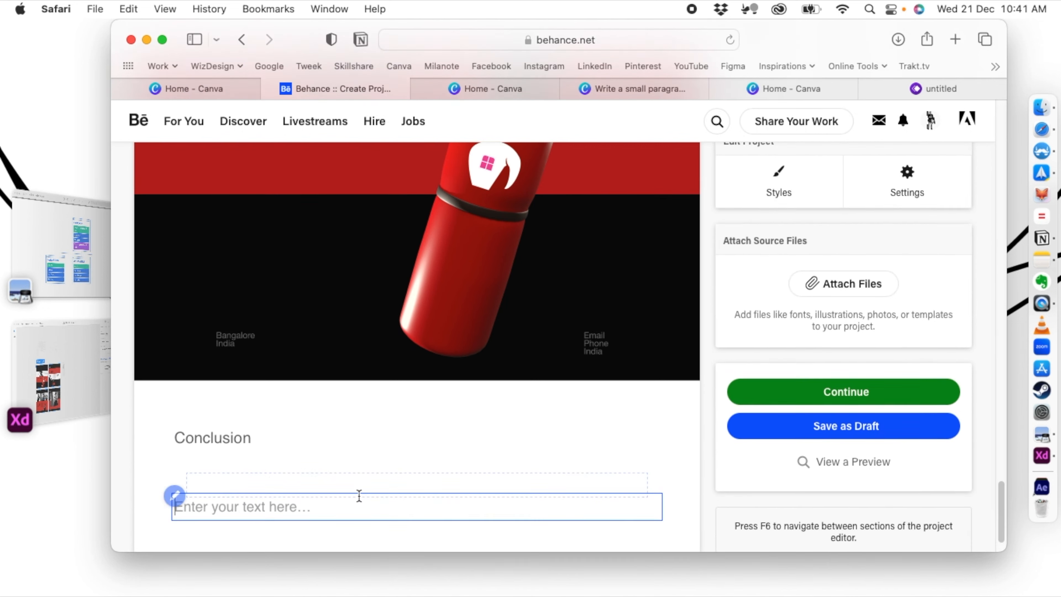
{"action": "left_click", "coordinate": [652, 89]}
{"action": "left_click", "coordinate": [329, 465]}
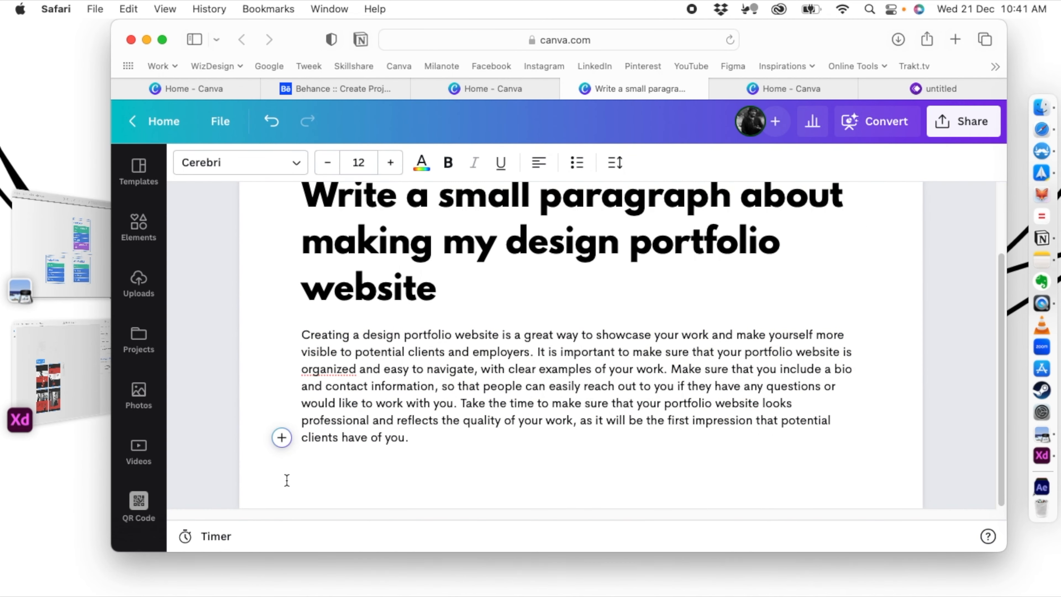
{"action": "left_click", "coordinate": [283, 437]}
{"action": "left_click", "coordinate": [447, 288]}
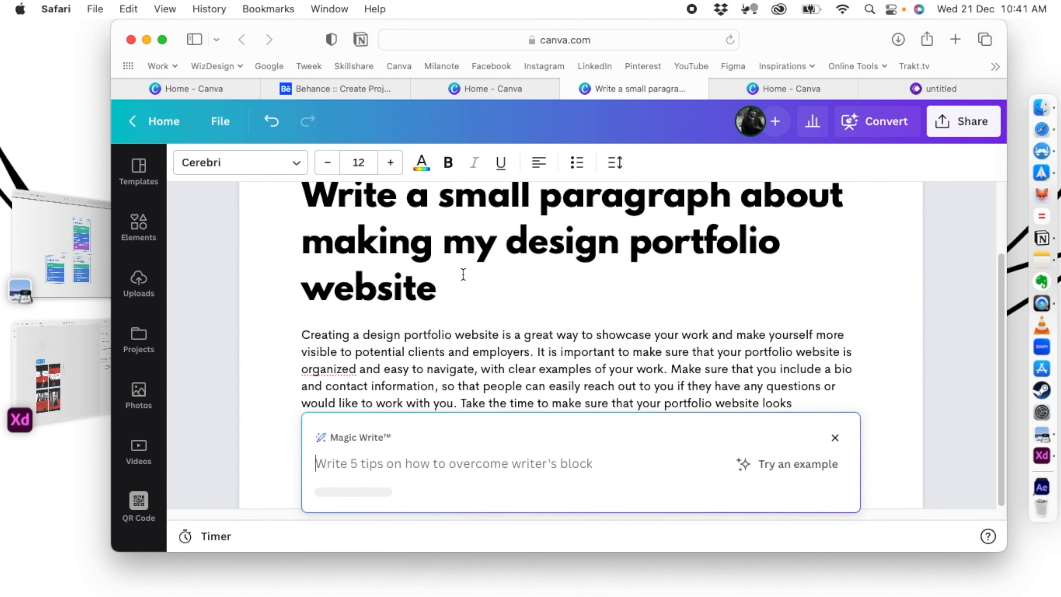
{"action": "type", "text": "W"}
{"action": "type", "text": "rite a conclusion s"}
{"action": "type", "text": "tatement for my de"}
{"action": "type", "text": "sign project"}
{"action": "key", "text": "Return"}
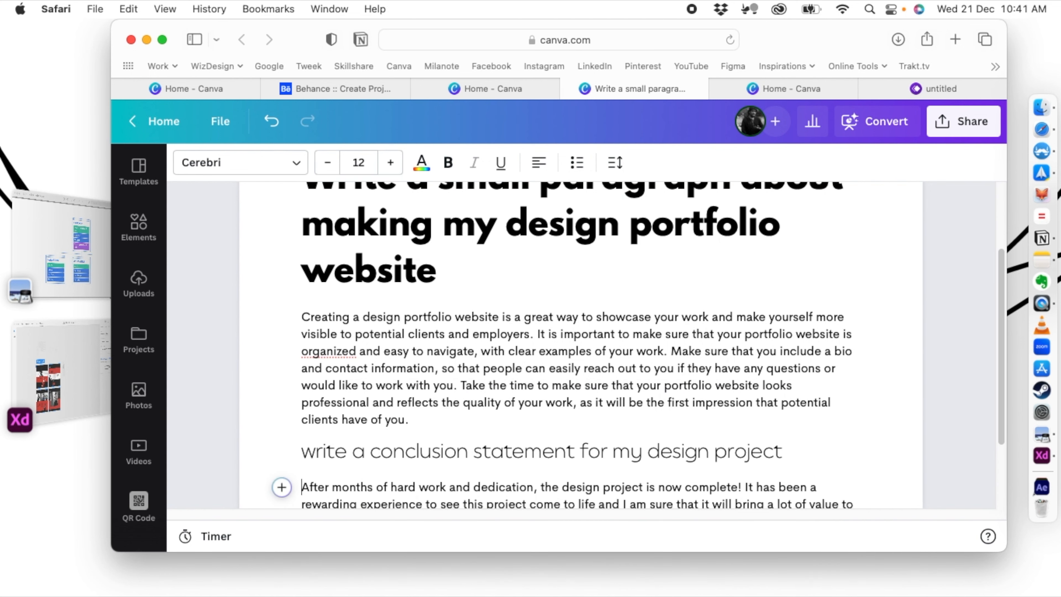
Copy the generated conclusion paragraph from Canva into a new text block below the Conclusion heading in the Behance project.
{"action": "scroll", "coordinate": [451, 397], "scroll_direction": "down", "scroll_amount": 3}
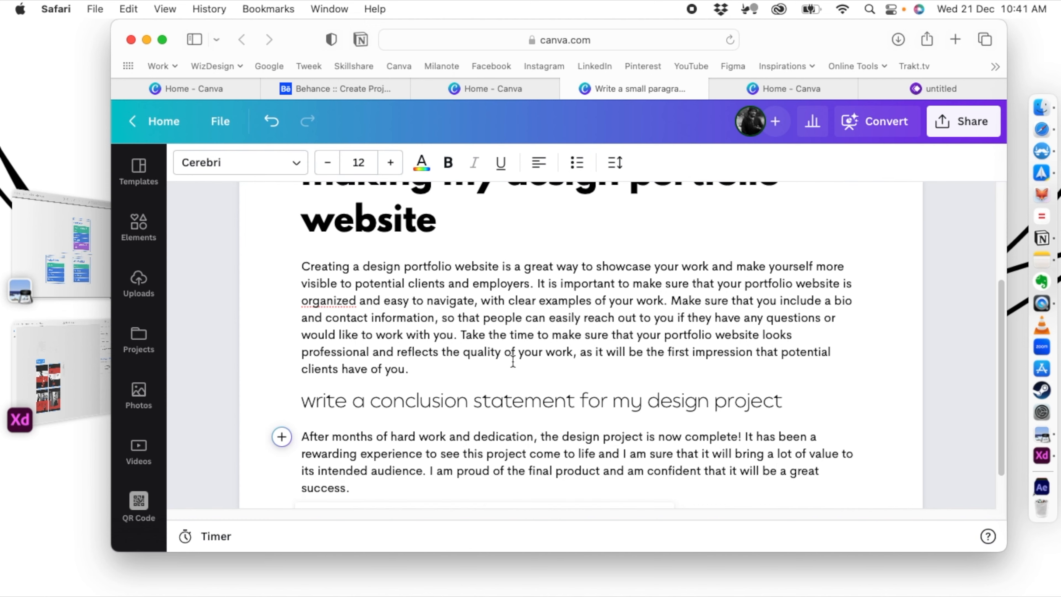
{"action": "left_click_drag", "start_coordinate": [360, 479], "coordinate": [302, 429]}
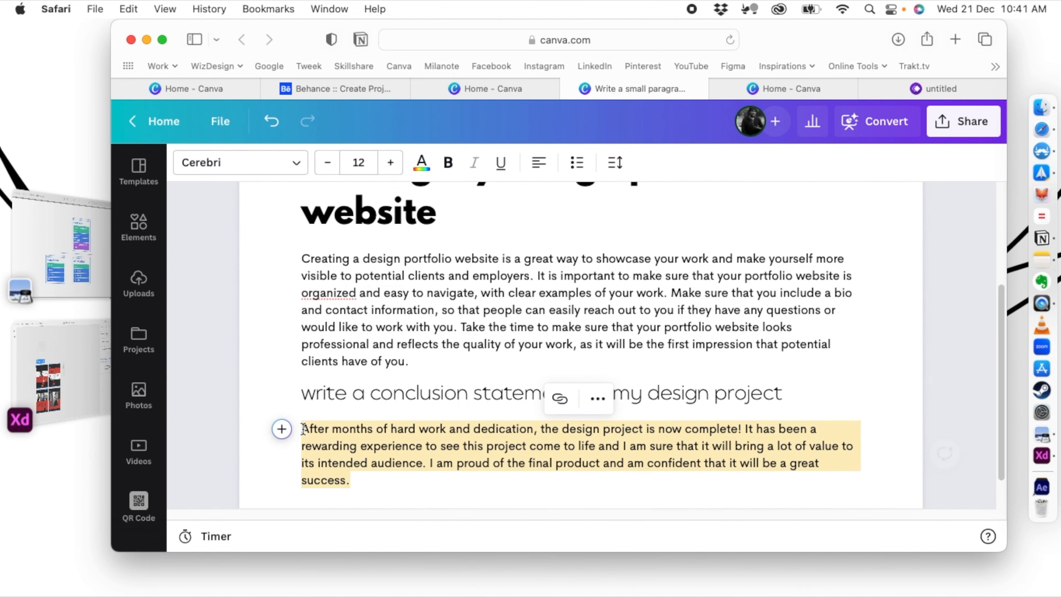
{"action": "key", "text": "super+c"}
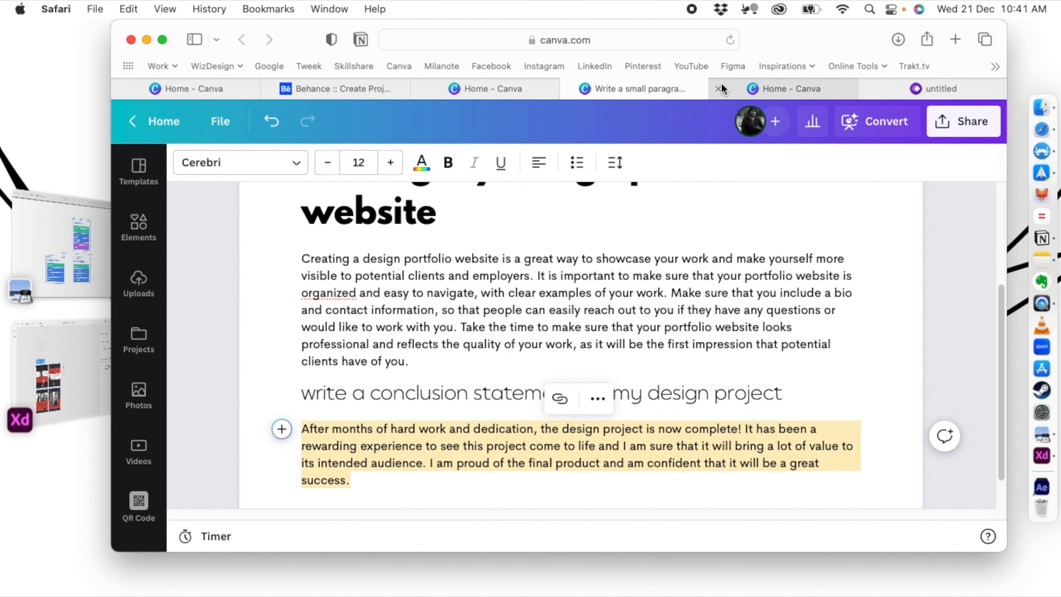
{"action": "left_click", "coordinate": [365, 88]}
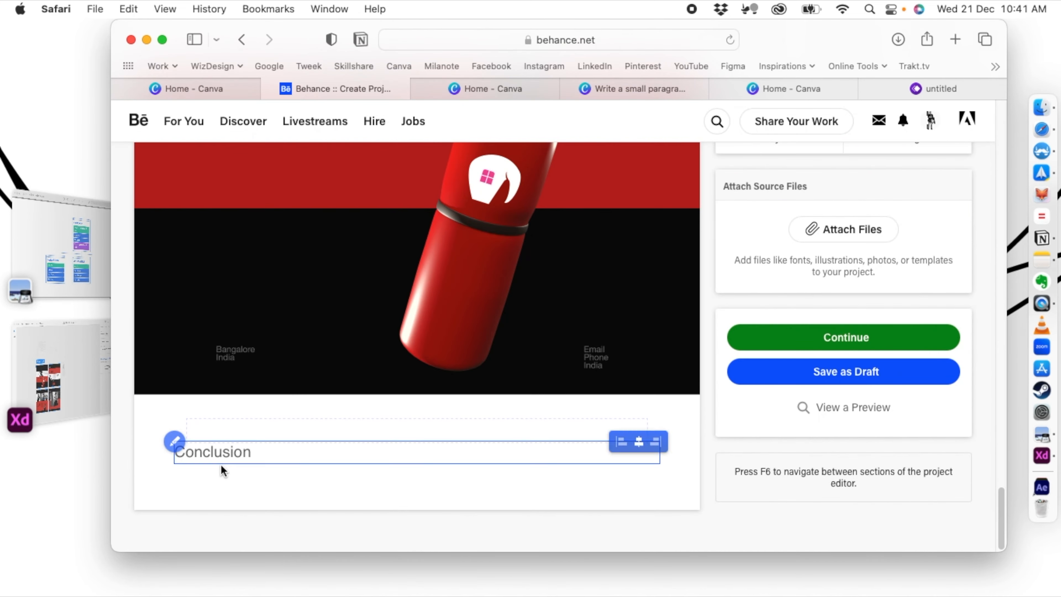
{"action": "mouse_move", "coordinate": [262, 505]}
{"action": "left_click", "coordinate": [359, 493]}
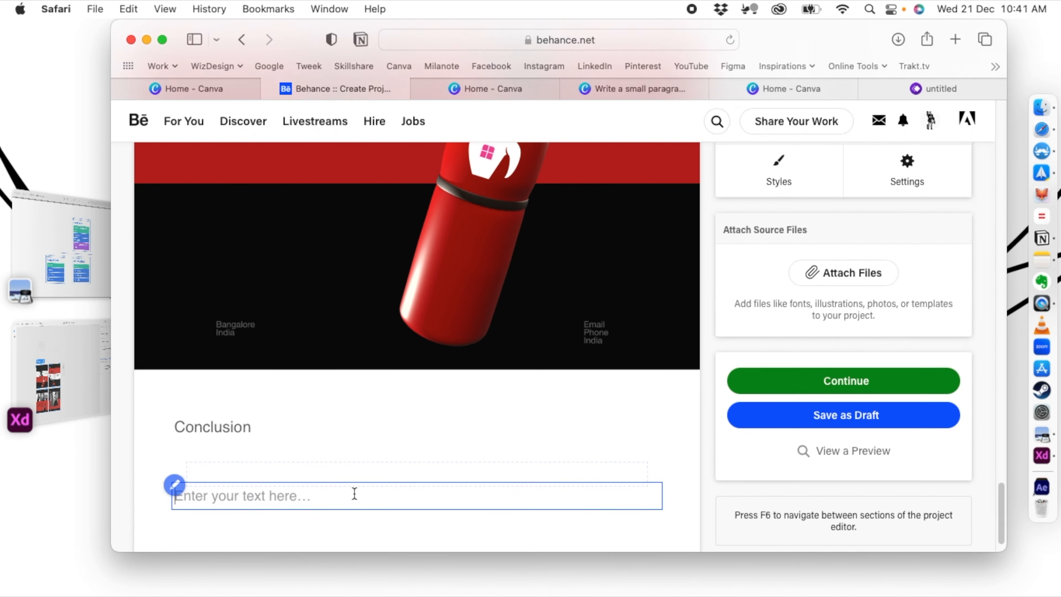
{"action": "key", "text": "super+v"}
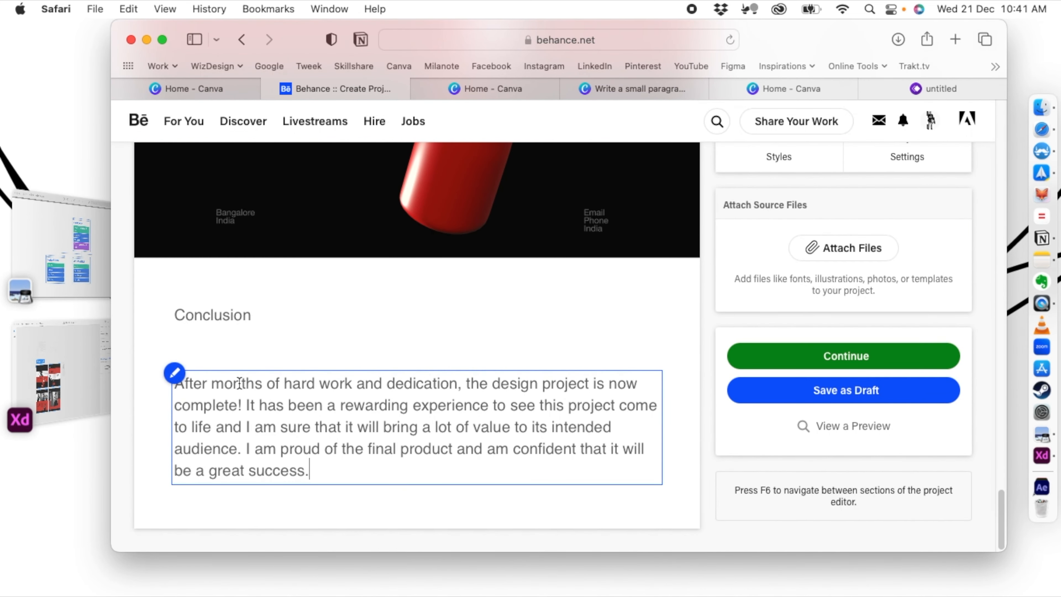
Replace "months" with "a little bit" in the conclusion paragraph and set the whole paragraph's font size to 14.
{"action": "double_click", "coordinate": [239, 383]}
{"action": "type", "text": "a little bit"}
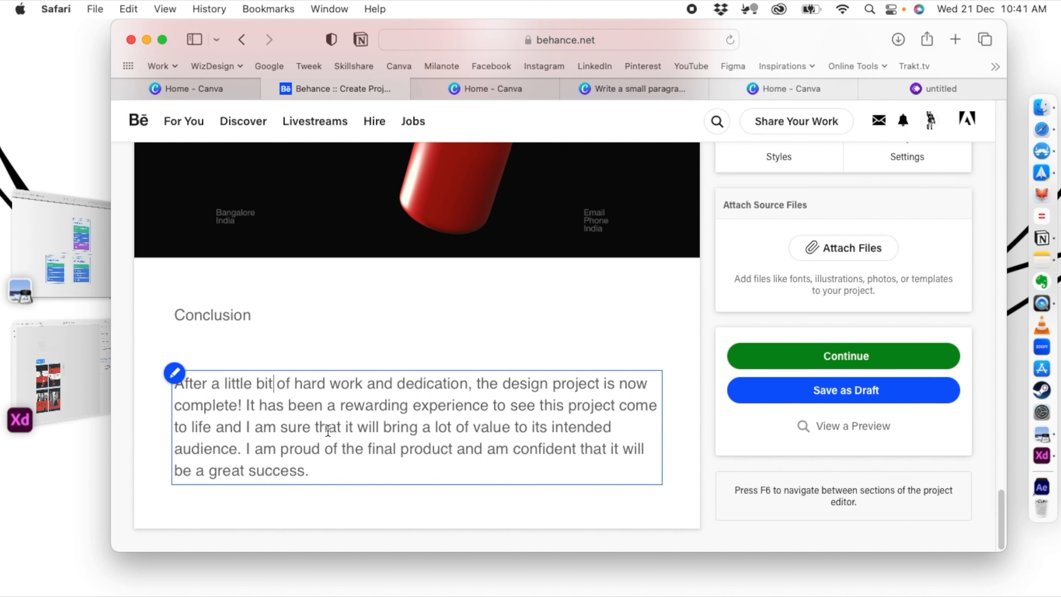
{"action": "left_click_drag", "start_coordinate": [325, 470], "coordinate": [156, 363]}
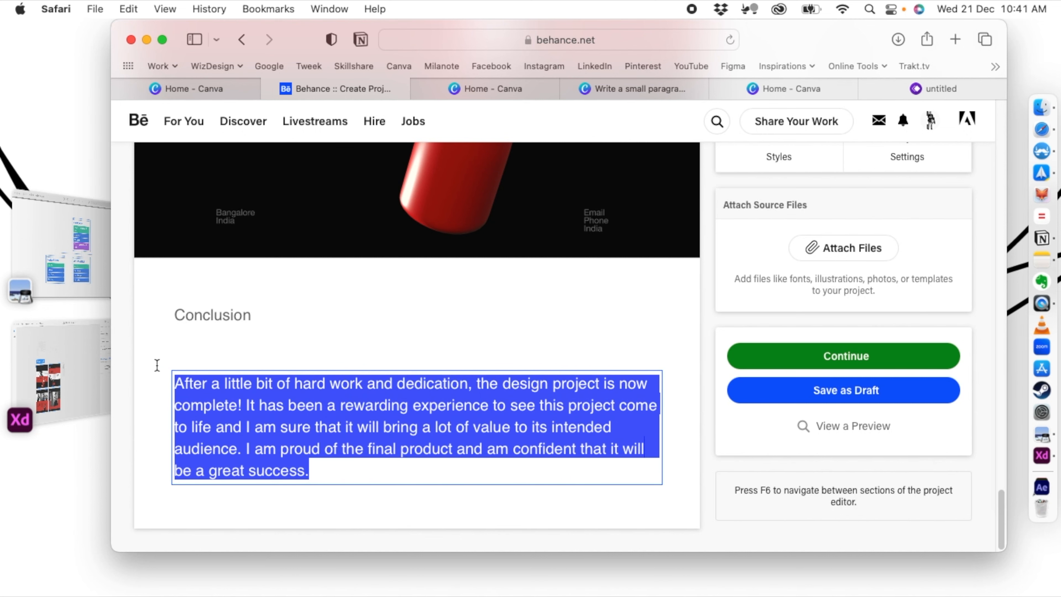
{"action": "left_click", "coordinate": [347, 349]}
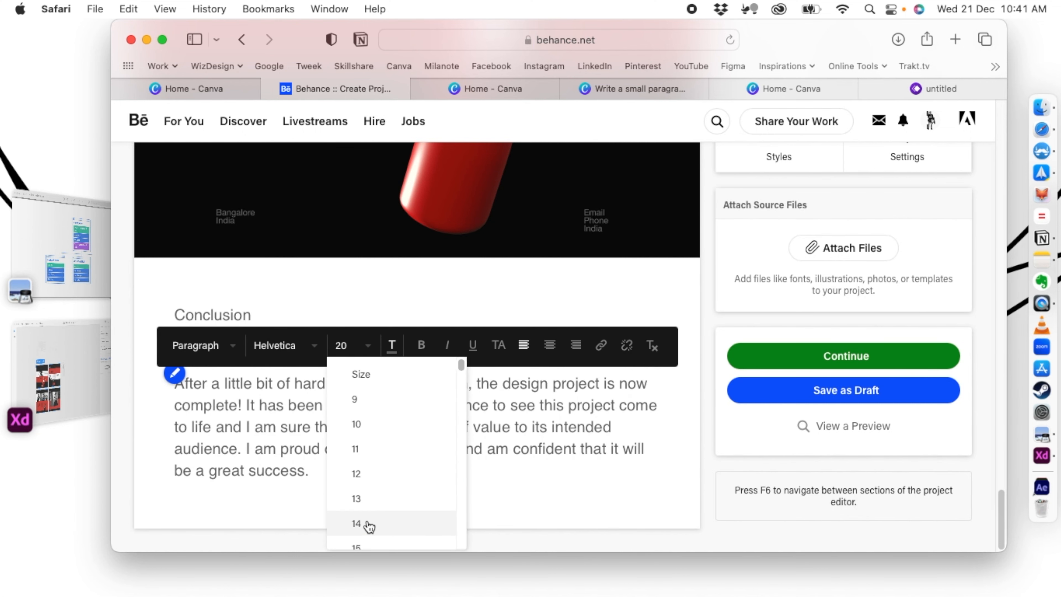
{"action": "left_click", "coordinate": [367, 524]}
{"action": "left_click", "coordinate": [360, 344]}
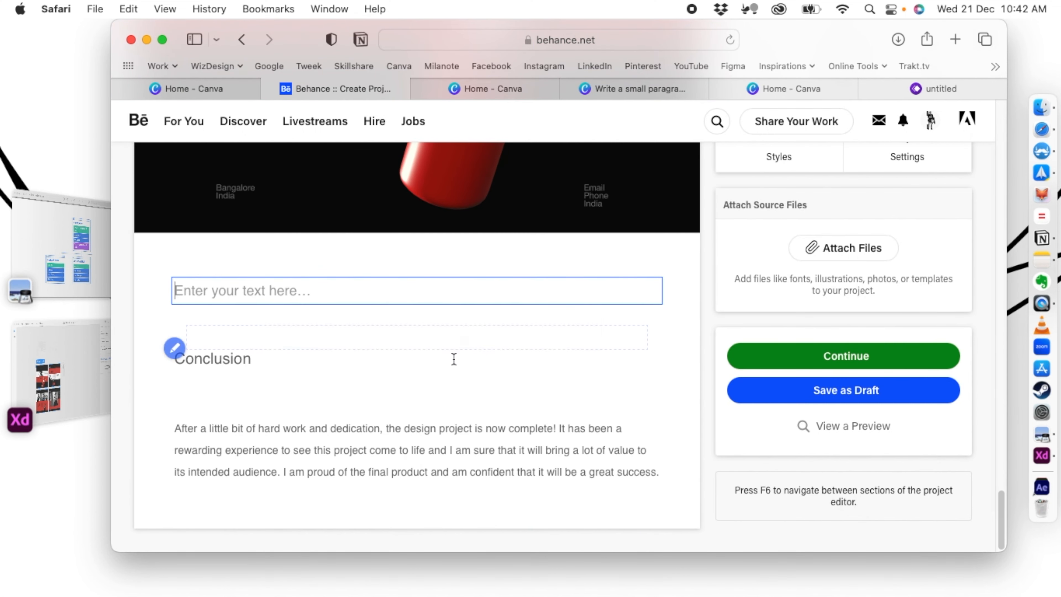
{"action": "left_click", "coordinate": [546, 331]}
{"action": "left_click", "coordinate": [442, 460]}
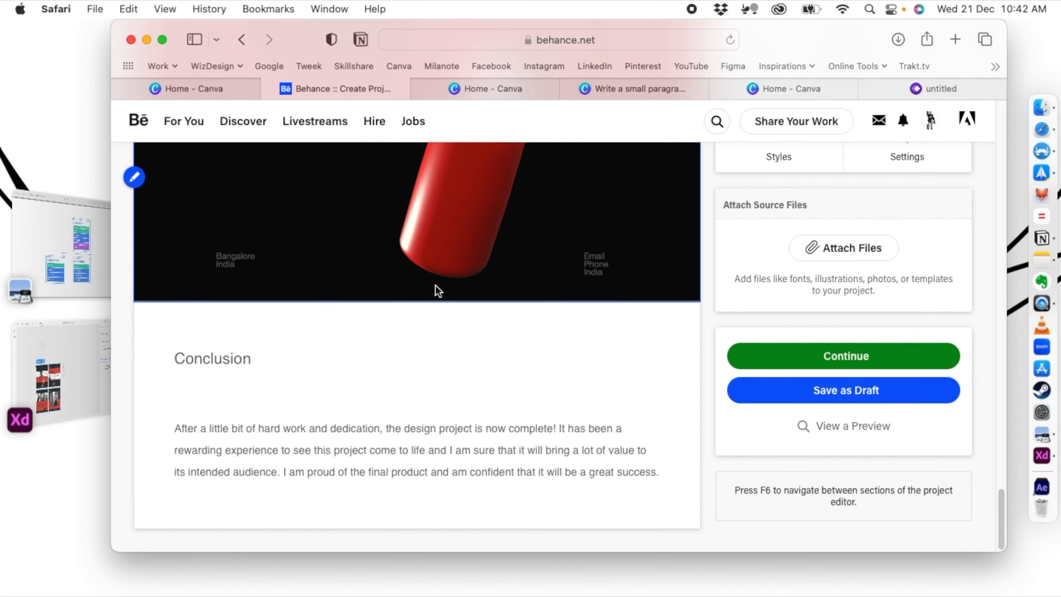
Set the content spacing in the project styles to 16 px and save.
{"action": "scroll", "coordinate": [435, 297], "scroll_direction": "up", "scroll_amount": 10}
{"action": "scroll", "coordinate": [437, 378], "scroll_direction": "up", "scroll_amount": 15}
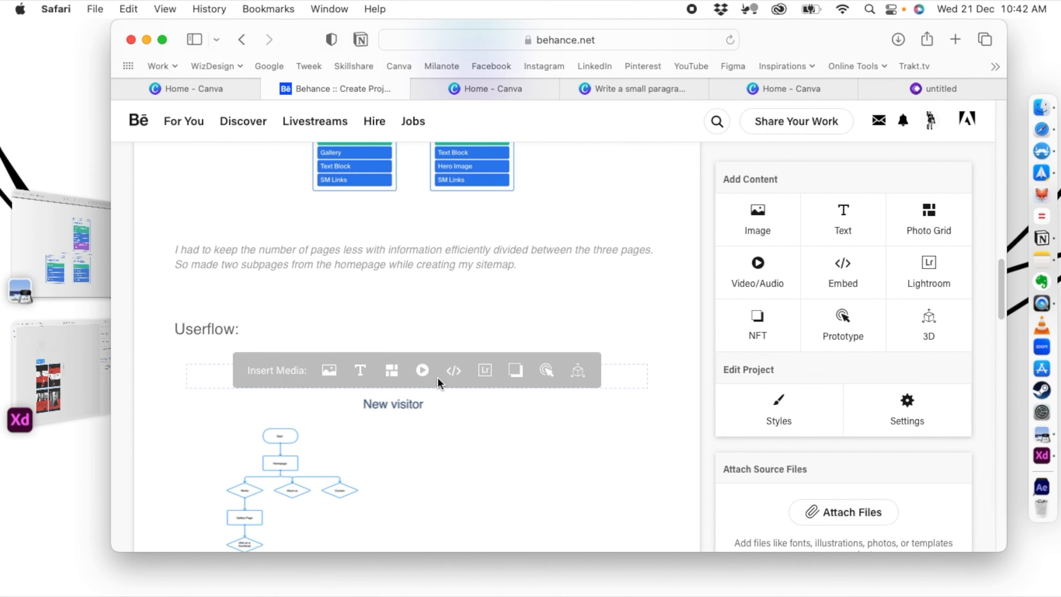
{"action": "scroll", "coordinate": [437, 378], "scroll_direction": "down", "scroll_amount": 10}
{"action": "scroll", "coordinate": [437, 378], "scroll_direction": "down", "scroll_amount": 20}
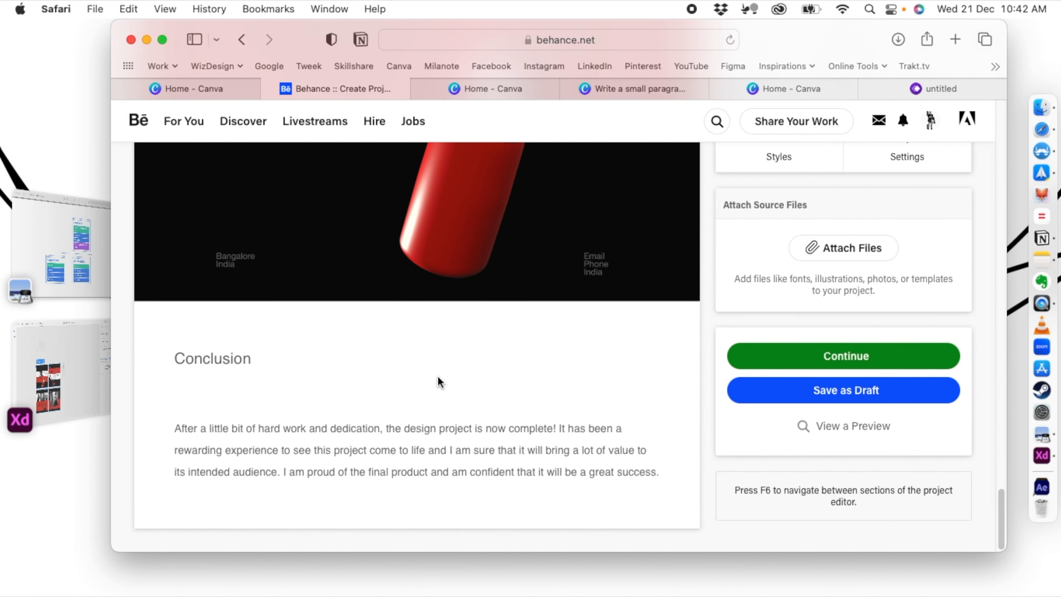
{"action": "scroll", "coordinate": [424, 318], "scroll_direction": "up", "scroll_amount": 10}
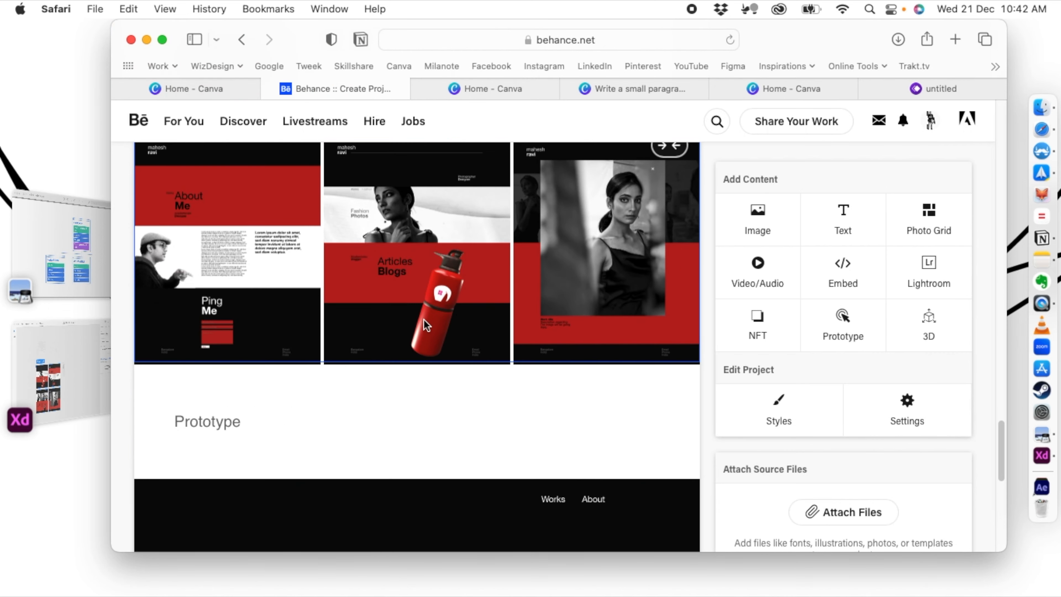
{"action": "scroll", "coordinate": [424, 319], "scroll_direction": "up", "scroll_amount": 20}
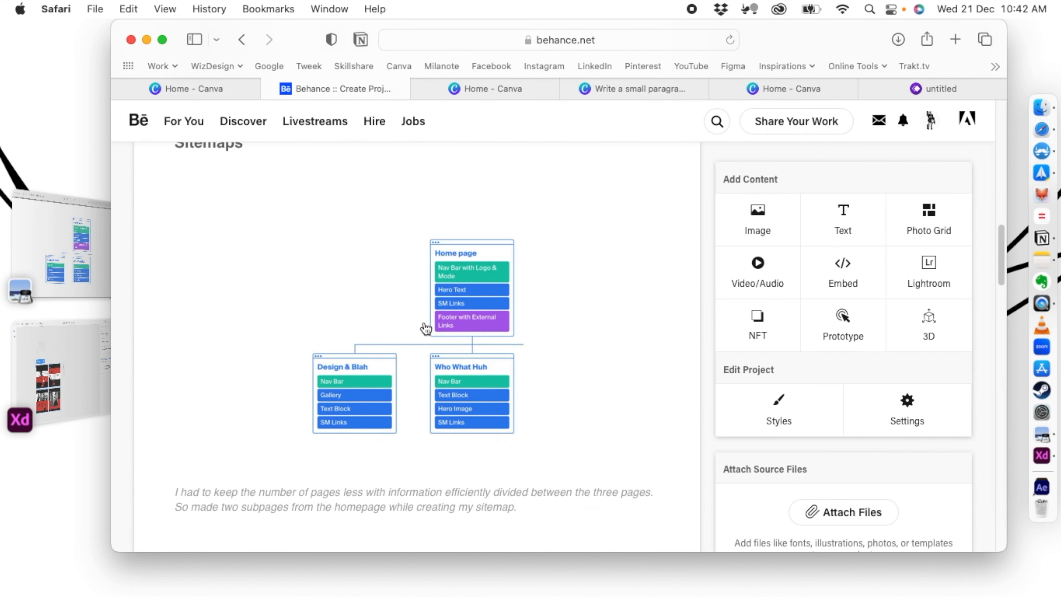
{"action": "scroll", "coordinate": [424, 322], "scroll_direction": "up", "scroll_amount": 10}
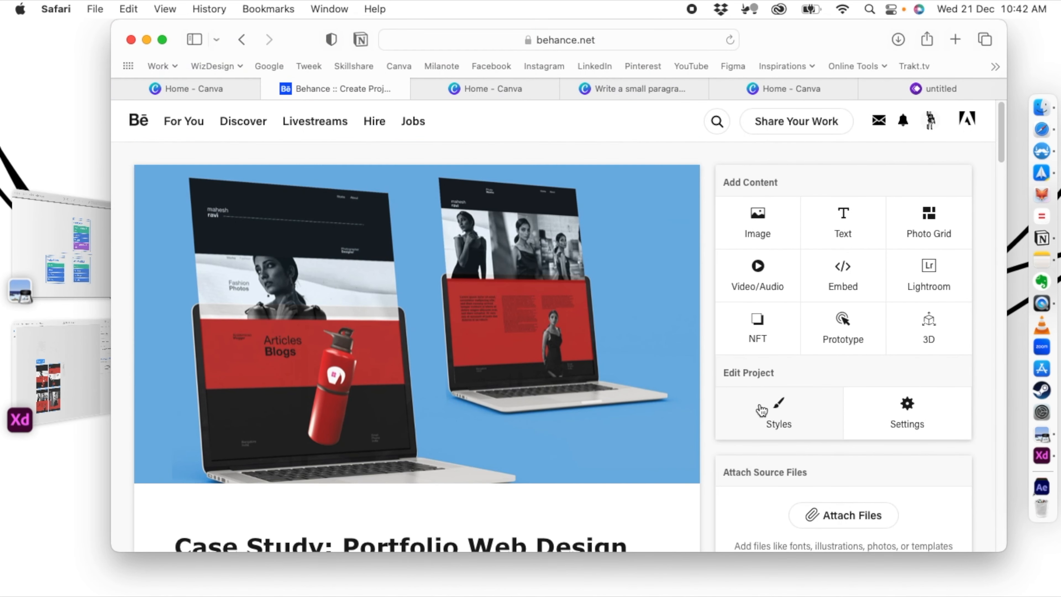
{"action": "left_click", "coordinate": [761, 404]}
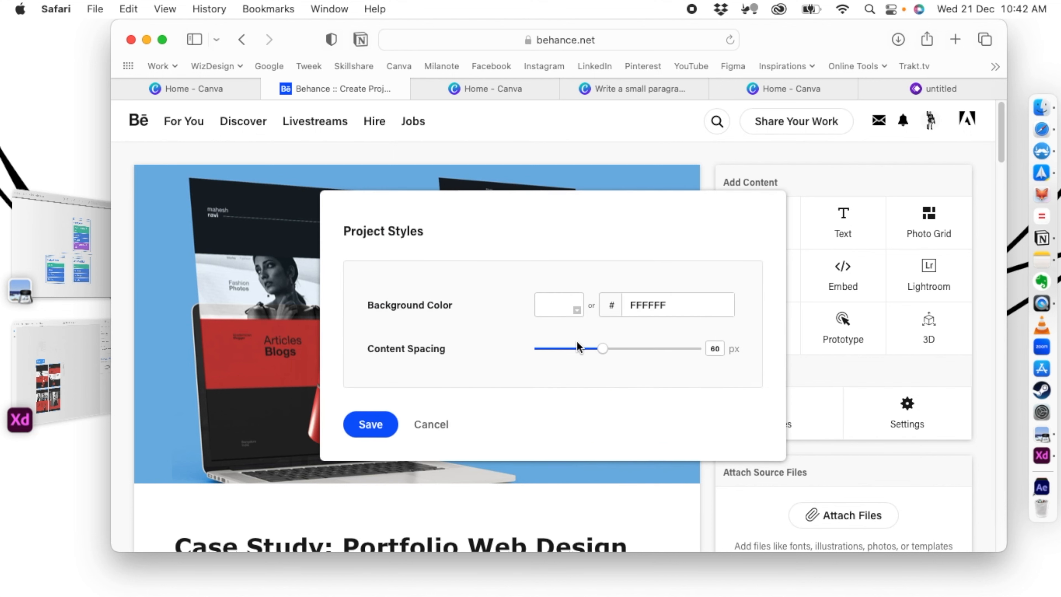
{"action": "left_click_drag", "start_coordinate": [601, 349], "coordinate": [559, 356]}
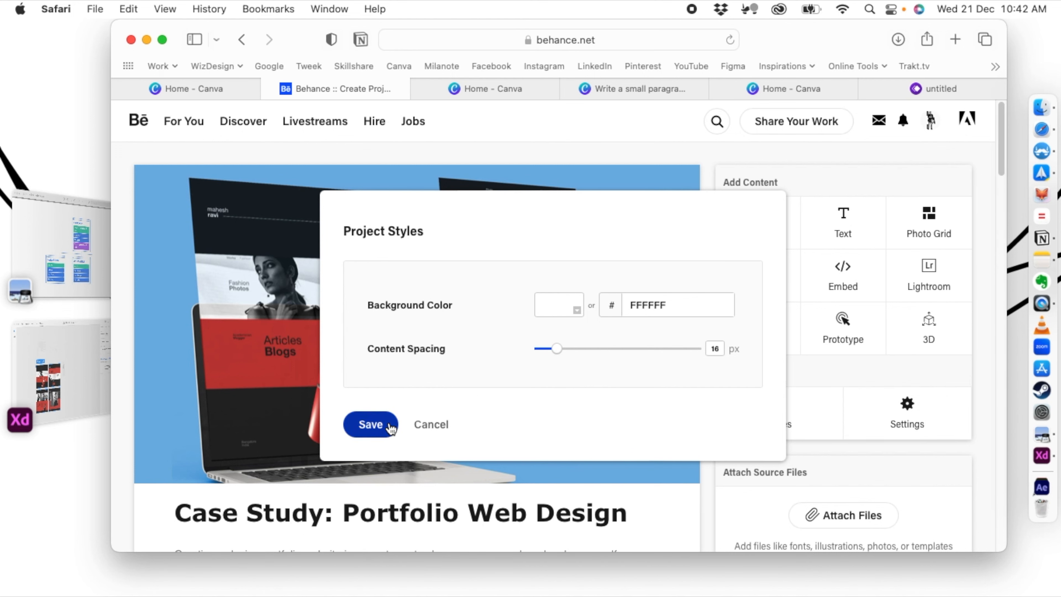
{"action": "left_click", "coordinate": [368, 426]}
Review the spacing between the sections across the whole case study, from the cover image to the Conclusion.
{"action": "scroll", "coordinate": [530, 268], "scroll_direction": "down", "scroll_amount": 20}
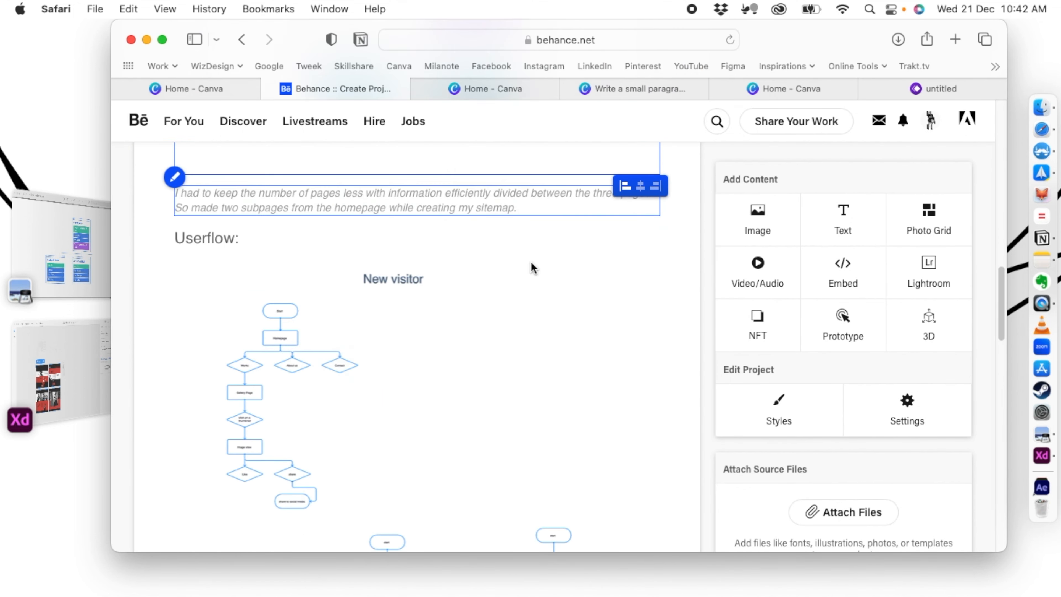
{"action": "scroll", "coordinate": [531, 261], "scroll_direction": "down", "scroll_amount": 20}
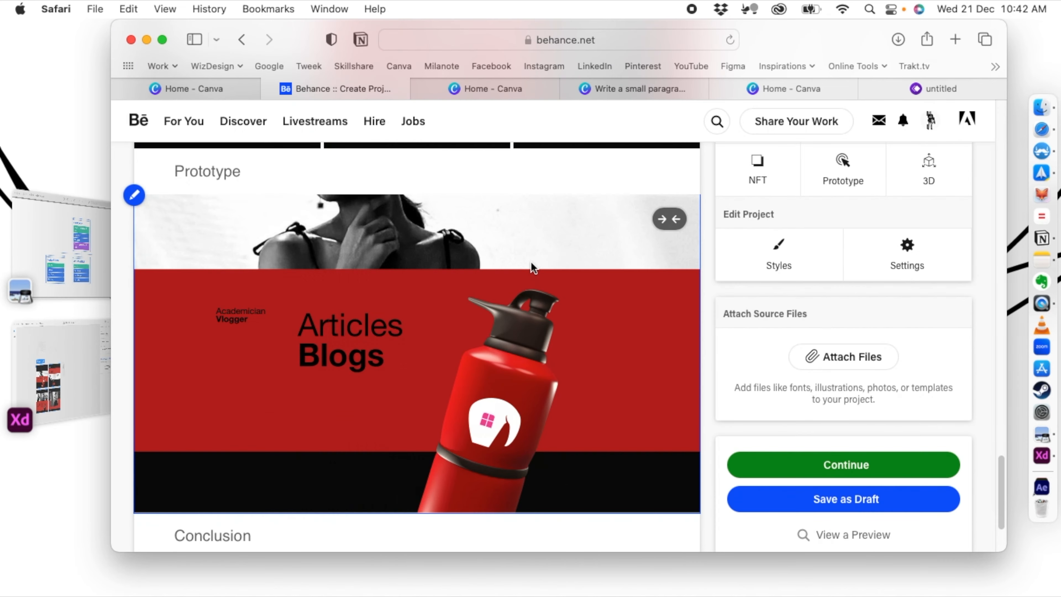
{"action": "scroll", "coordinate": [531, 261], "scroll_direction": "up", "scroll_amount": 20}
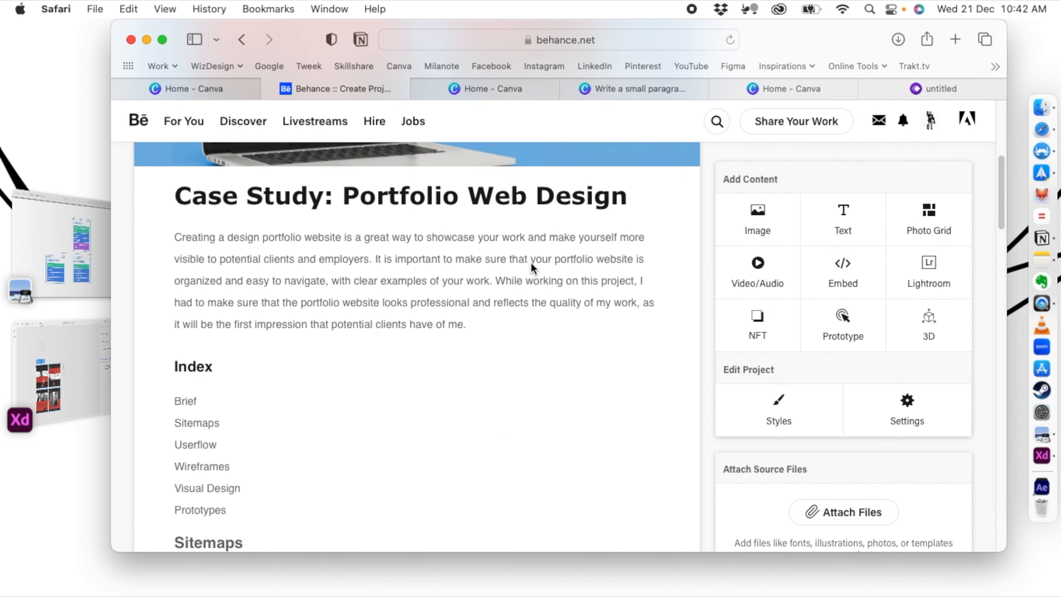
{"action": "scroll", "coordinate": [900, 331], "scroll_direction": "down", "scroll_amount": 10}
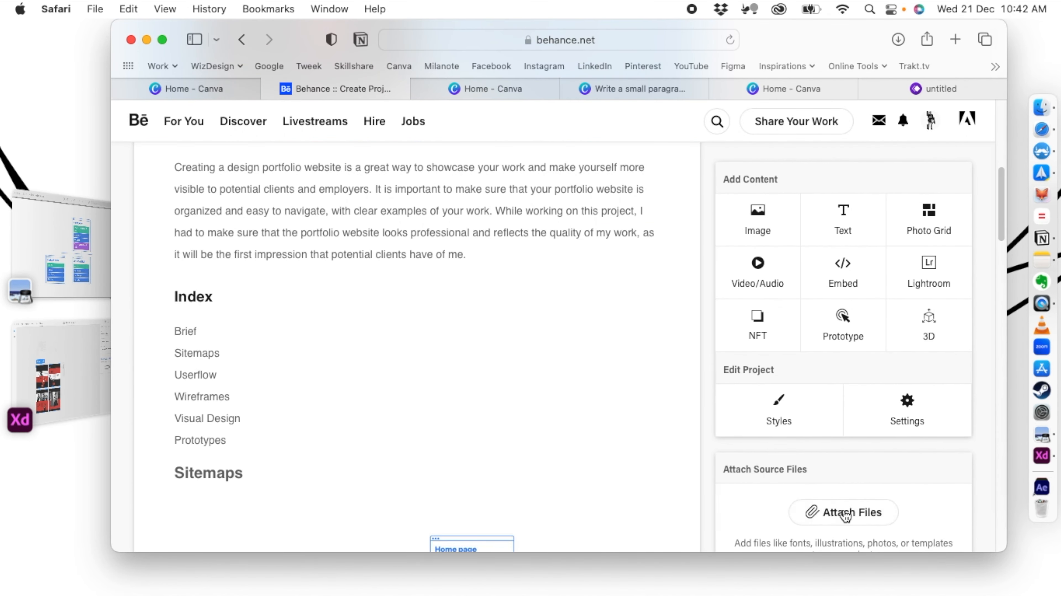
{"action": "scroll", "coordinate": [647, 346], "scroll_direction": "up", "scroll_amount": 10}
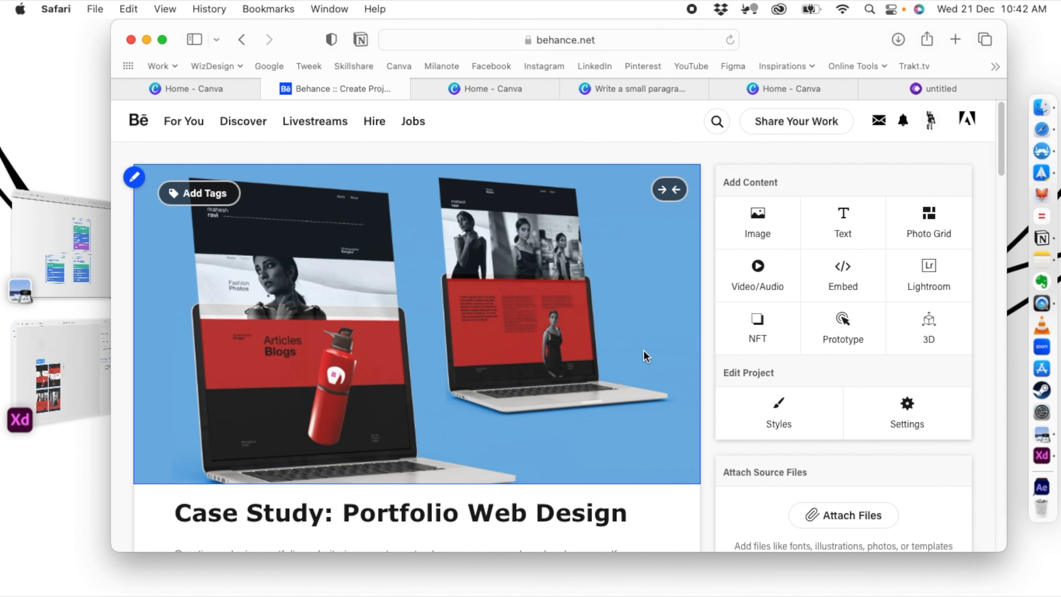
{"action": "scroll", "coordinate": [729, 304], "scroll_direction": "down", "scroll_amount": 1}
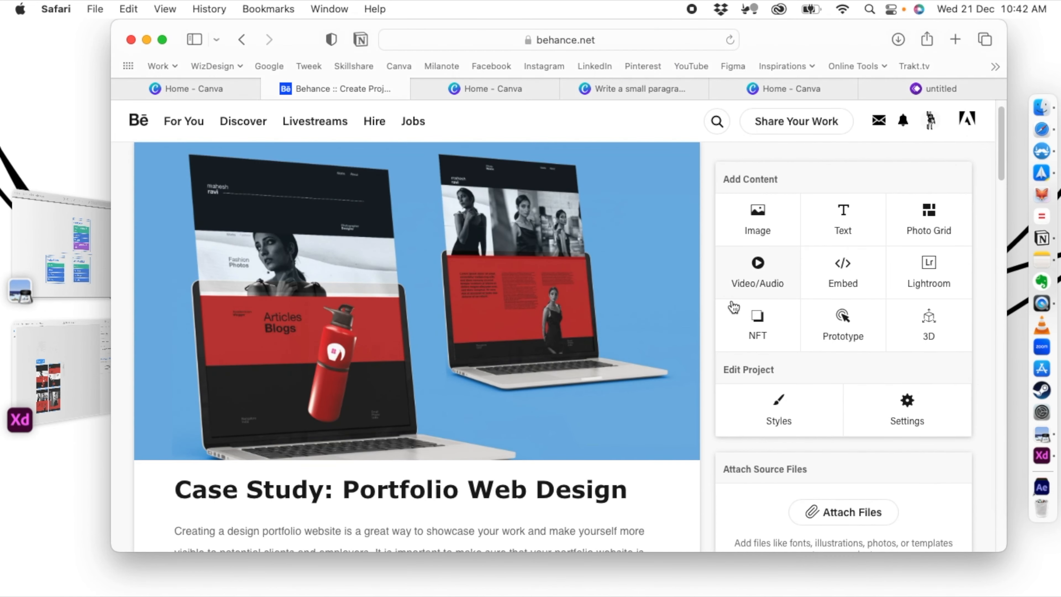